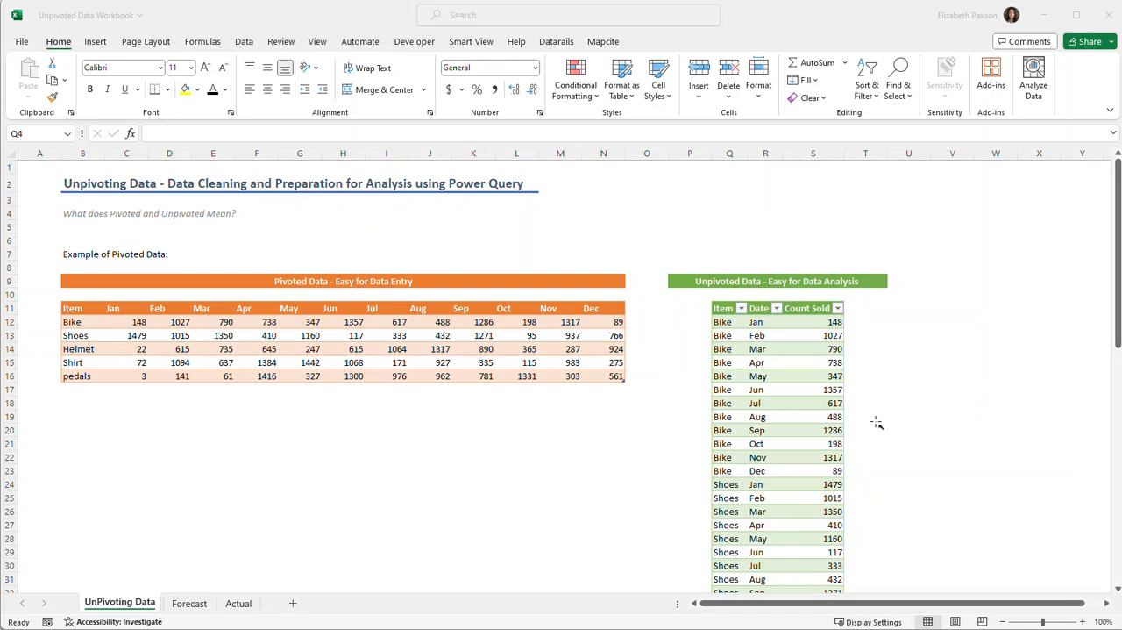
scroll(855, 427, "down", 2)
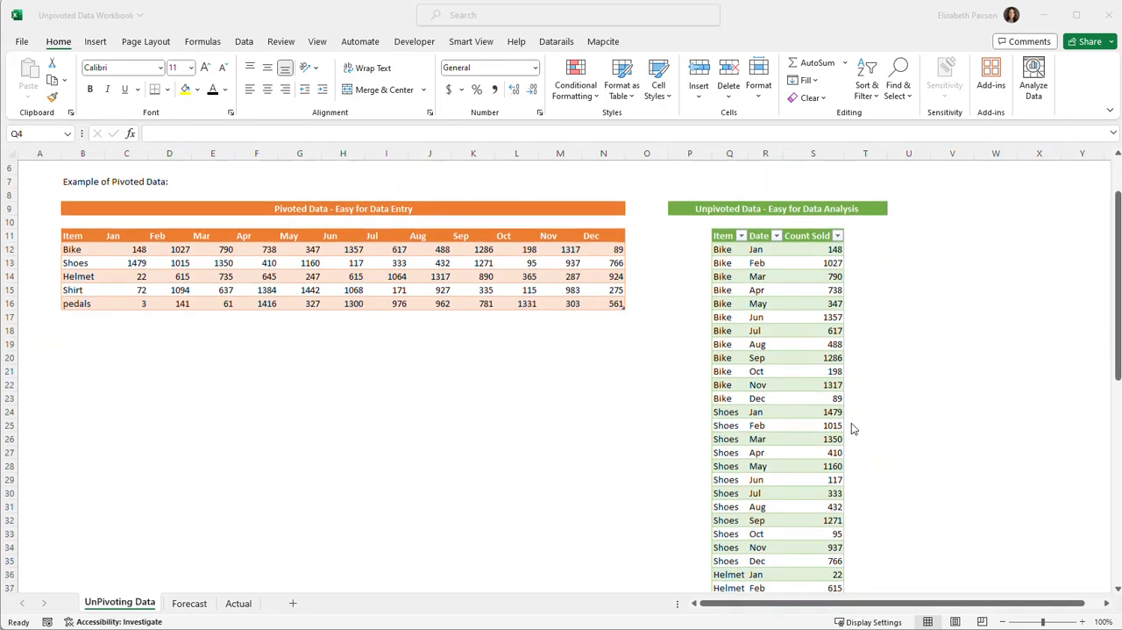
scroll(846, 430, "down", 4)
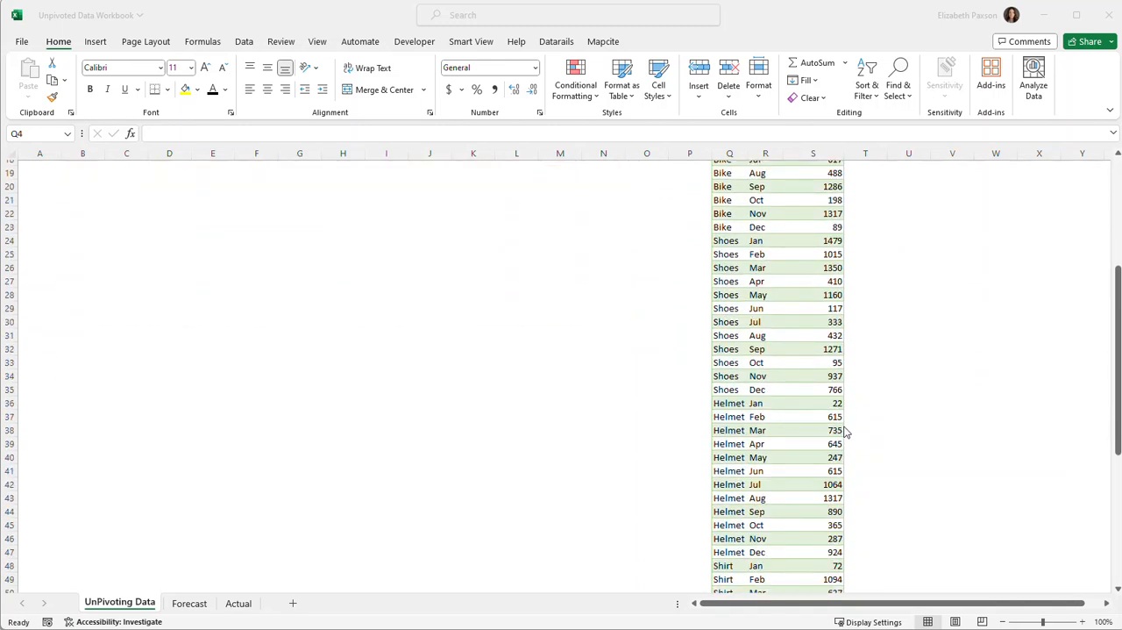
scroll(846, 430, "up", 6)
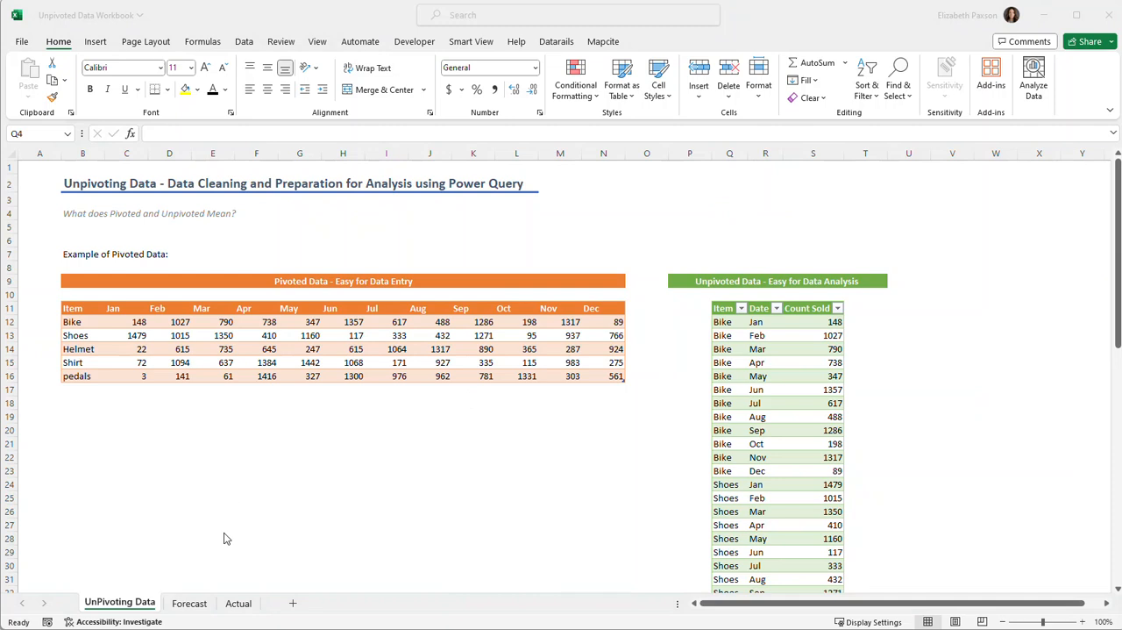
Convert the forecast data in B4:N9 on the Forecast sheet into a table with headers.
left_click(189, 604)
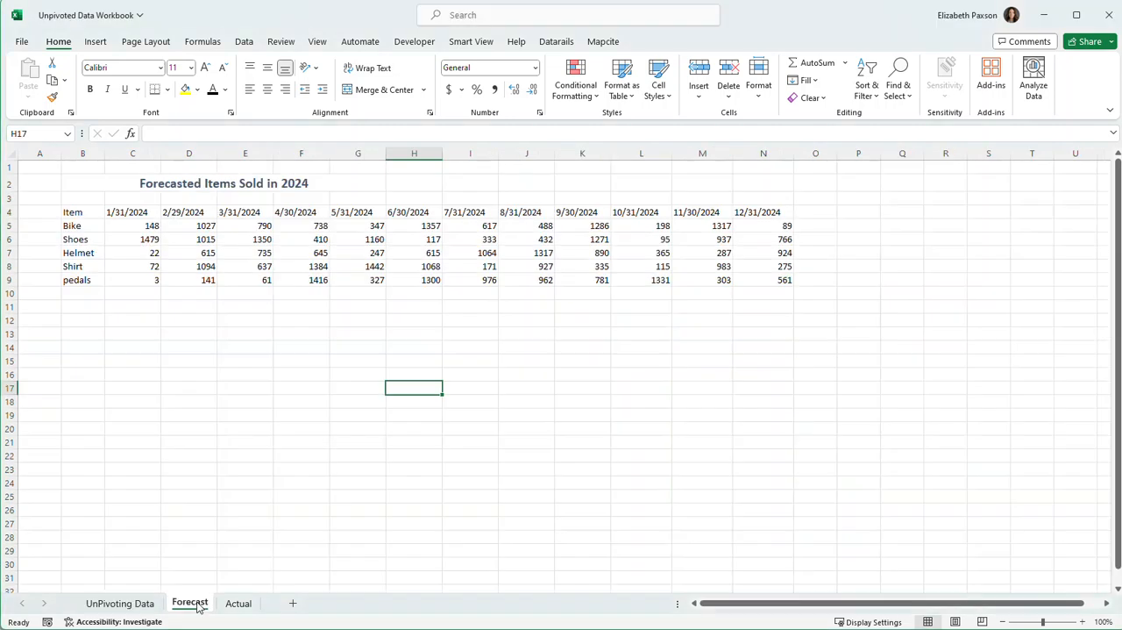
left_click(211, 336)
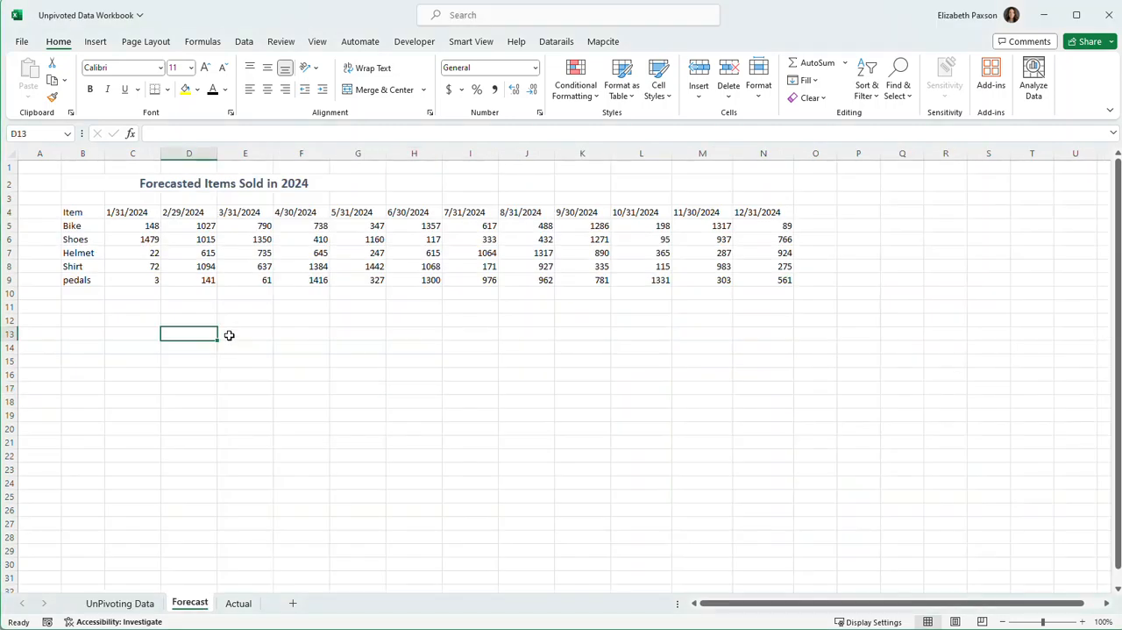
left_click(77, 212)
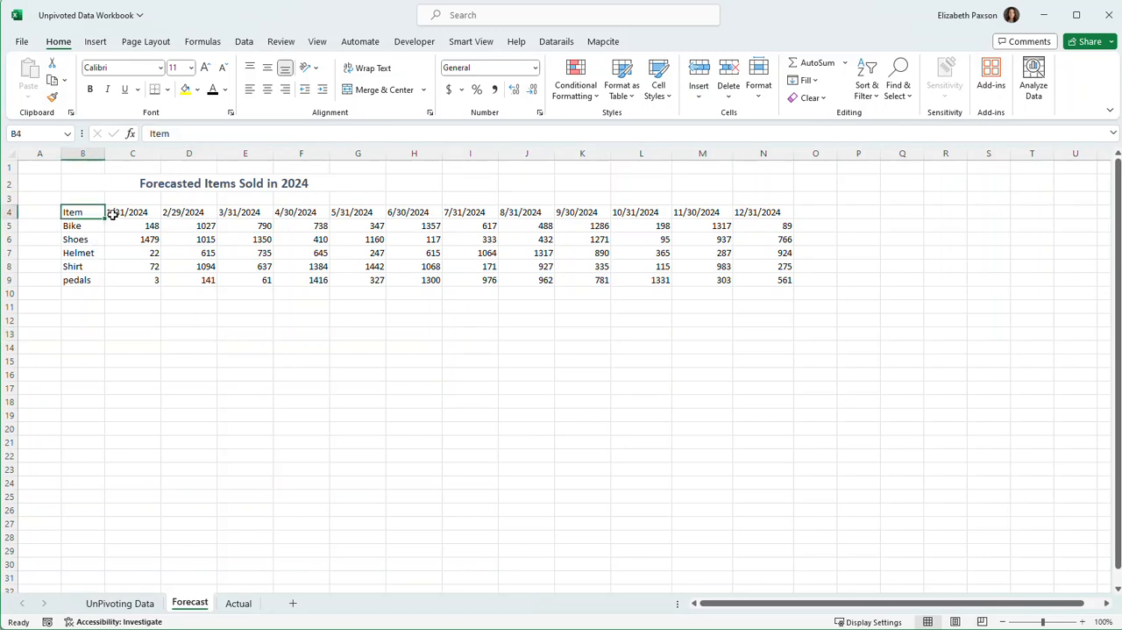
key("ctrl+a")
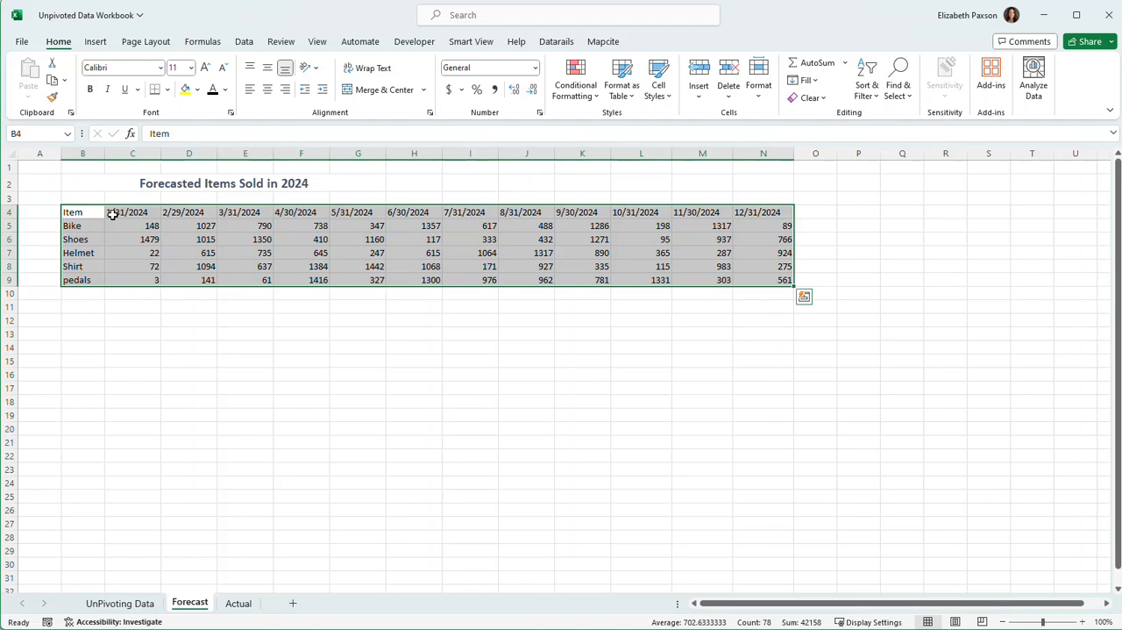
key("ctrl+t")
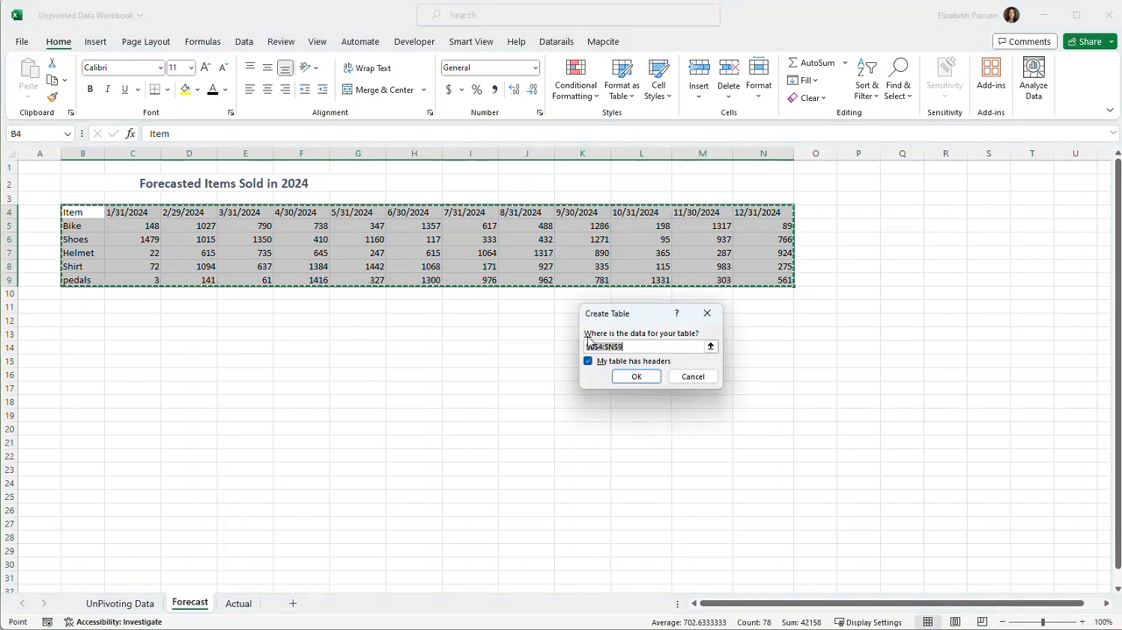
left_click(638, 376)
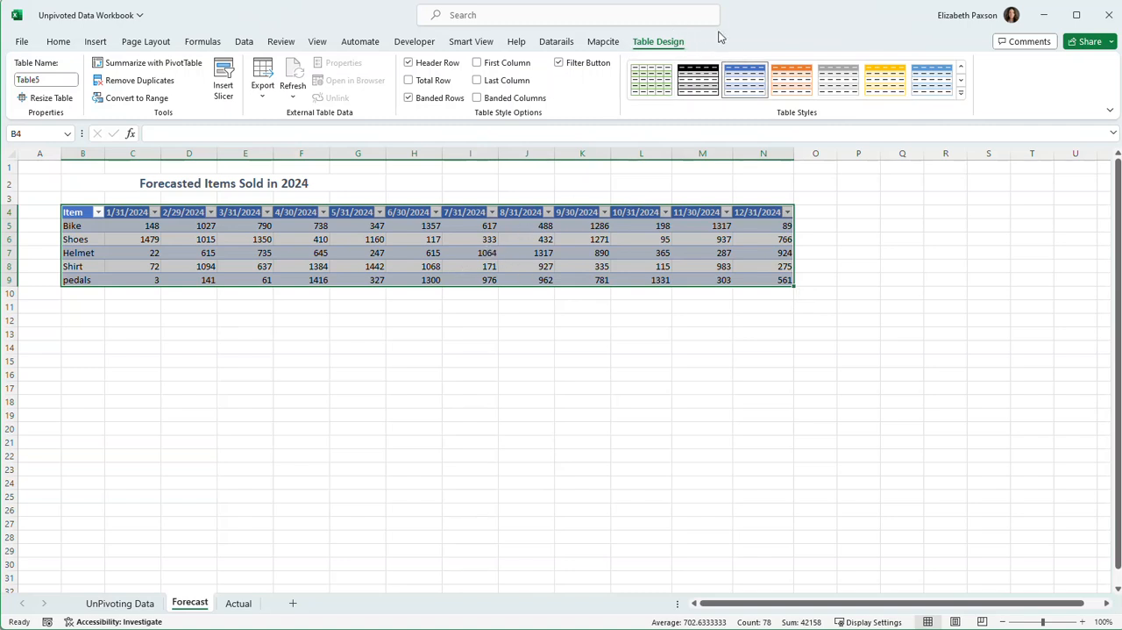
Name the new table Forecast.
left_click(44, 79)
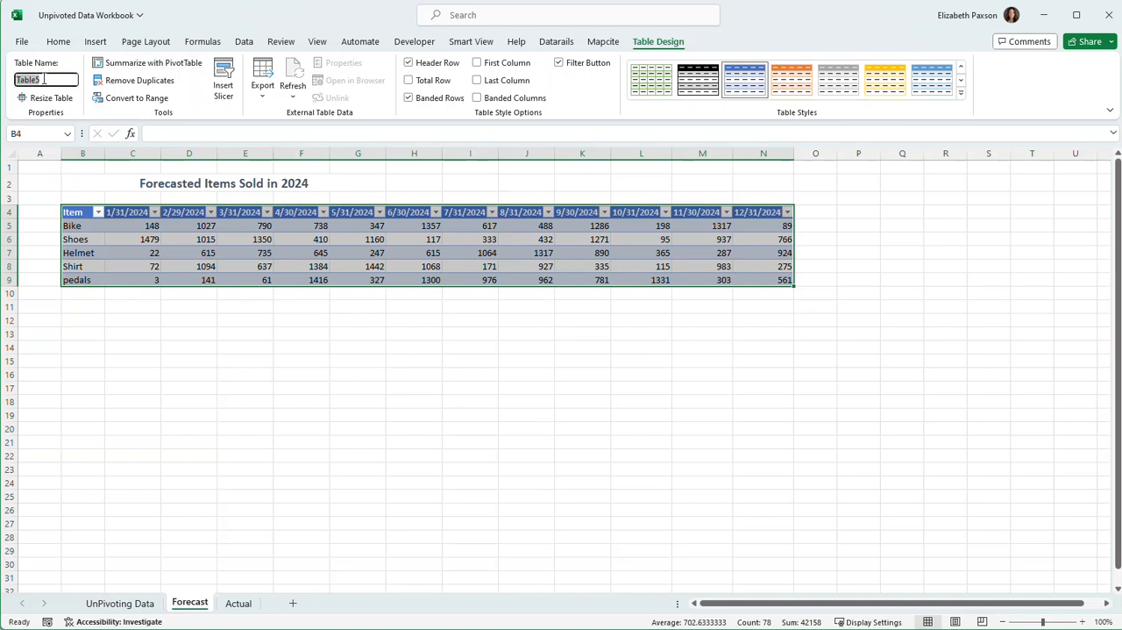
type("Forecast")
key("Return")
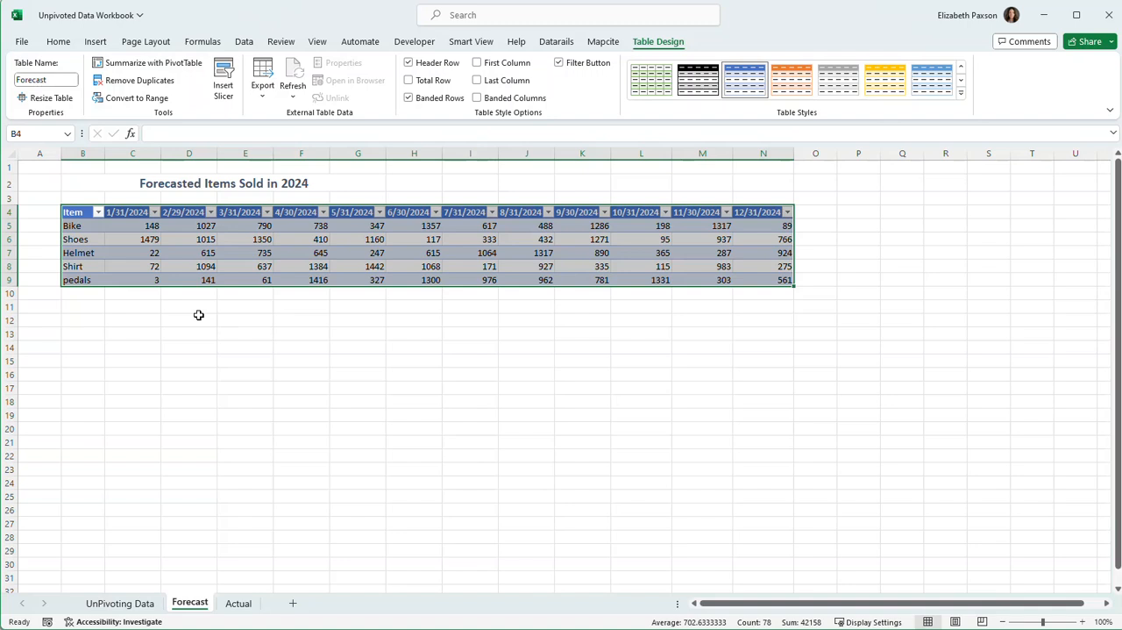
left_click(198, 315)
Load the Forecast table into Power Query and delete the automatic Changed Type step from the query.
left_click(223, 256)
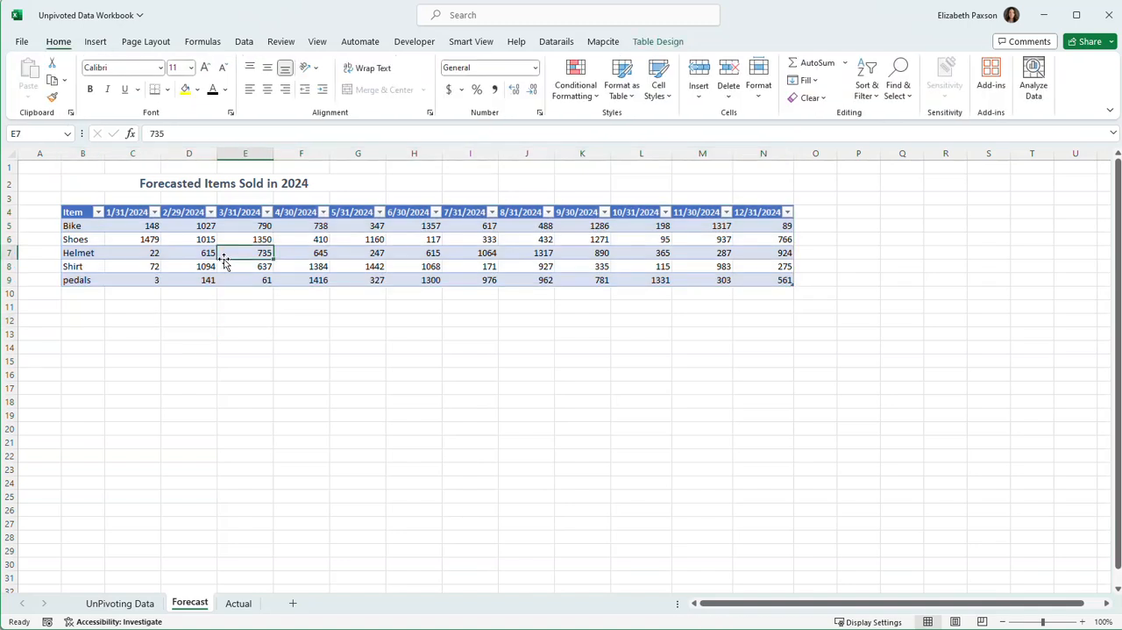
left_click(246, 42)
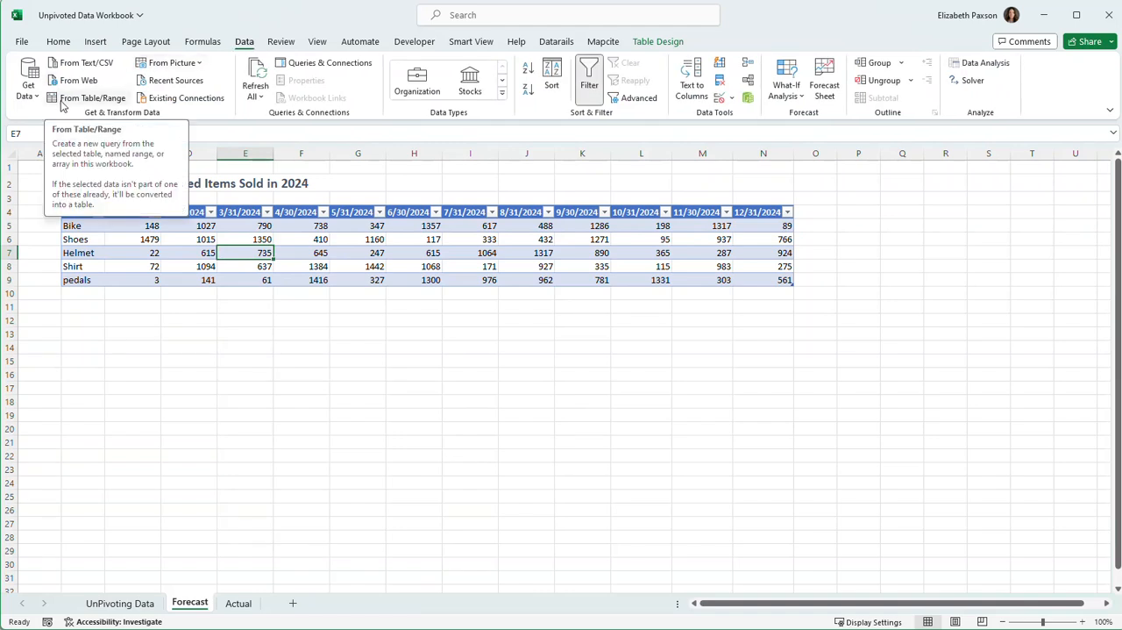
left_click(89, 98)
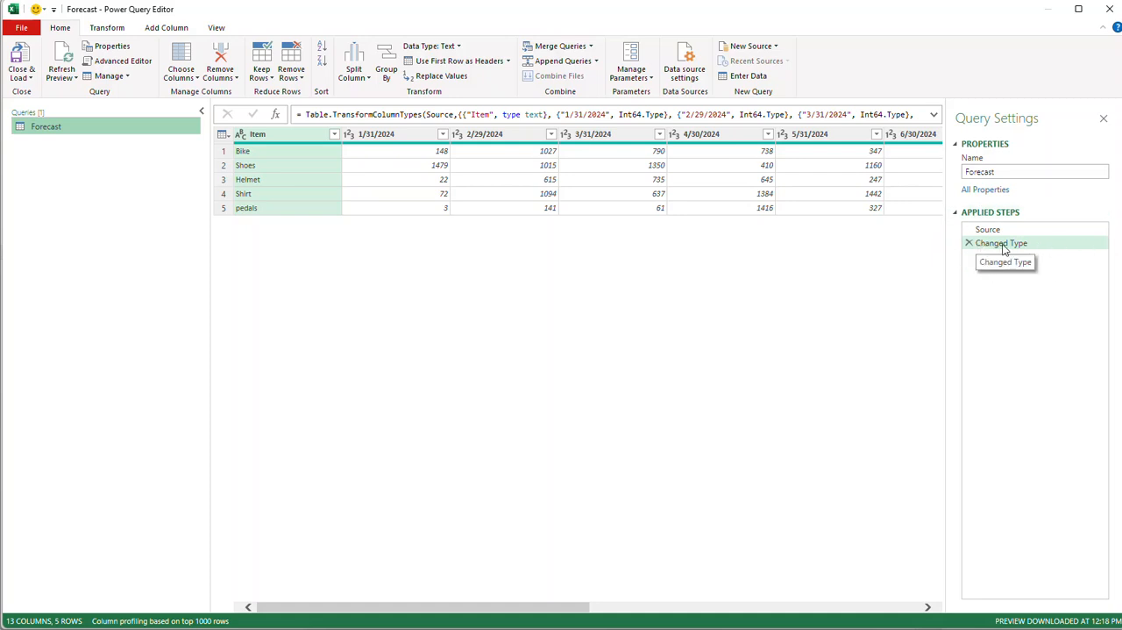
left_click(970, 244)
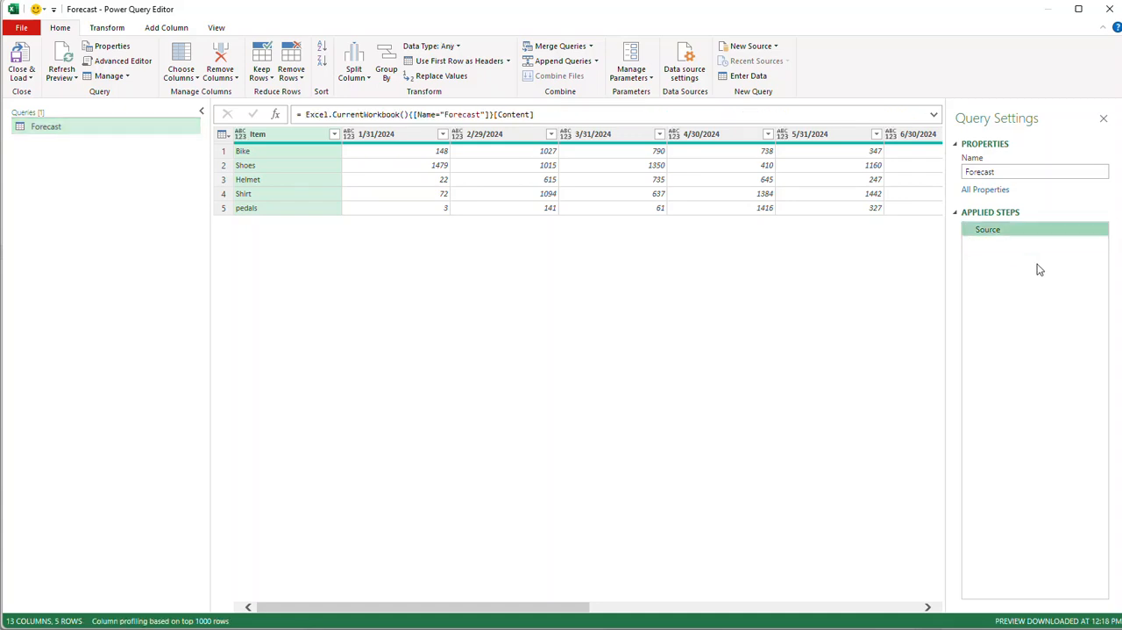
right_click(277, 132)
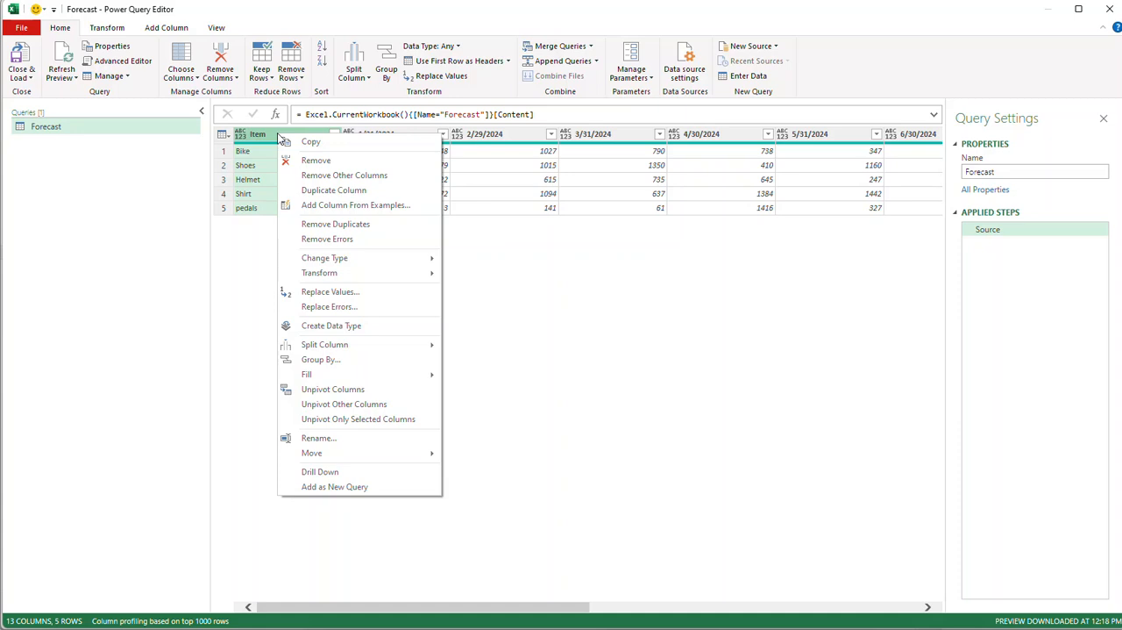
left_click(483, 246)
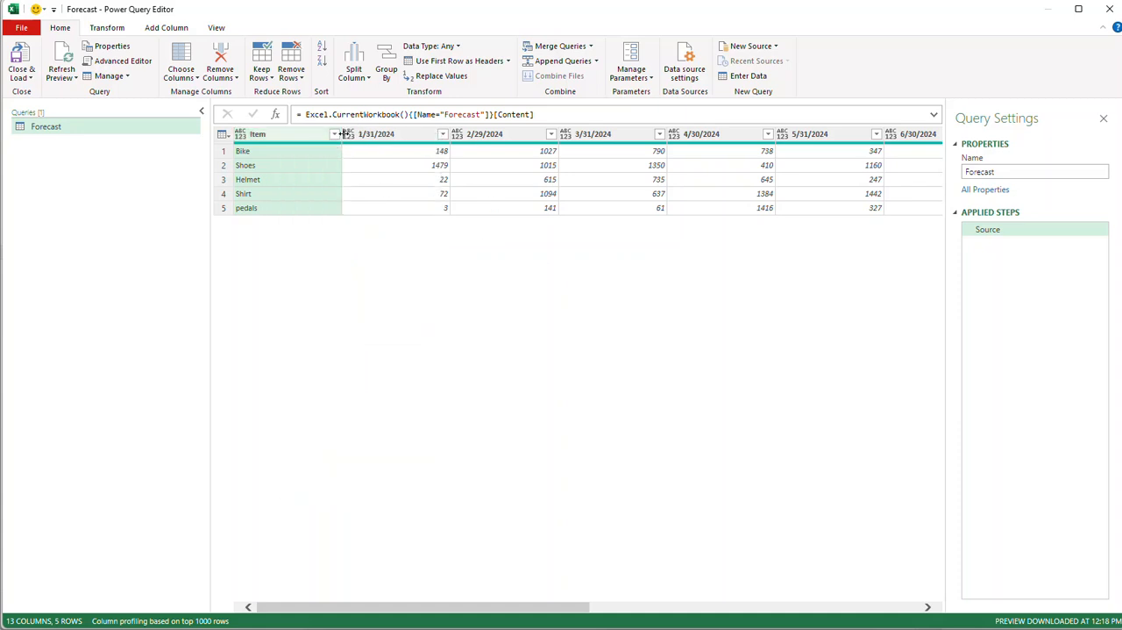
left_click(378, 134, "ctrl")
left_click(494, 138, "ctrl")
left_click(525, 134, "ctrl")
left_click(406, 134, "ctrl")
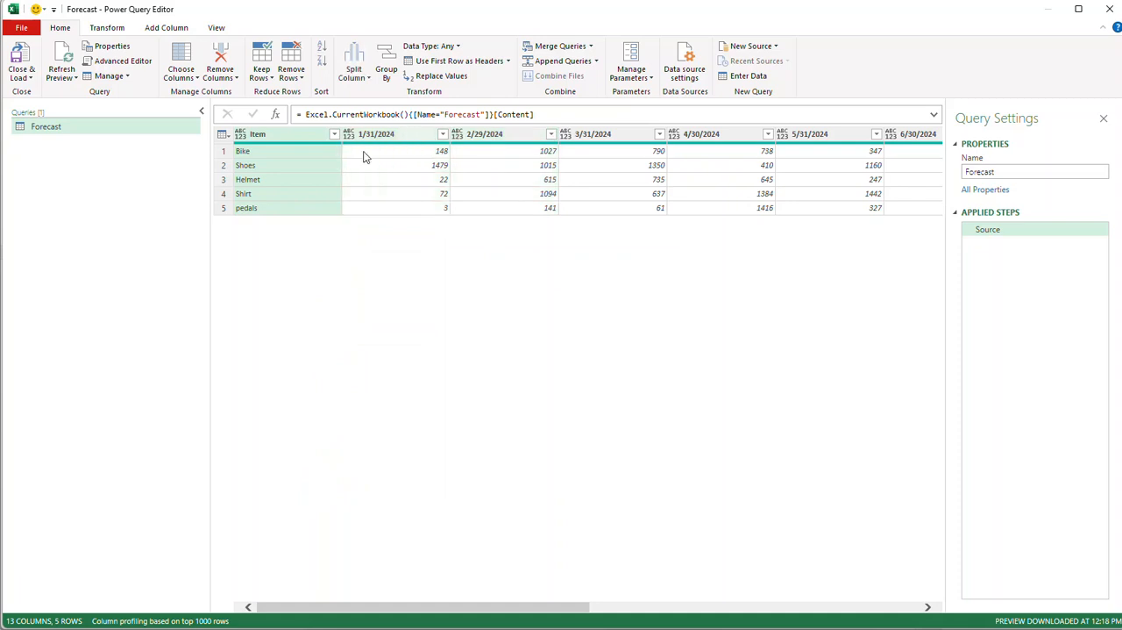
Unpivot all date columns of the Forecast query, keeping only the Item column fixed.
right_click(274, 138)
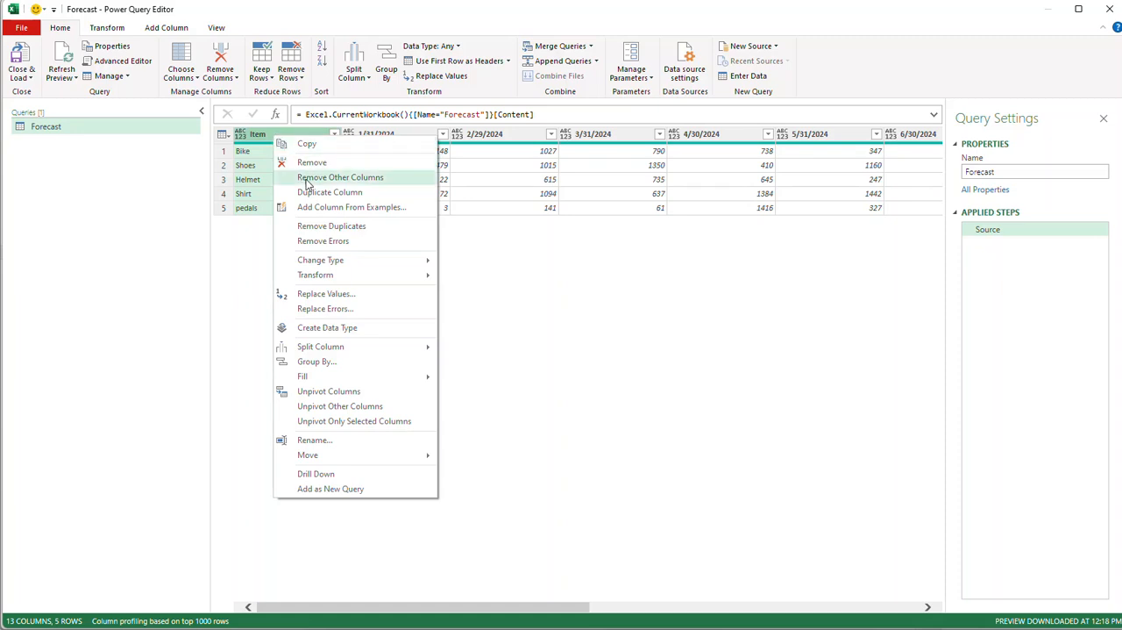
left_click(358, 408)
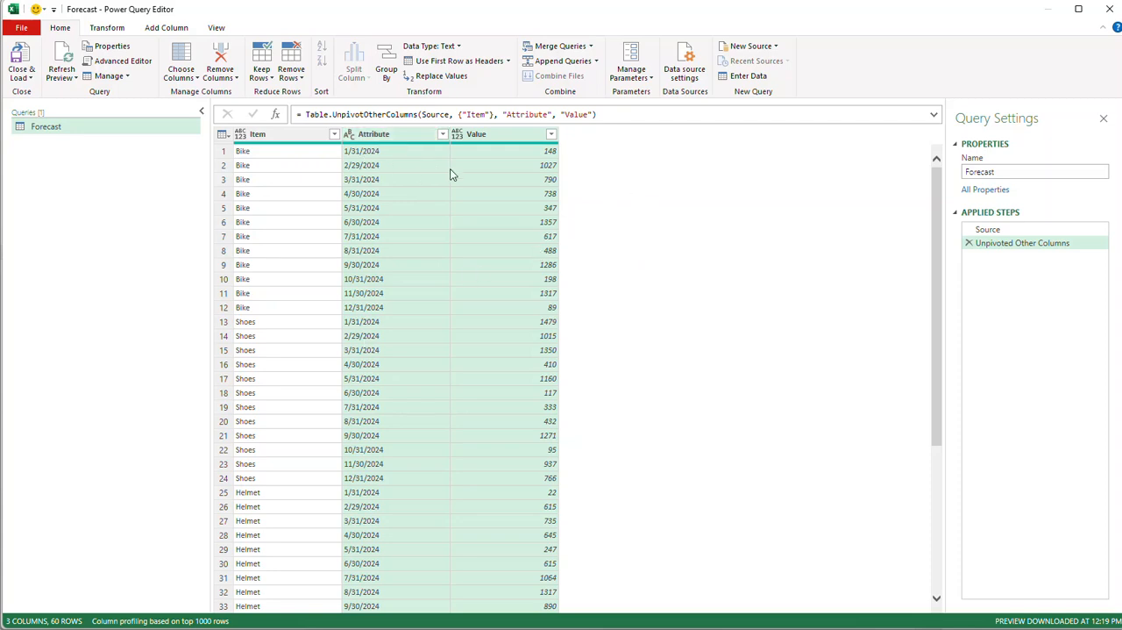
Rename the Attribute column to Month and the Value column to Qty.
left_click(373, 135)
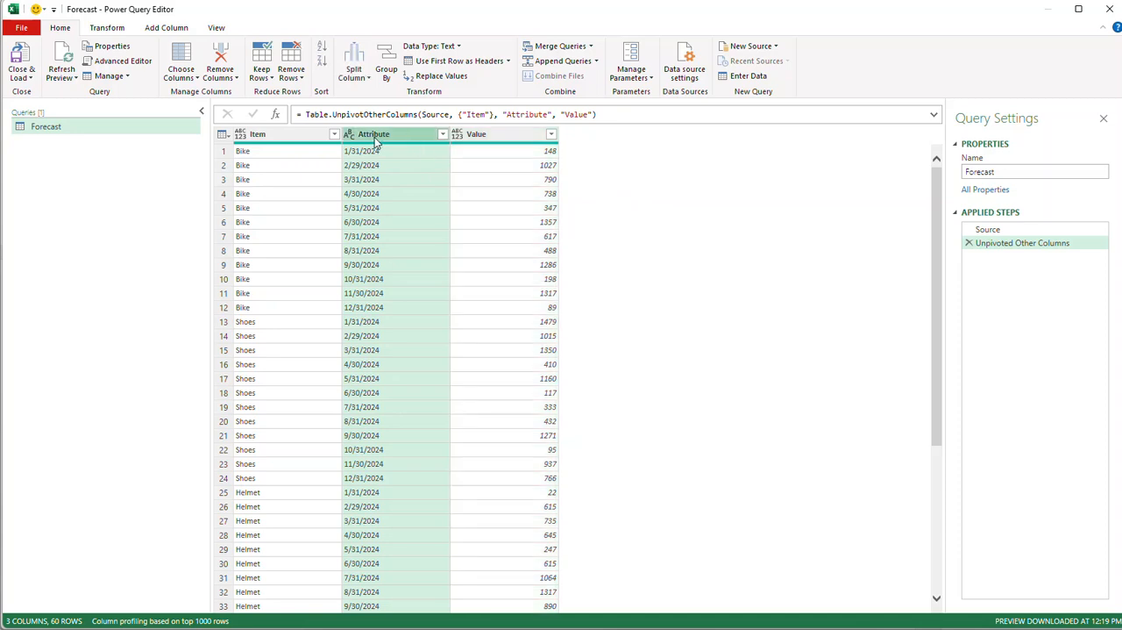
double_click(381, 139)
type("Month")
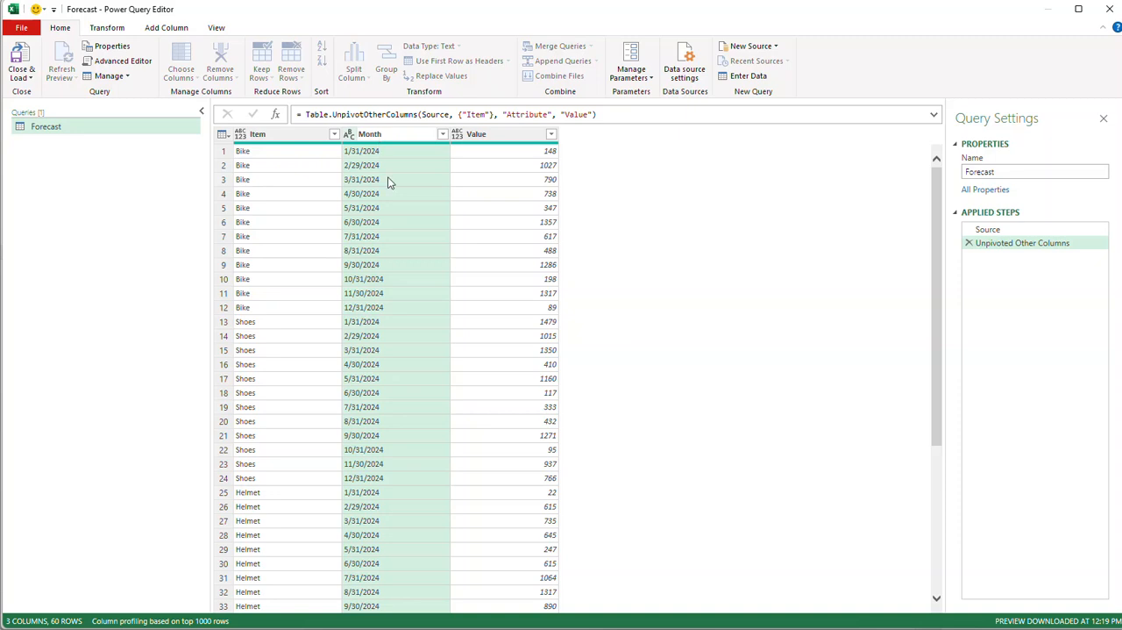
key("Return")
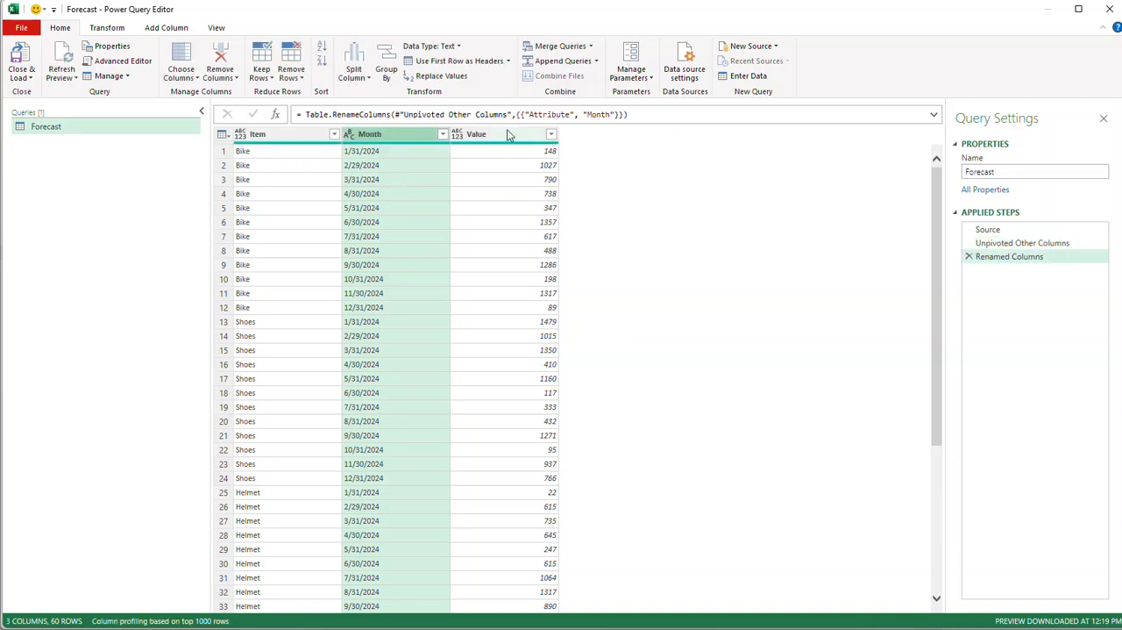
double_click(511, 134)
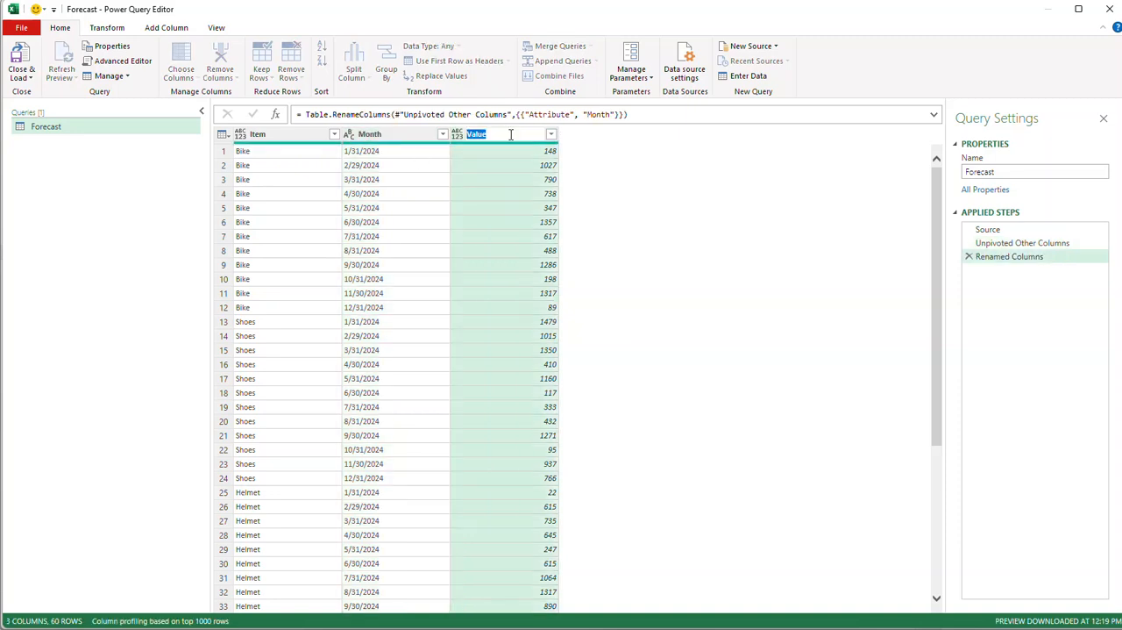
type("Qty")
key("Return")
Set the data type of the Month column to Date.
left_click(402, 136)
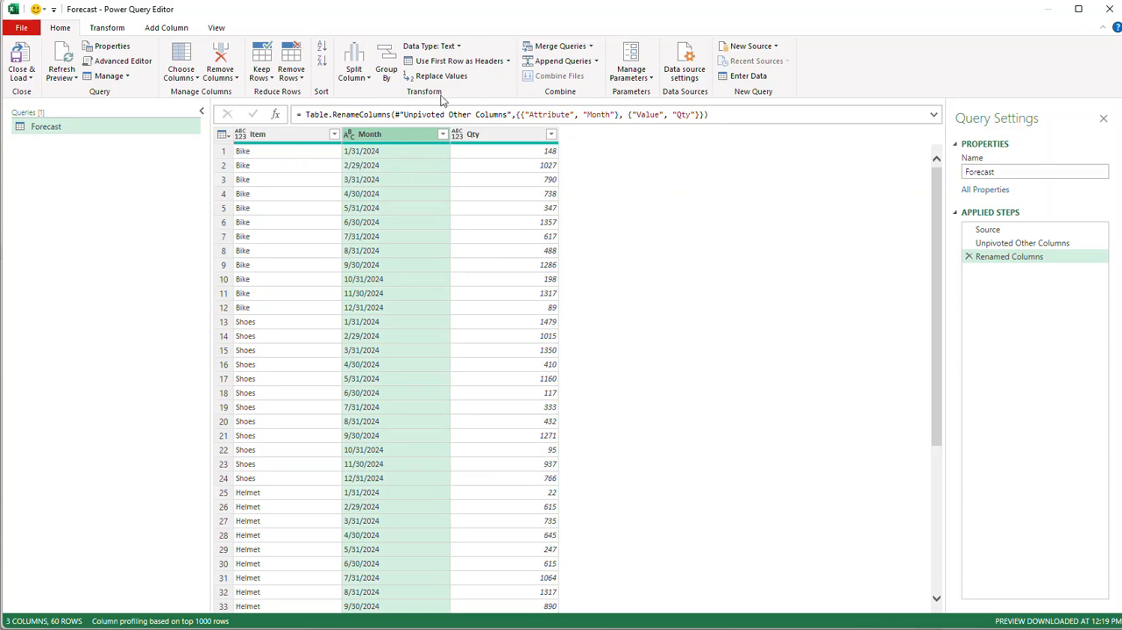
left_click(458, 48)
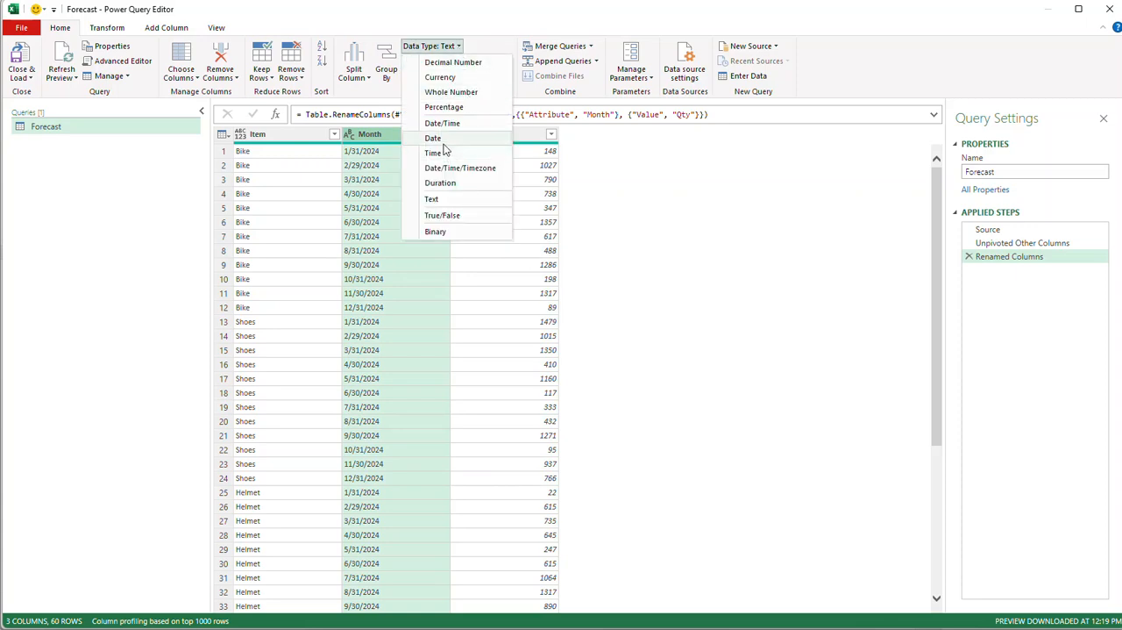
left_click(436, 139)
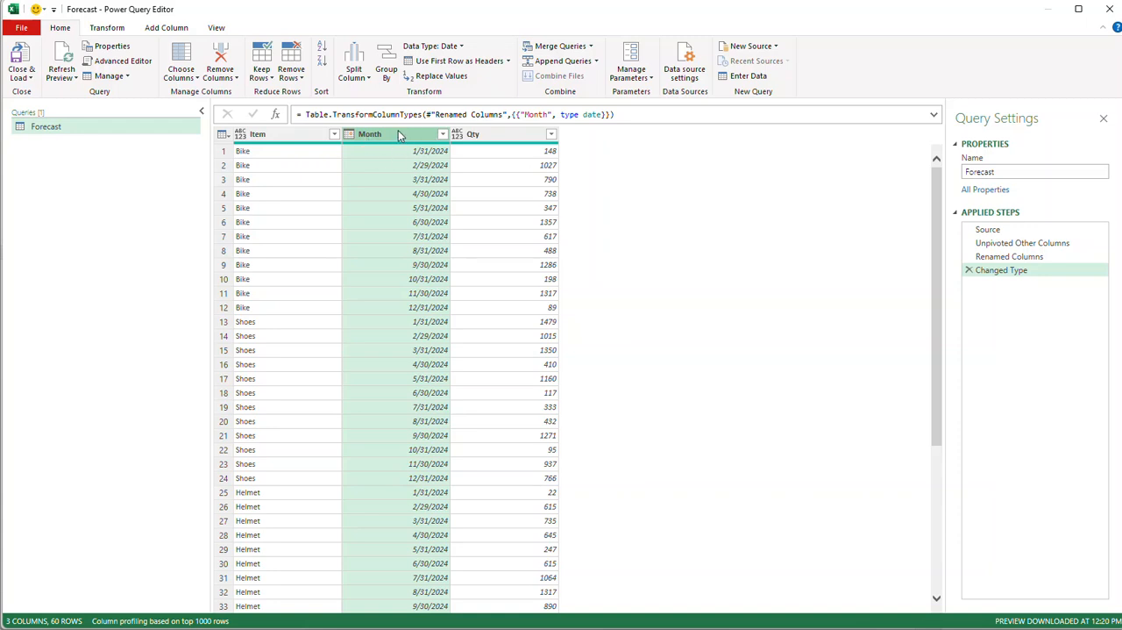
Add a new column that extracts the year from the dates in the Month column.
left_click(167, 28)
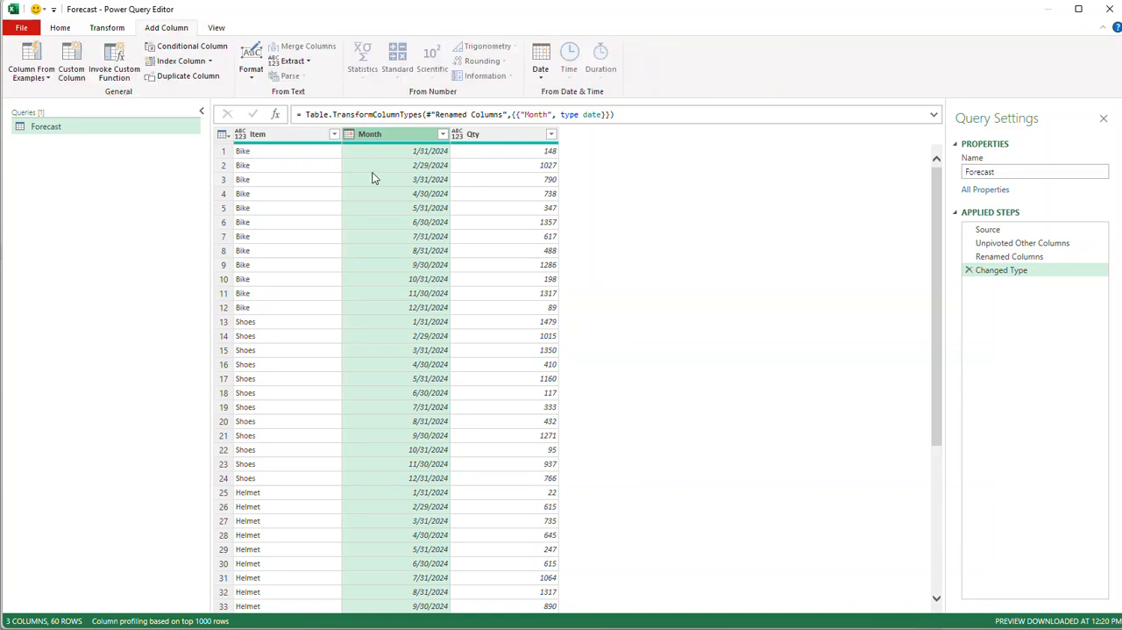
left_click(542, 75)
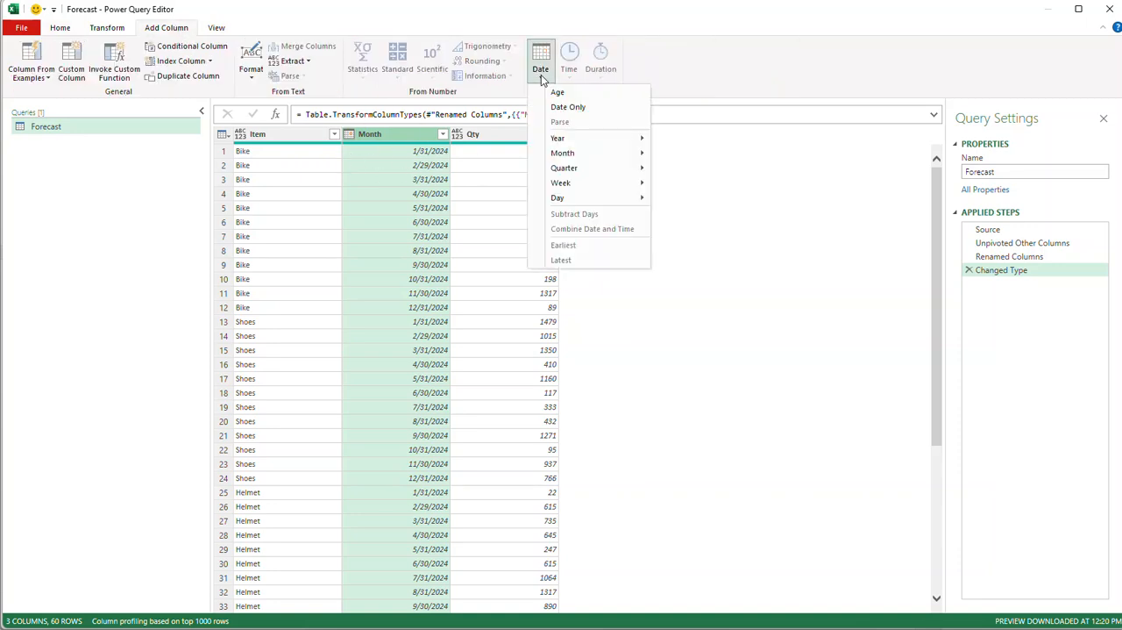
mouse_move(571, 141)
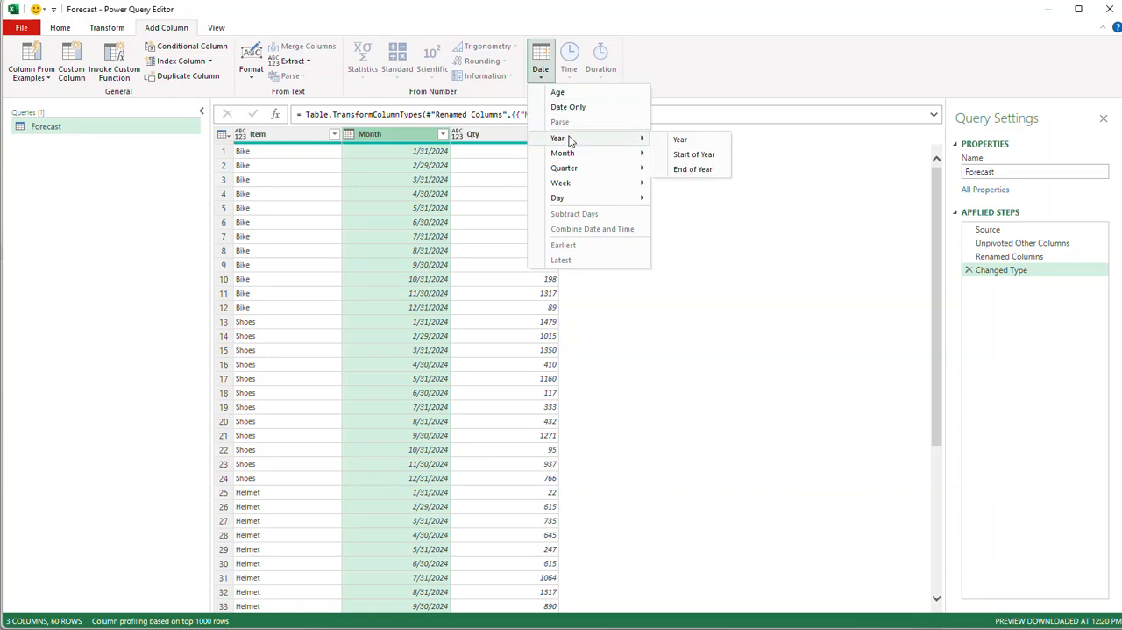
left_click(687, 142)
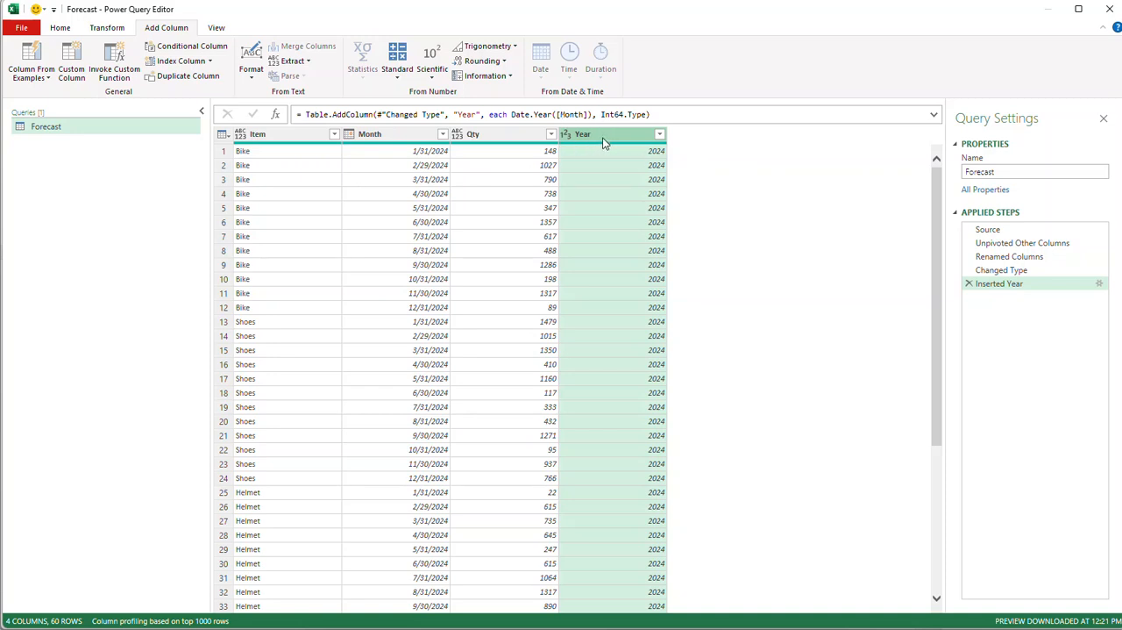
Transform the dates in the Month column into the name of the month.
left_click(383, 132)
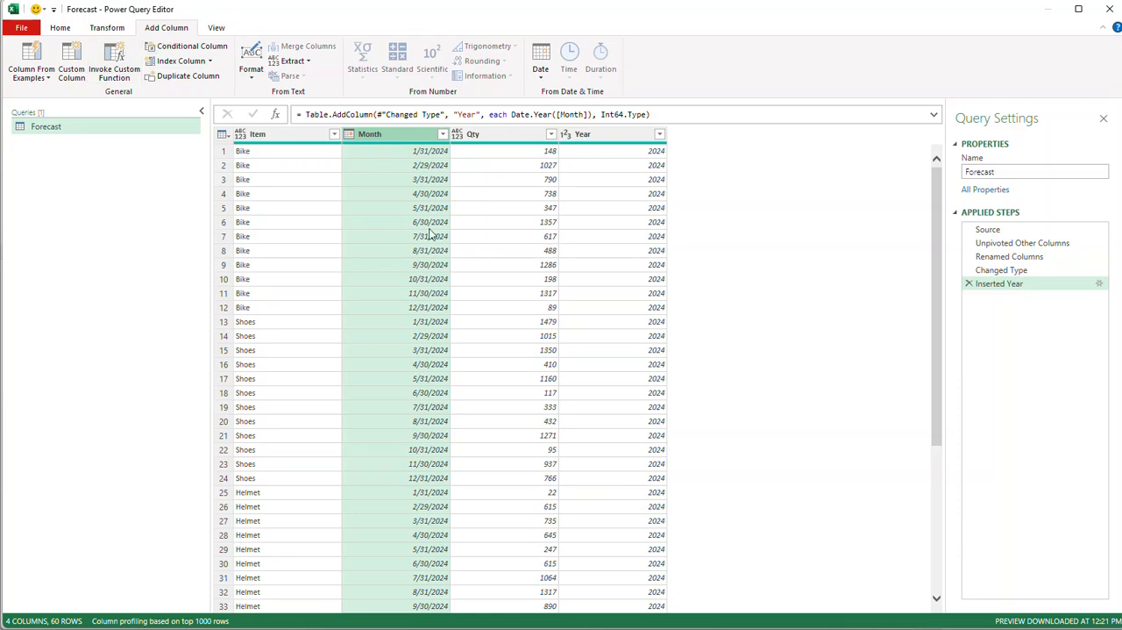
left_click(105, 30)
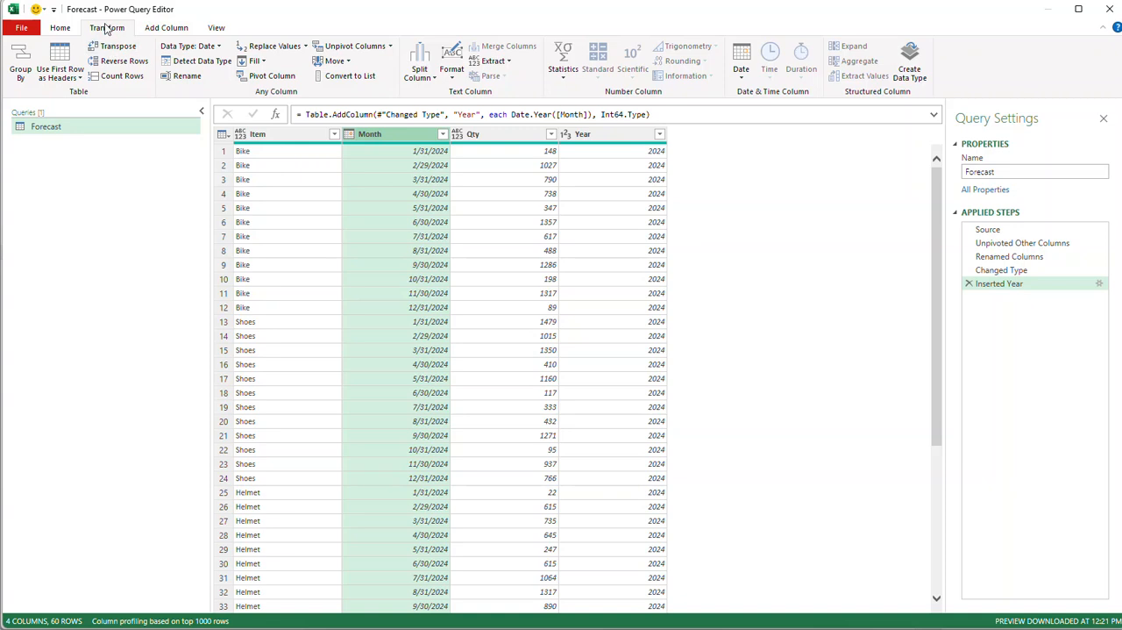
left_click(741, 63)
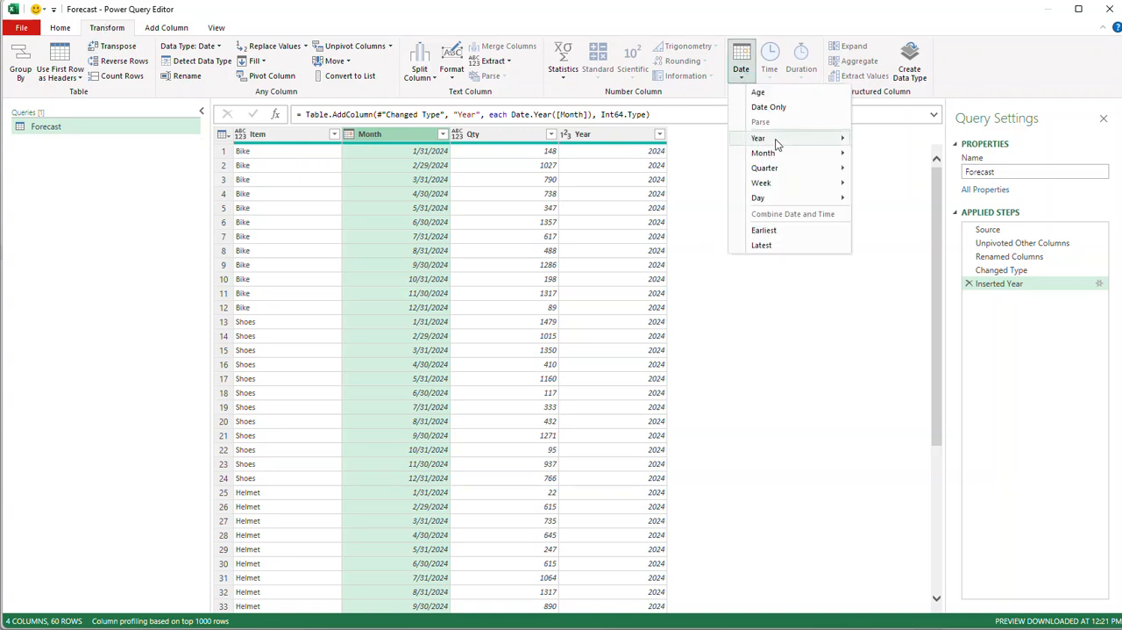
mouse_move(777, 154)
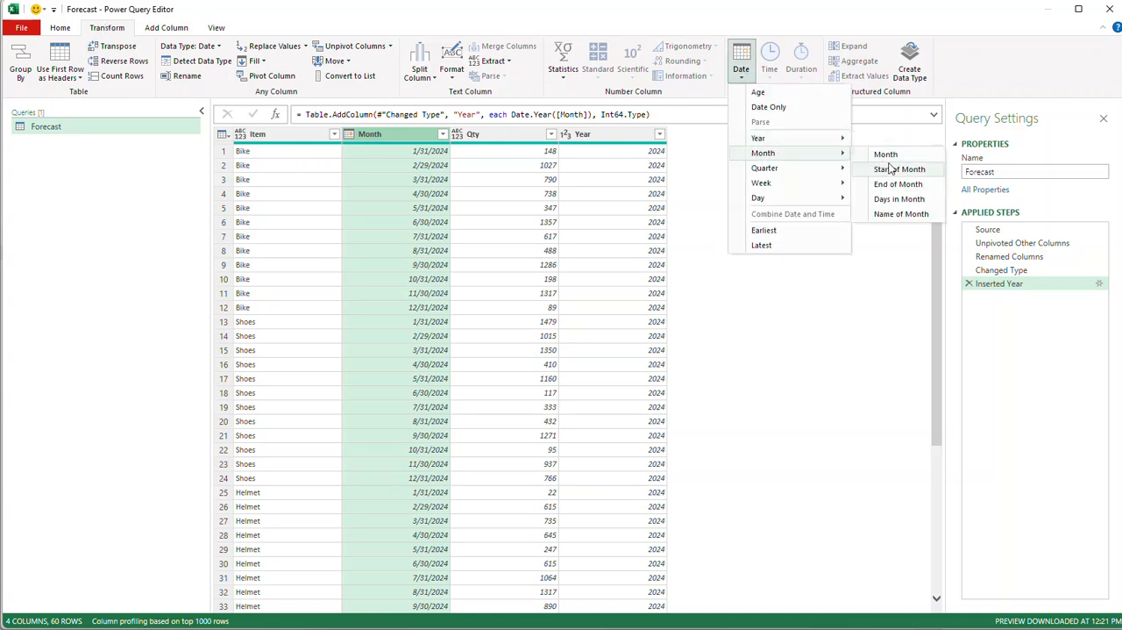
left_click(896, 215)
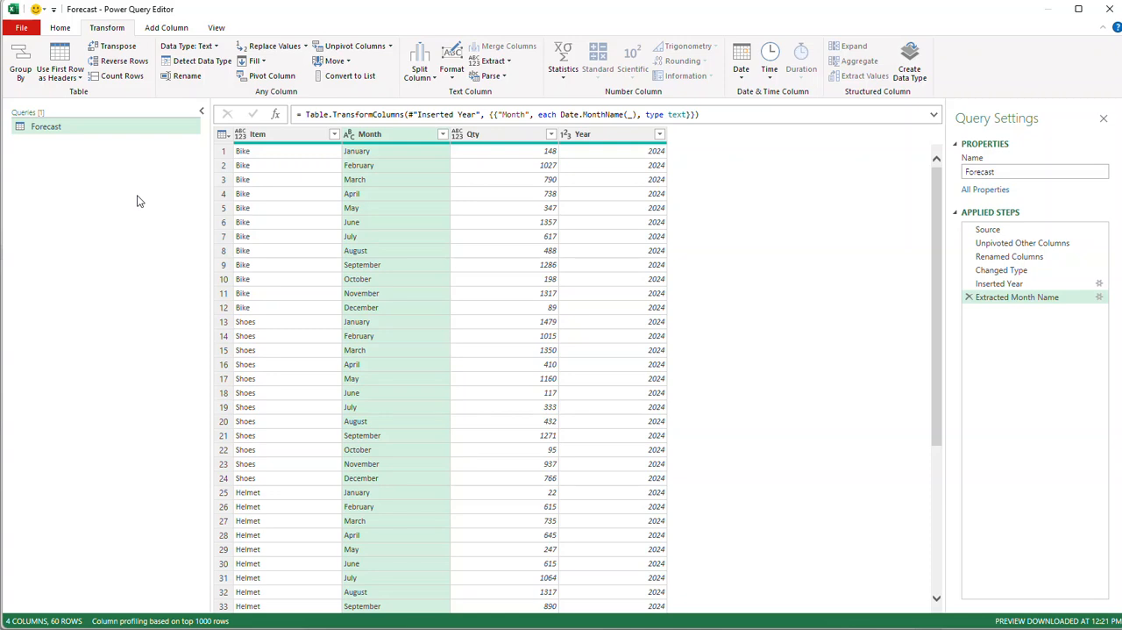
Close and load the Forecast query as Only Create Connection, and dismiss the list of queries.
left_click(60, 28)
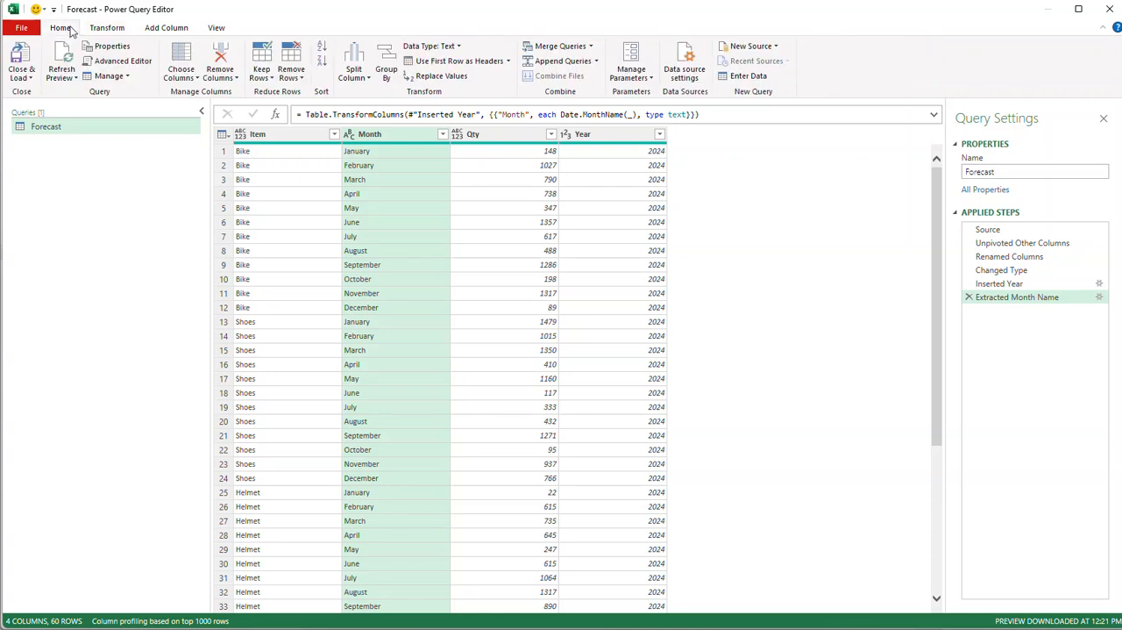
left_click(23, 79)
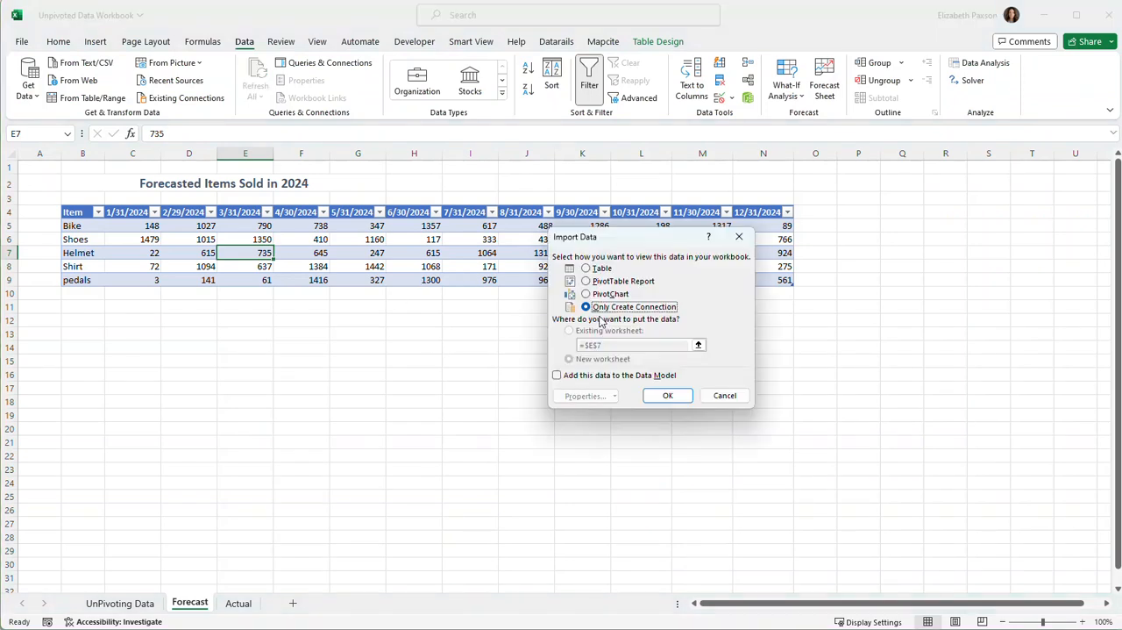
left_click(667, 399)
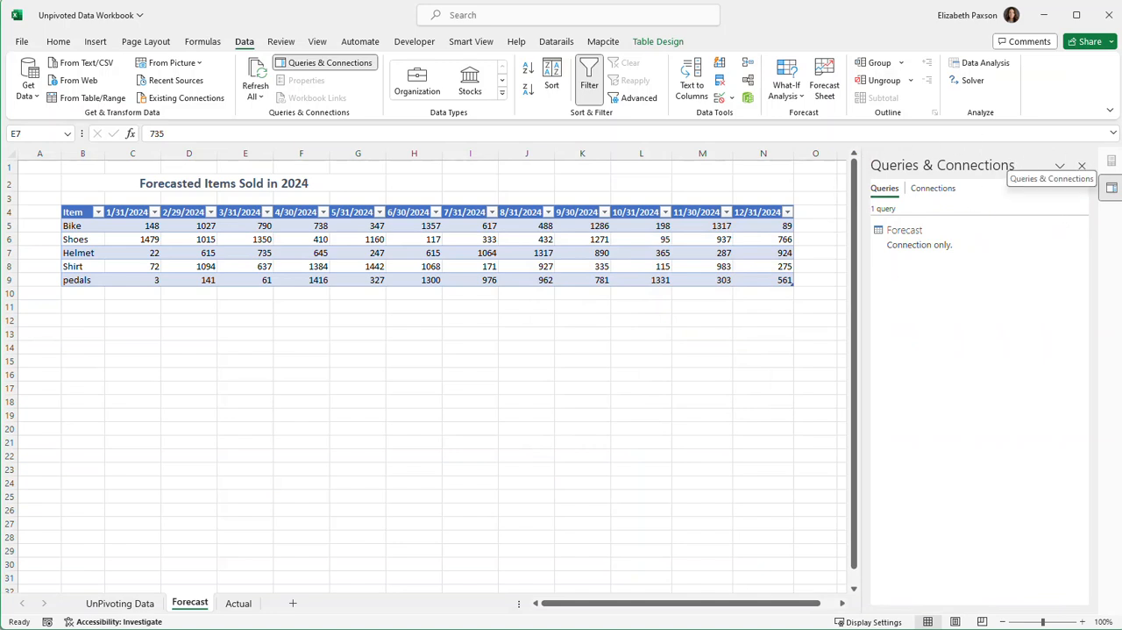
left_click(1083, 166)
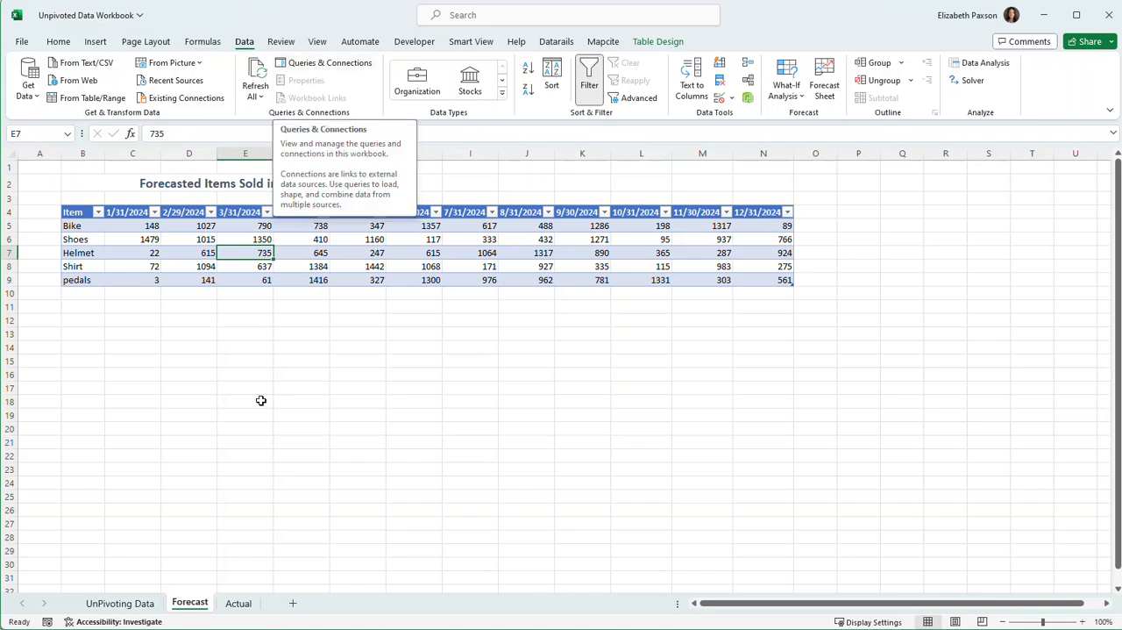
Convert the range B4:N9 on the Actual sheet into a table with headers.
left_click(238, 602)
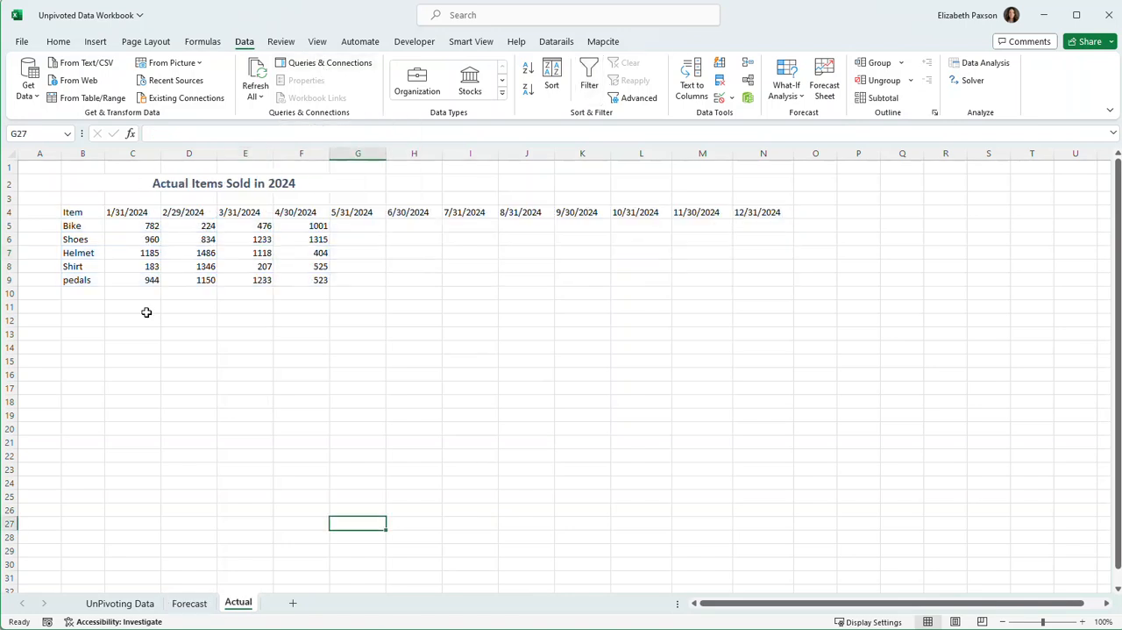
left_click_drag(72, 211, 776, 277)
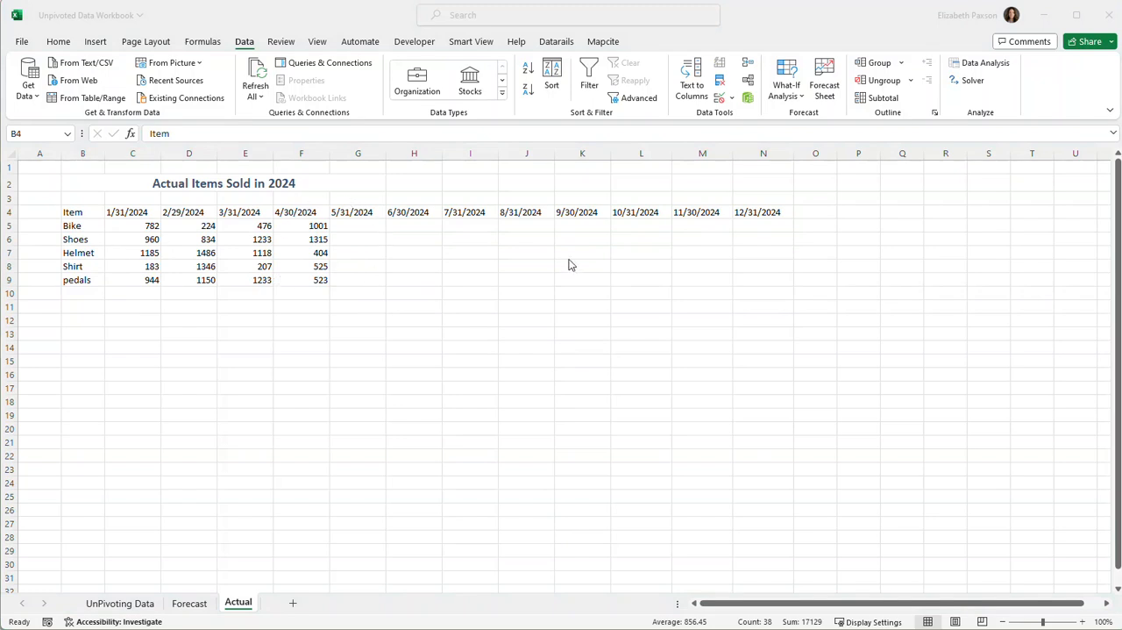
left_click(451, 309)
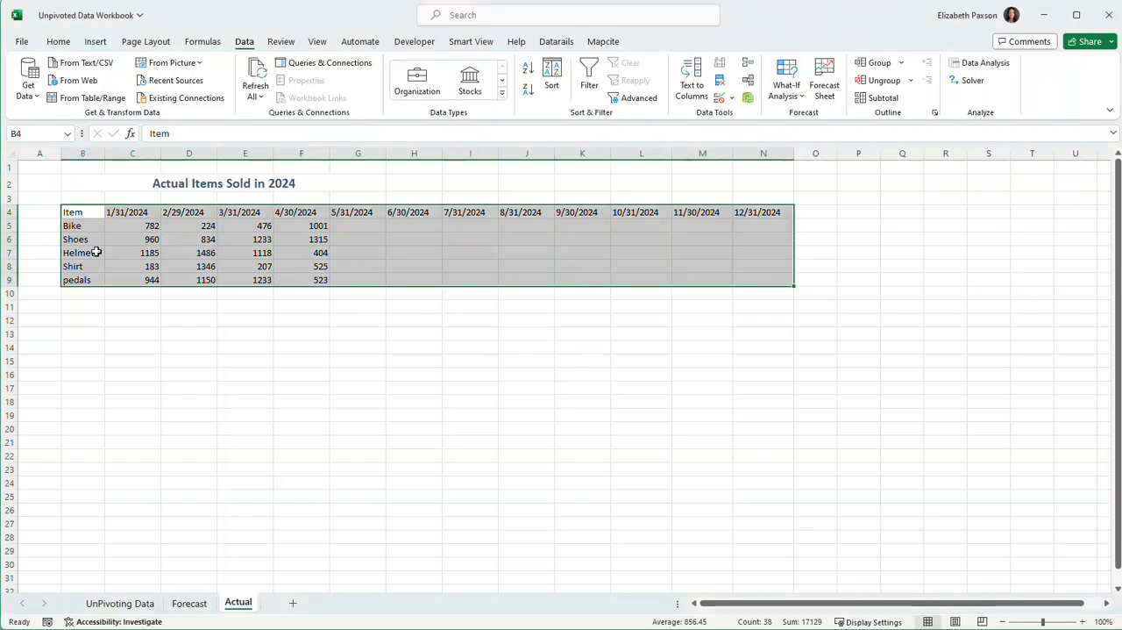
key("ctrl+t")
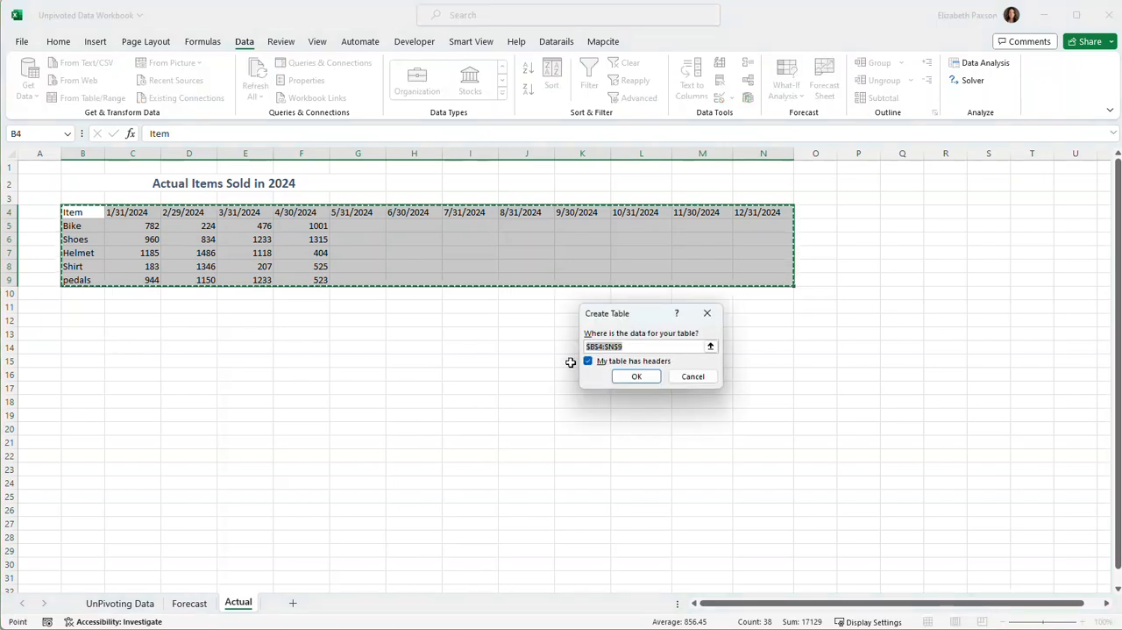
left_click(636, 376)
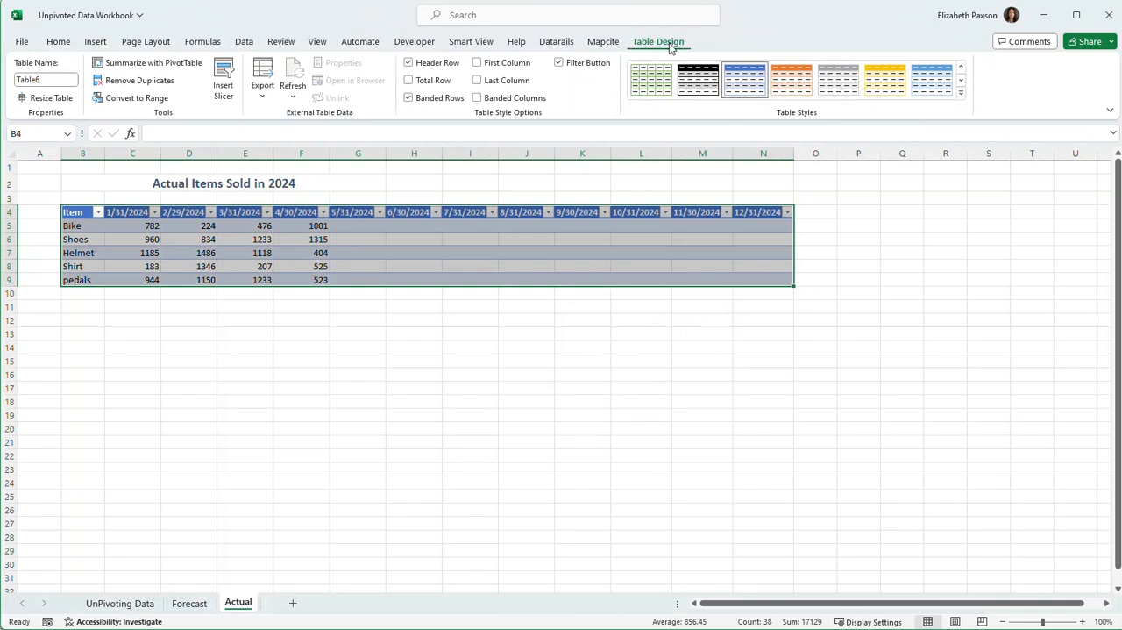
Name the new table of actual items sold Actuals.
left_click(544, 251)
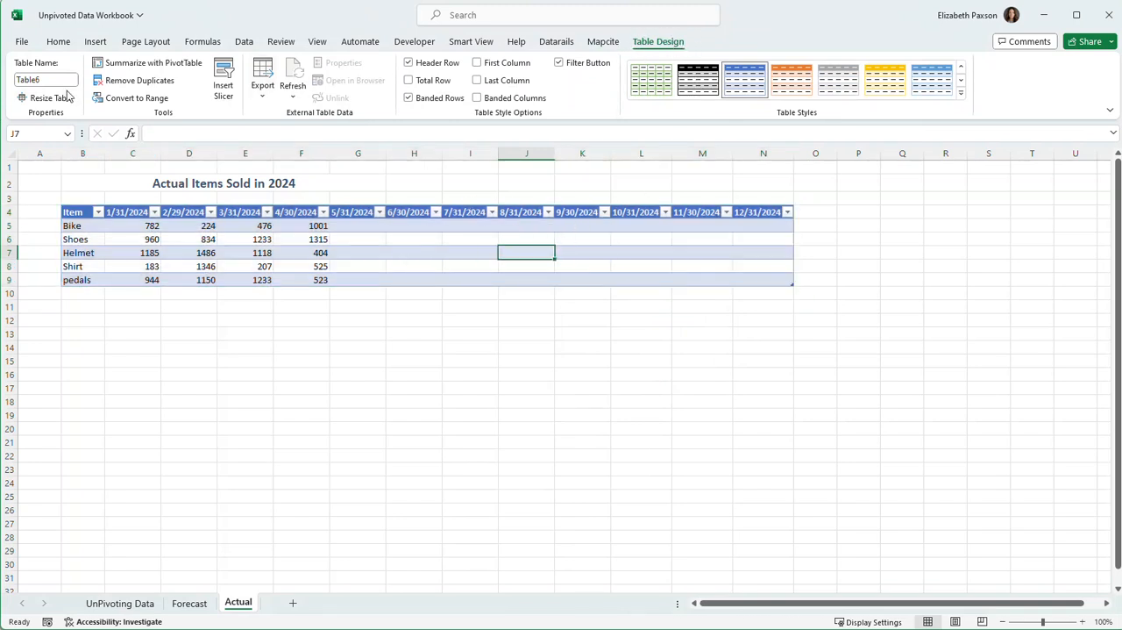
left_click(39, 81)
type("Actuals")
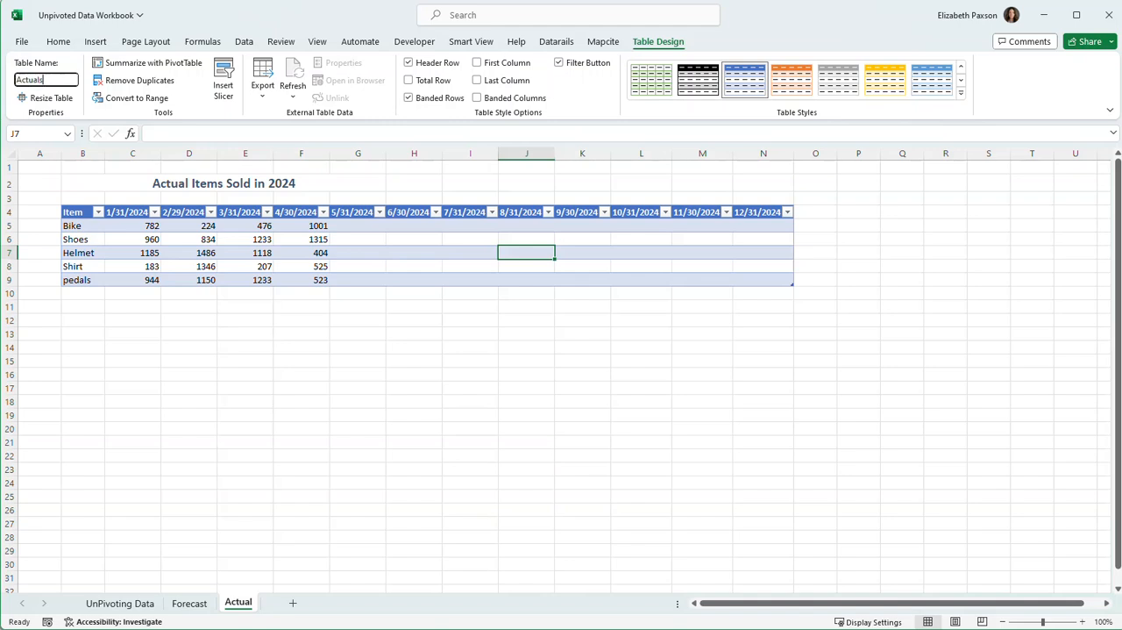
left_click(166, 341)
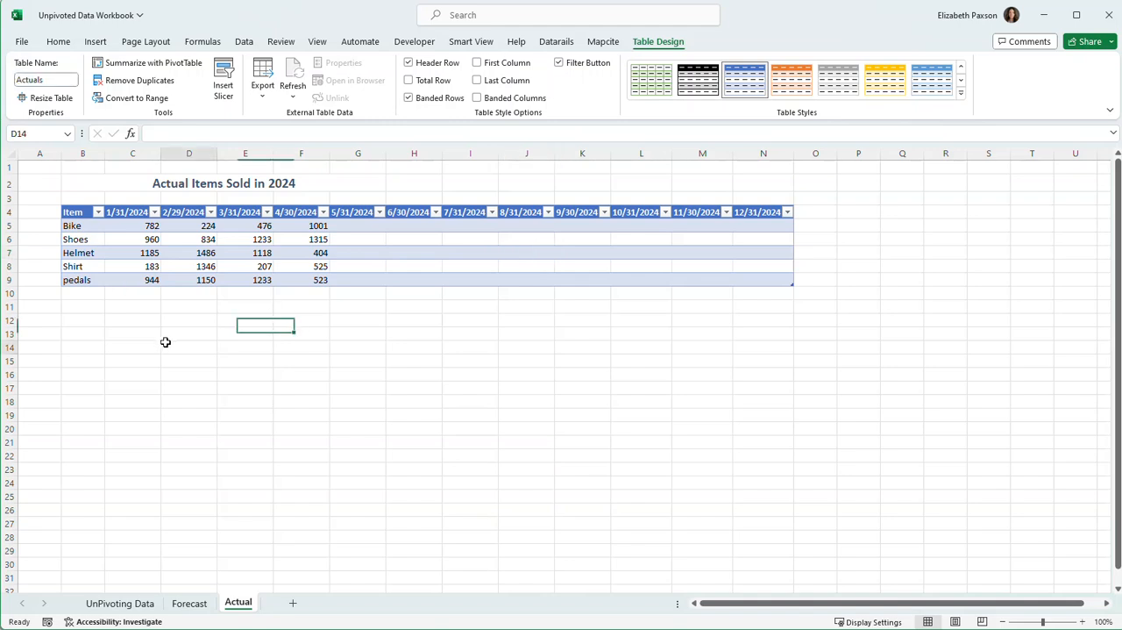
Load the Actuals table into the Power Query Editor as a new query.
left_click(391, 251)
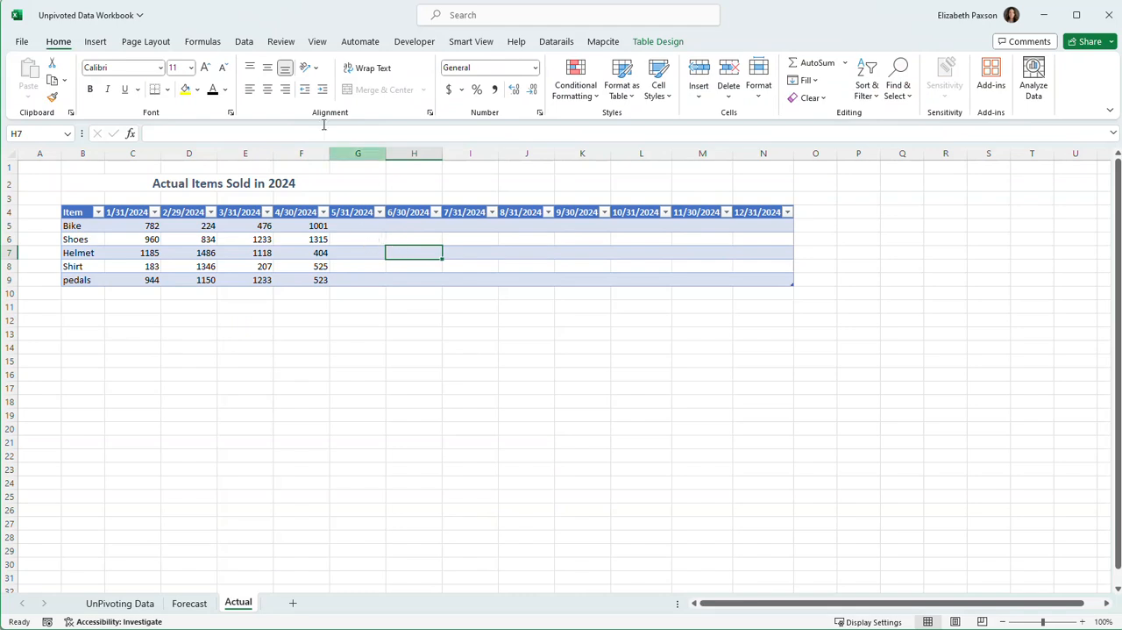
left_click(249, 43)
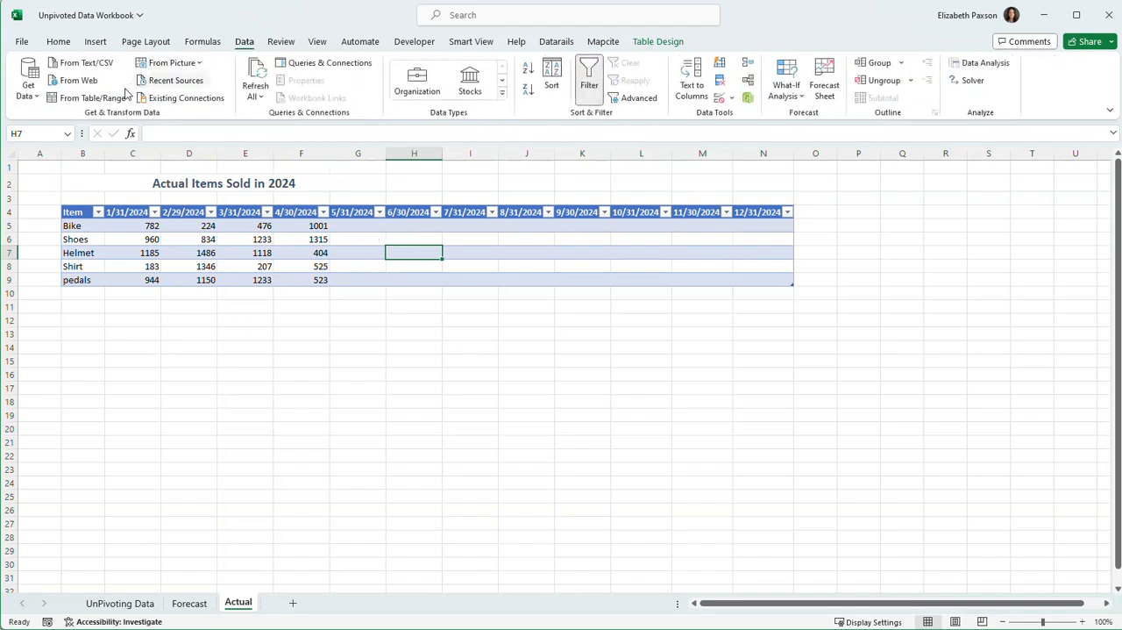
left_click(102, 102)
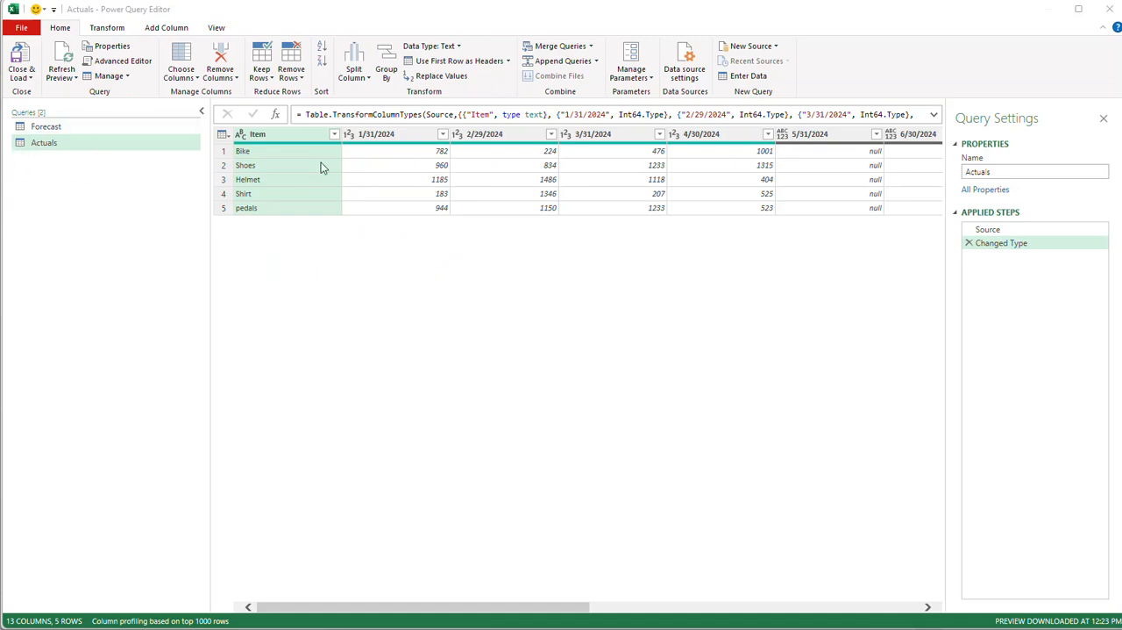
Delete the automatic Changed Type step from the Actuals query and unpivot all columns other than Item.
left_click(970, 245)
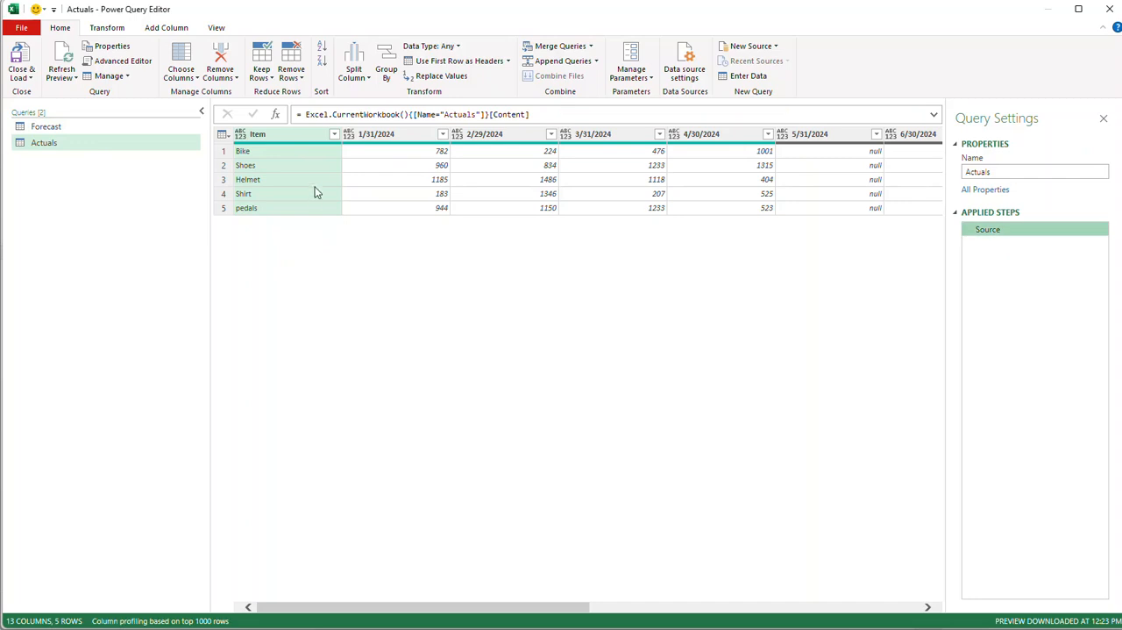
right_click(290, 142)
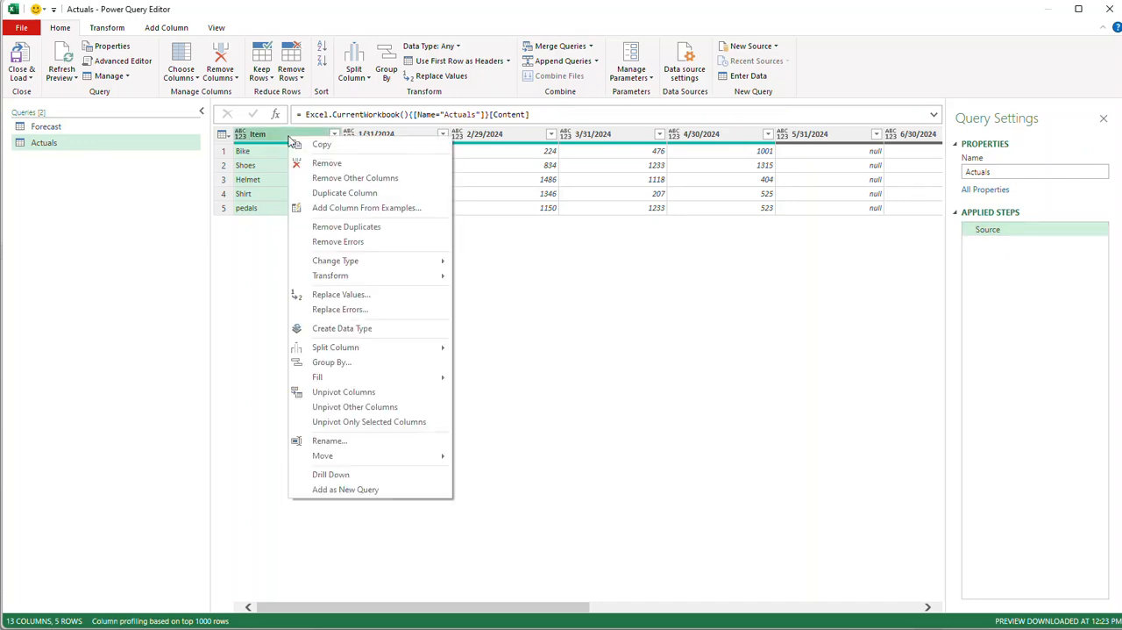
left_click(354, 406)
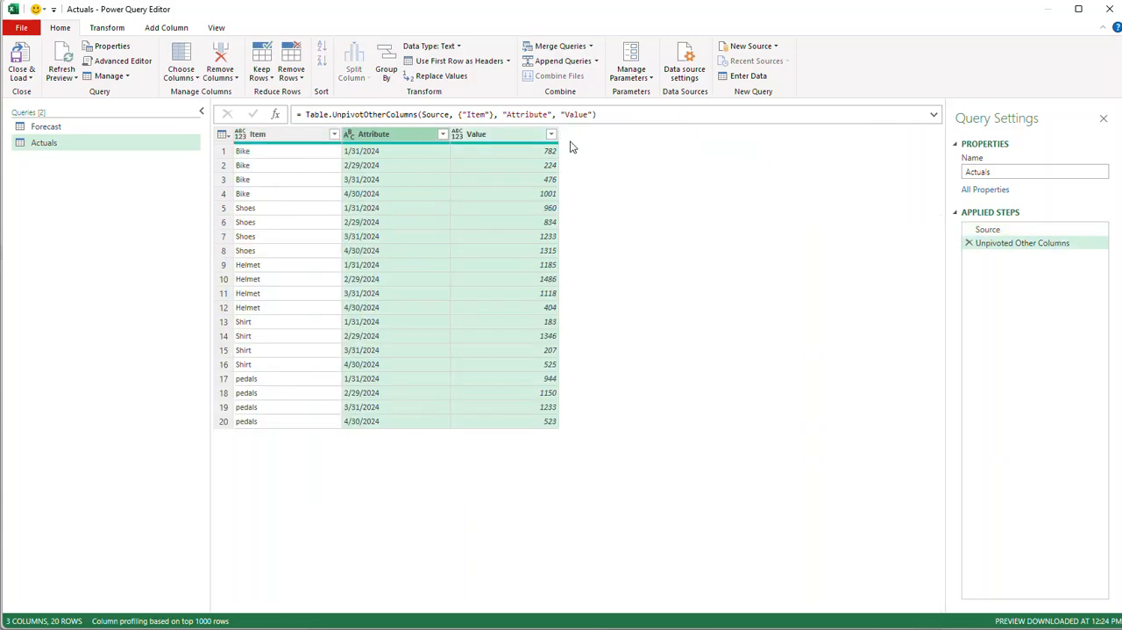
Rename the Attribute column of the Actuals query to Month and set its data type to Date.
left_click(396, 136)
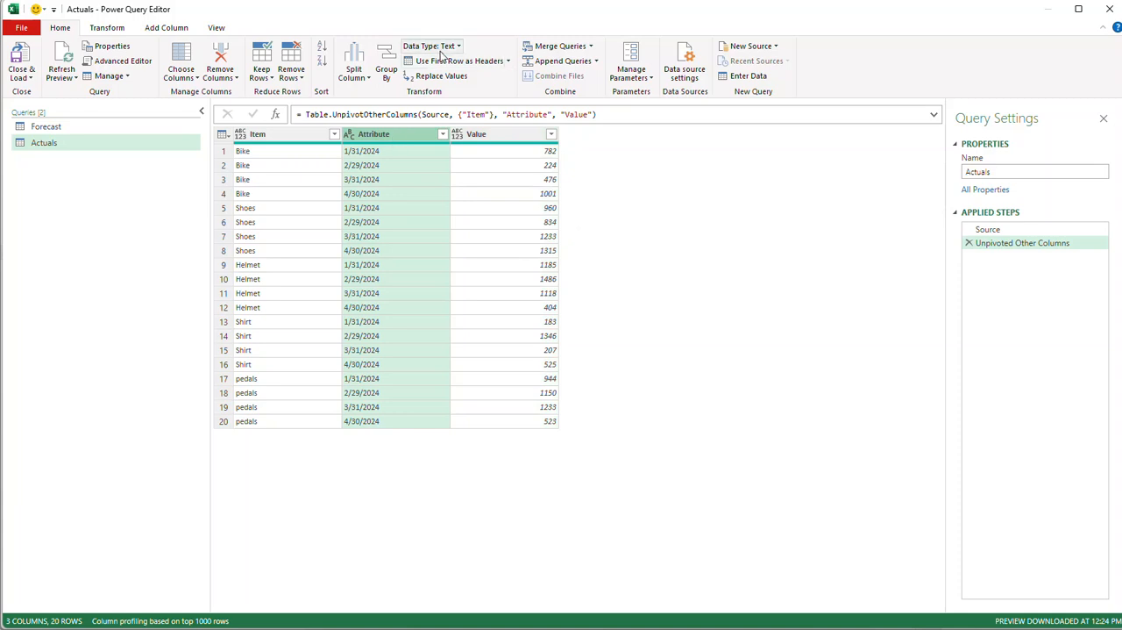
double_click(399, 135)
type("M")
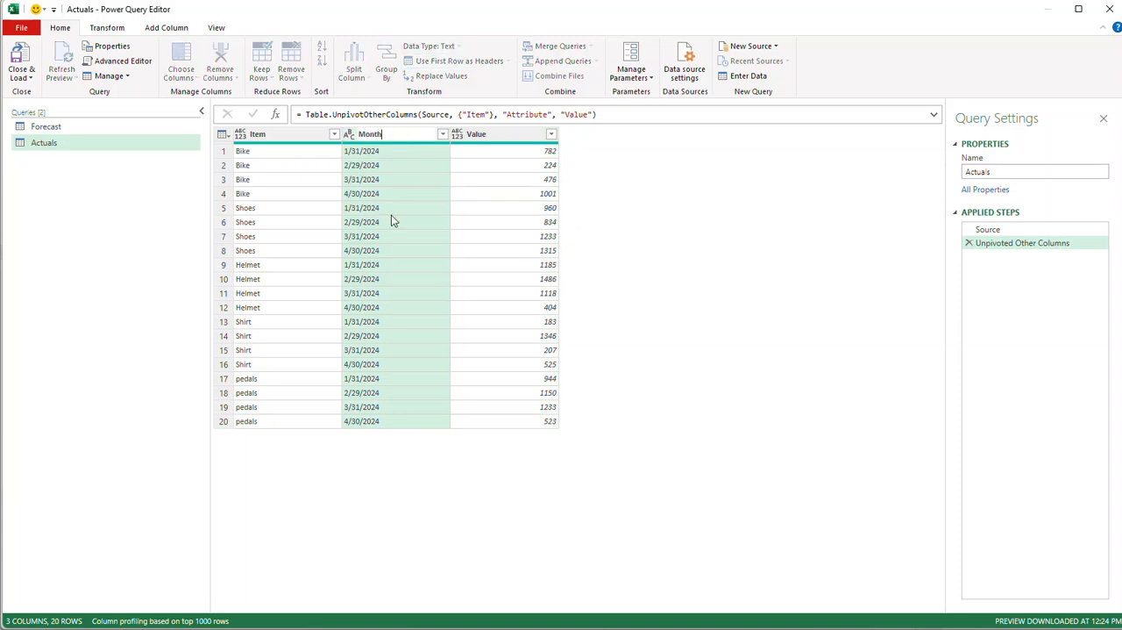
type("onth")
key("Return")
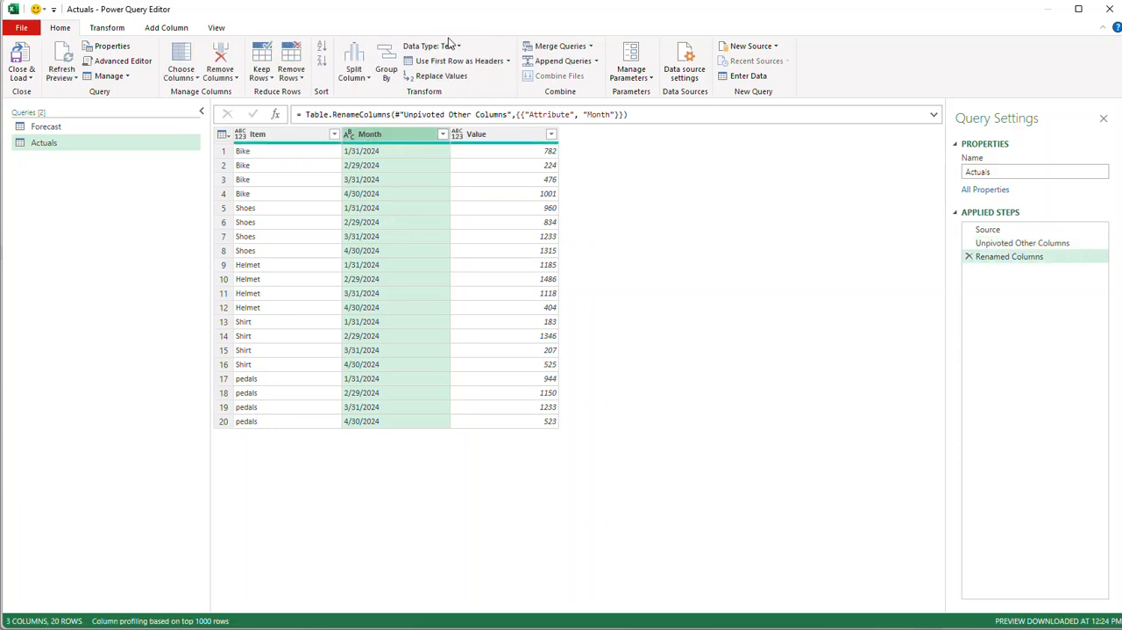
left_click(458, 46)
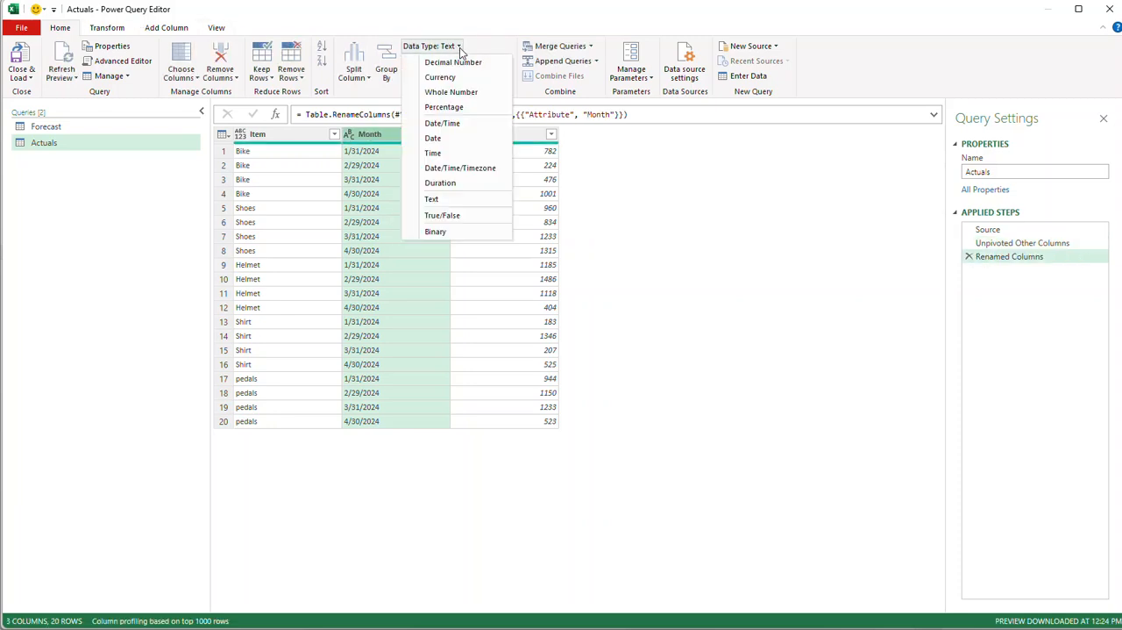
left_click(444, 139)
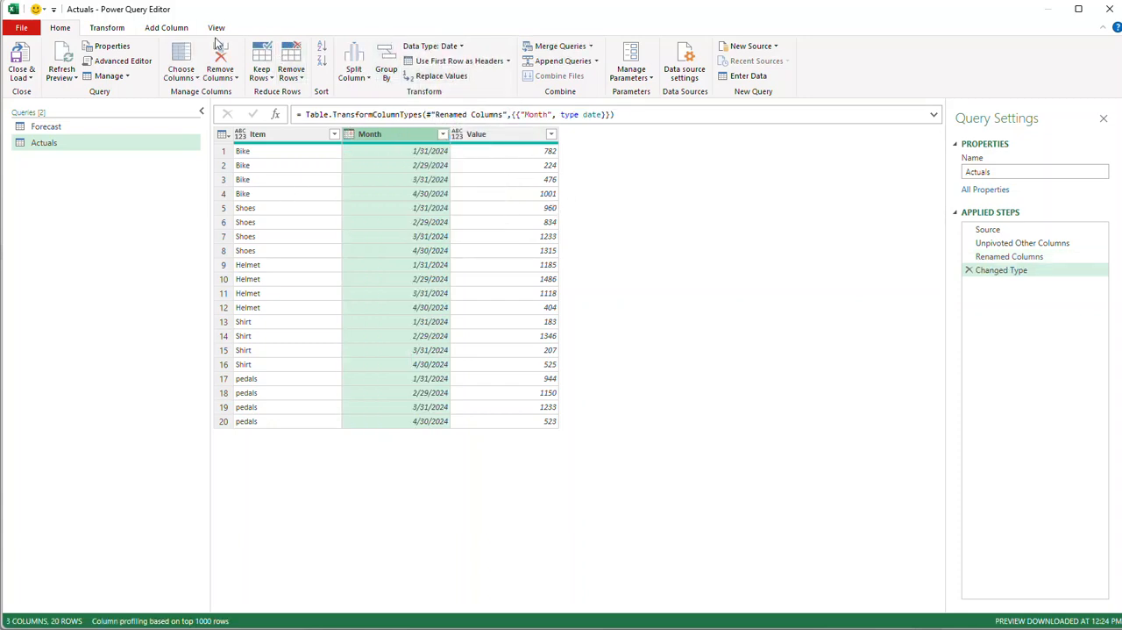
Add a column to the Actuals query that extracts the year from the Month dates.
left_click(170, 30)
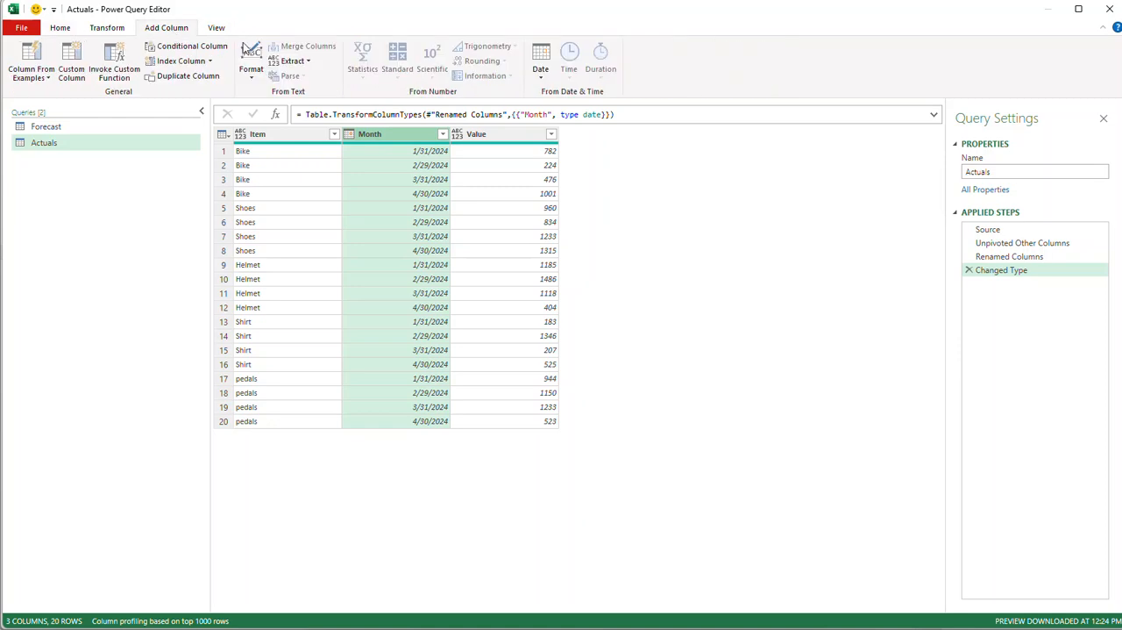
left_click(540, 70)
mouse_move(584, 139)
left_click(685, 141)
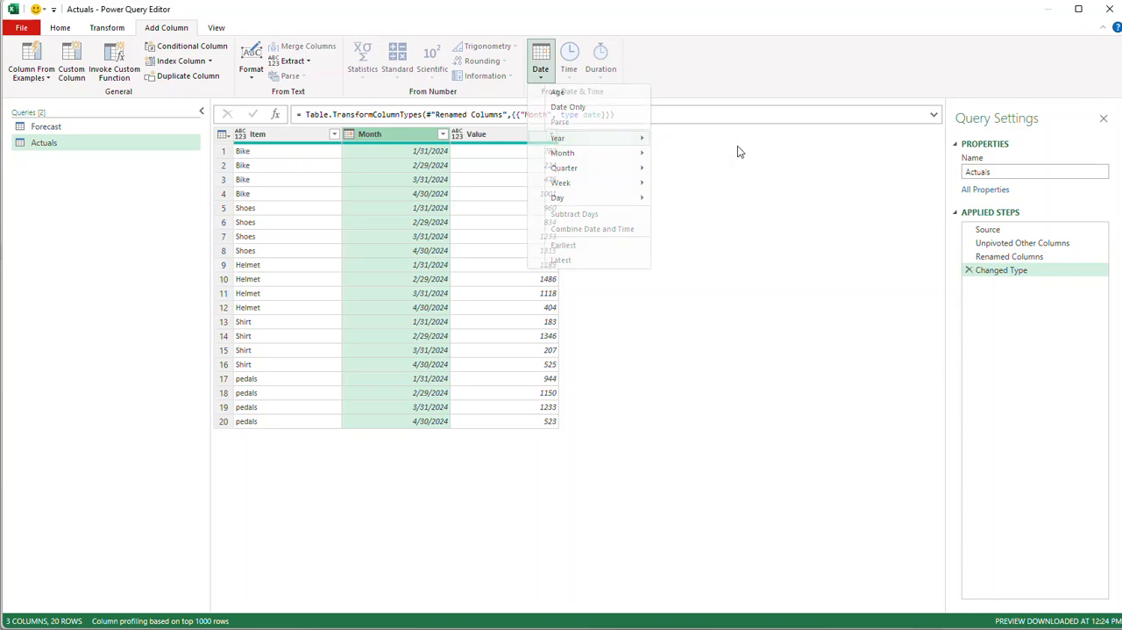
Transform the dates in the Month column of the Actuals query into the name of the month.
left_click(386, 137)
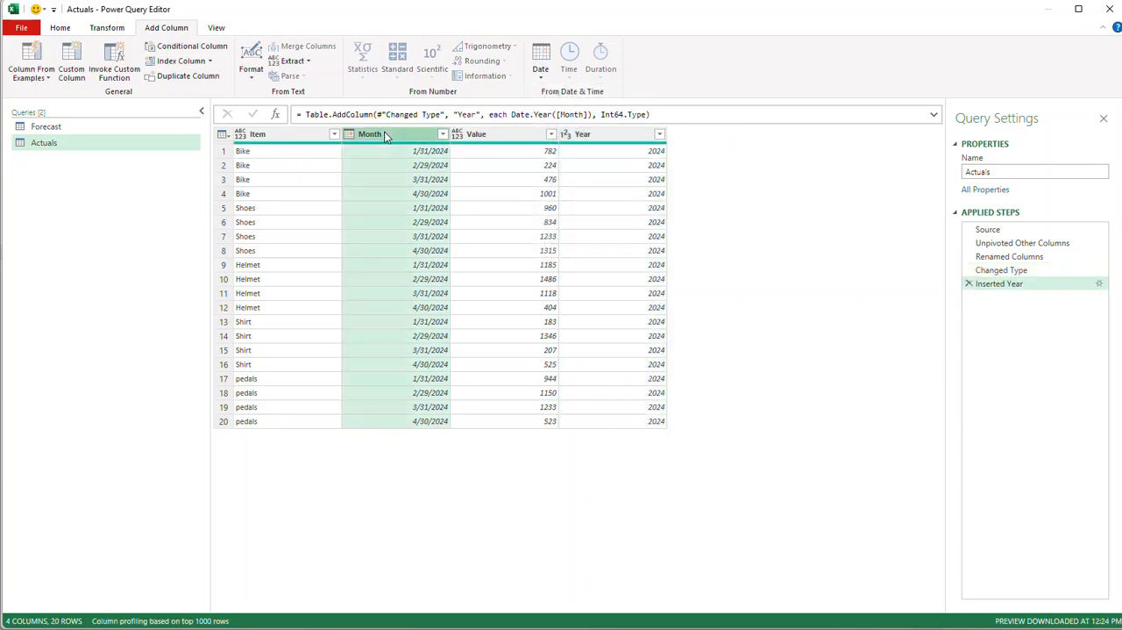
left_click(107, 28)
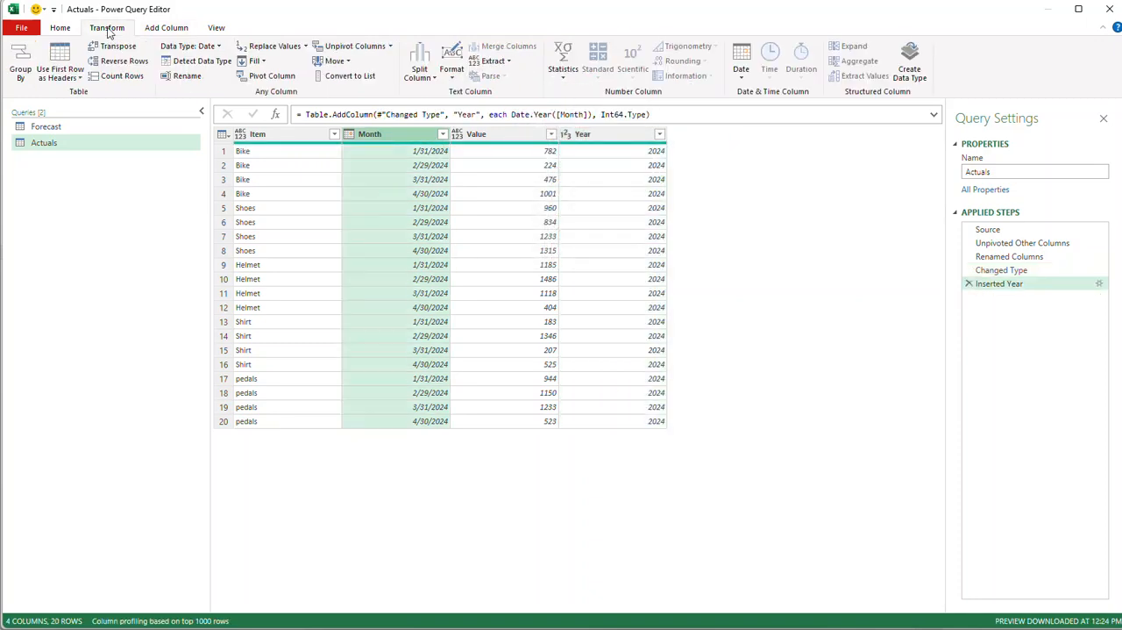
left_click(741, 67)
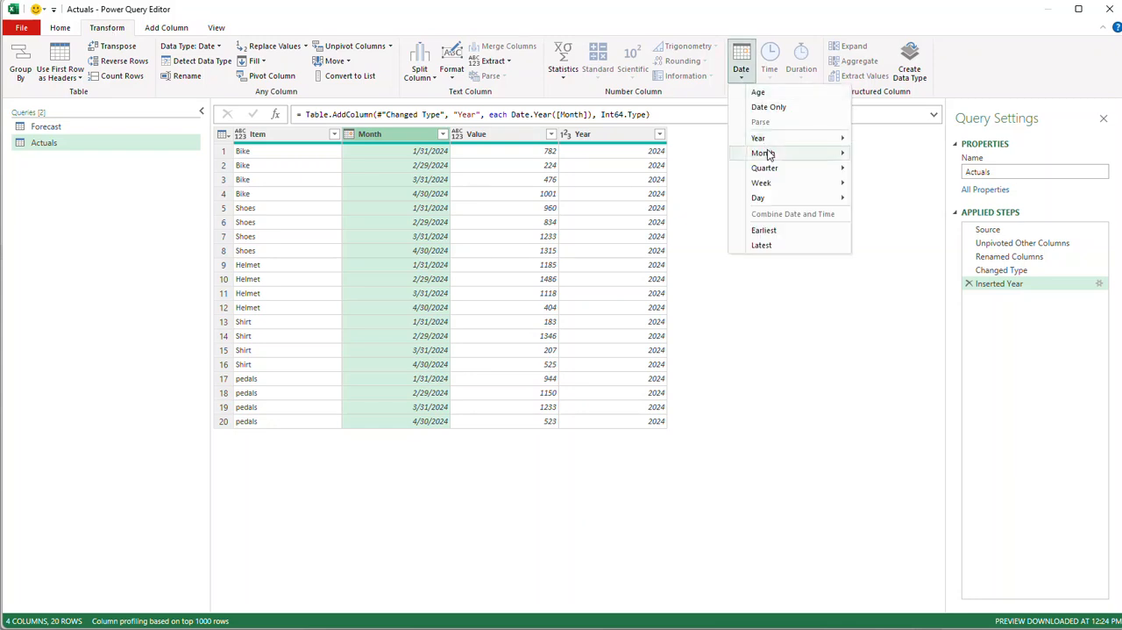
mouse_move(784, 154)
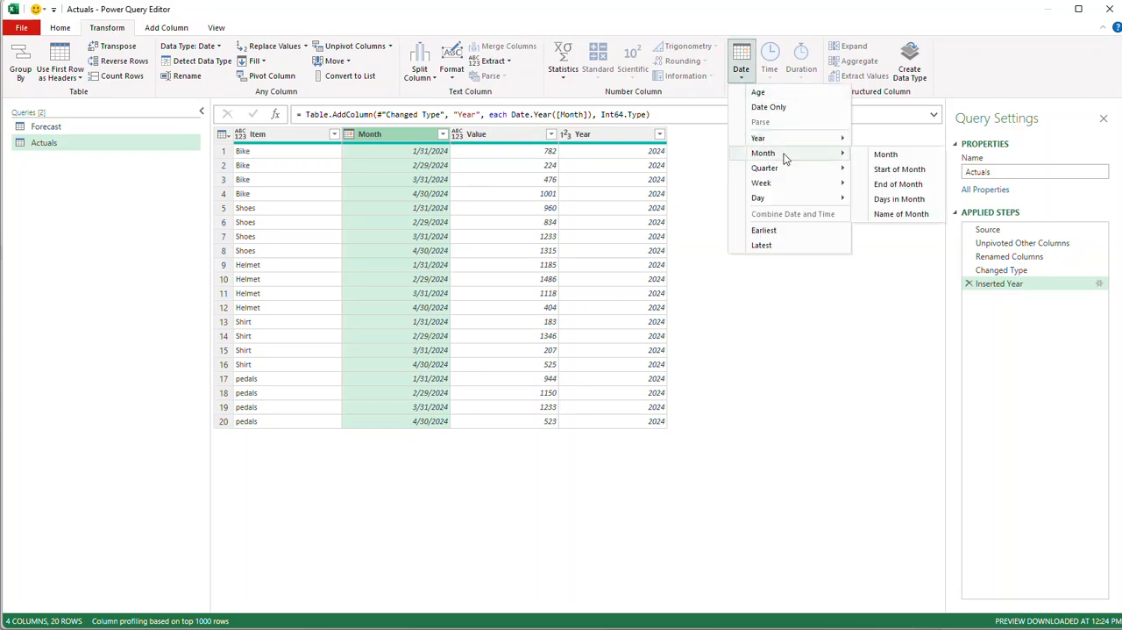
left_click(882, 214)
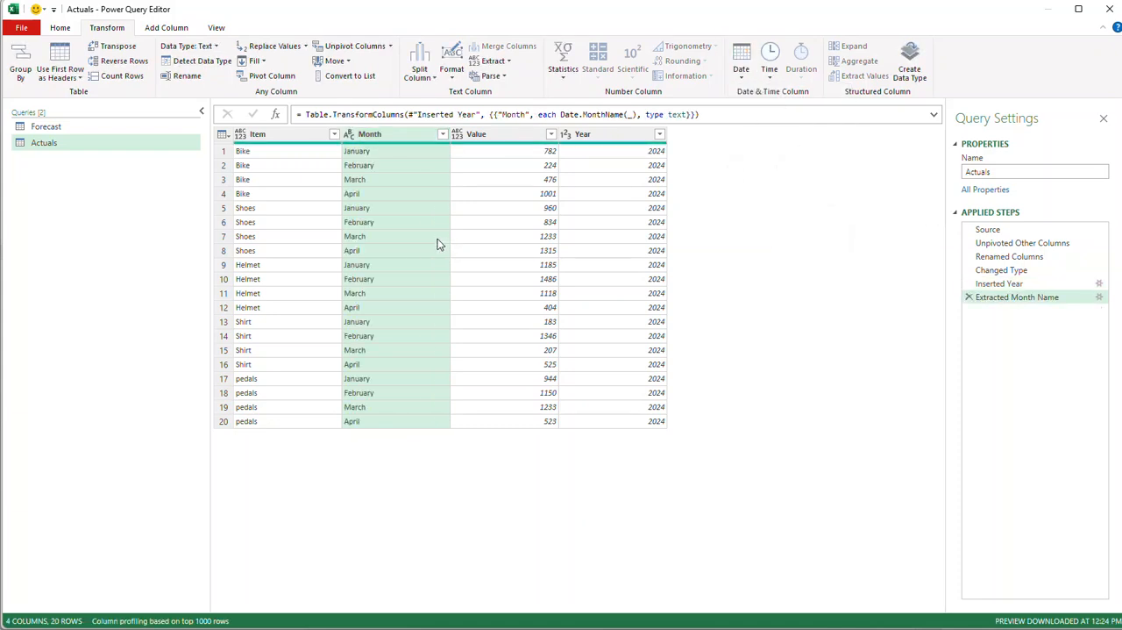
Rename the Value column of the Actuals query to Qty.
double_click(515, 136)
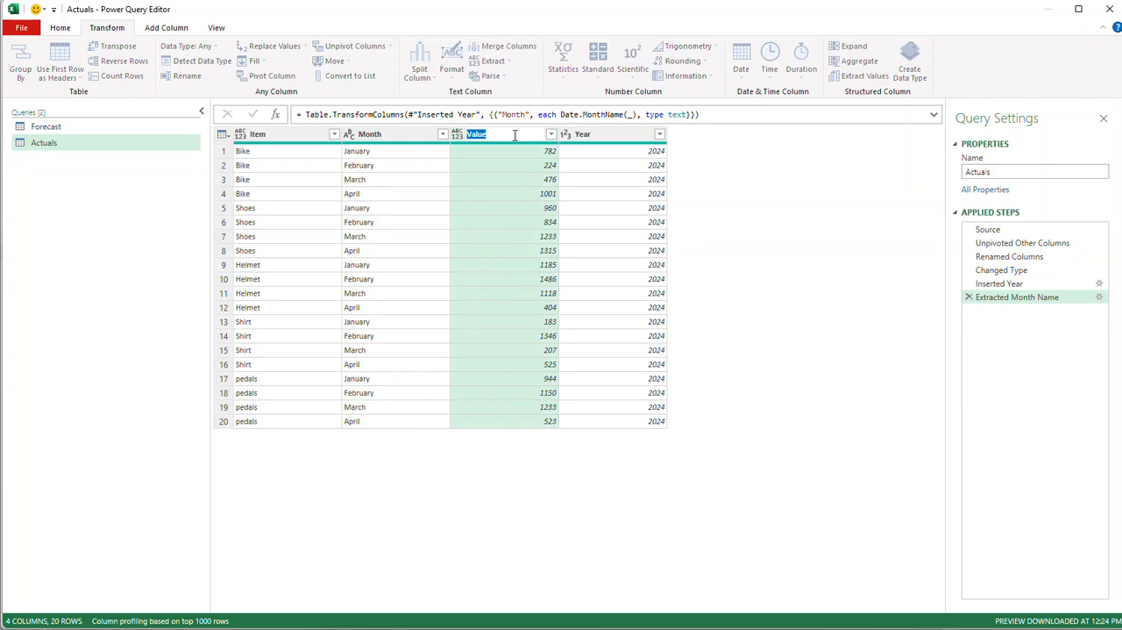
type("Qty - Actual")
Rename the Qty column of the Forecast query to Qty - Forecast.
left_click(68, 132)
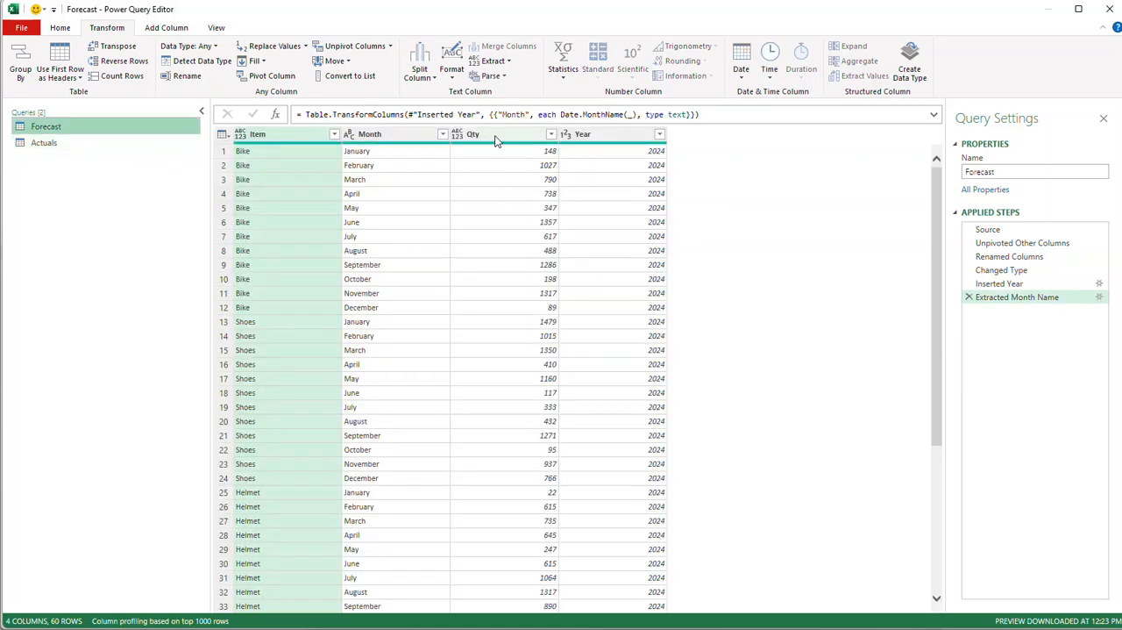
double_click(495, 135)
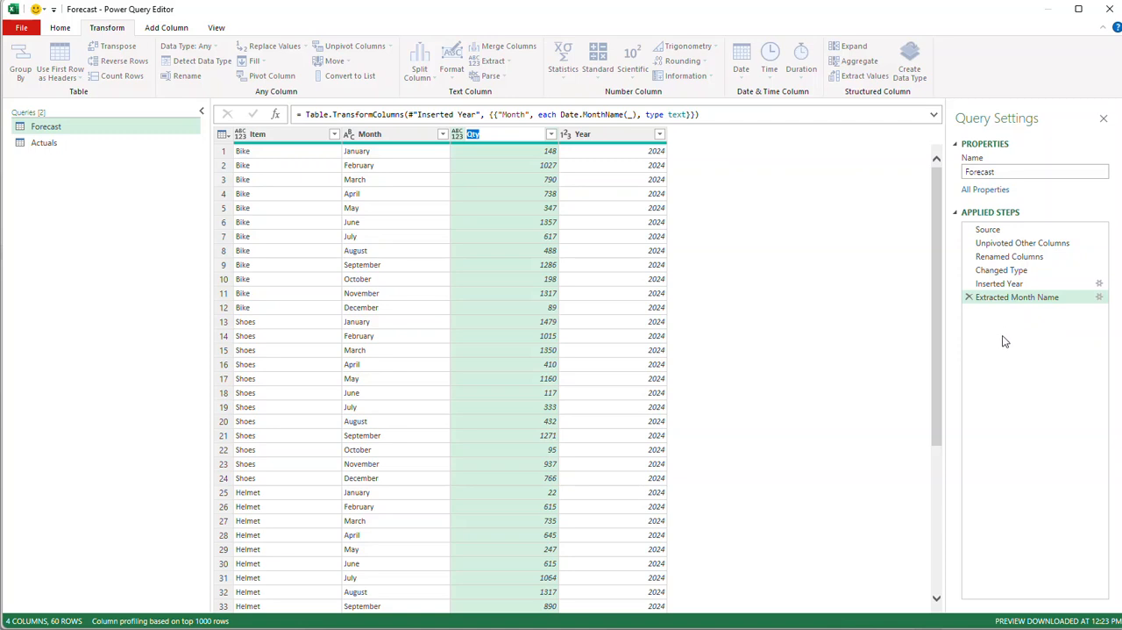
left_click(509, 223)
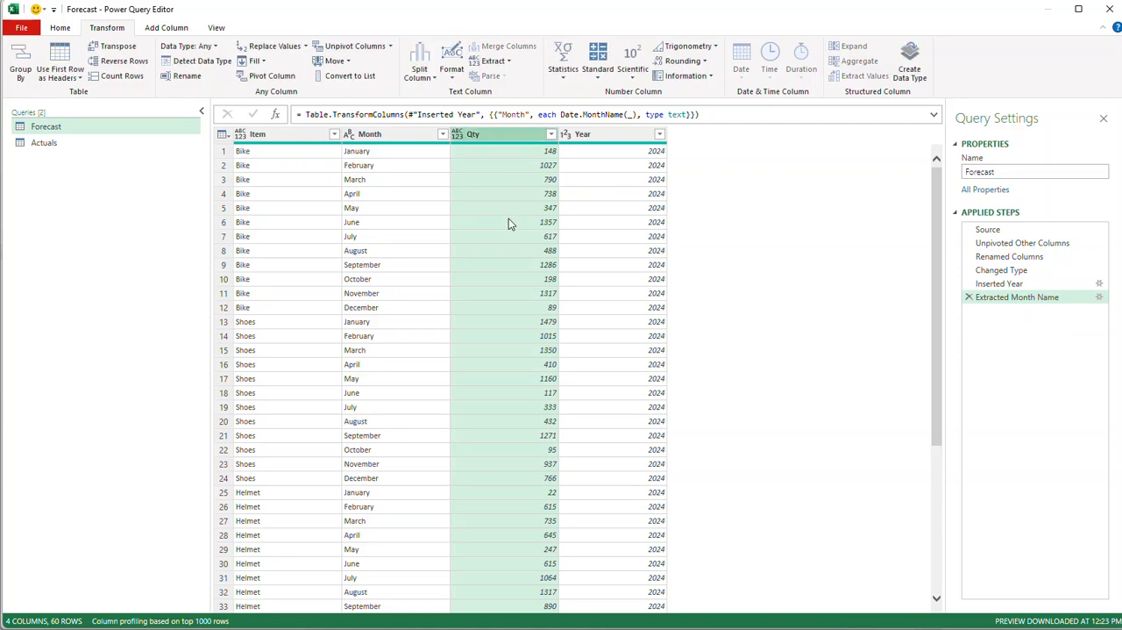
left_click(1024, 257)
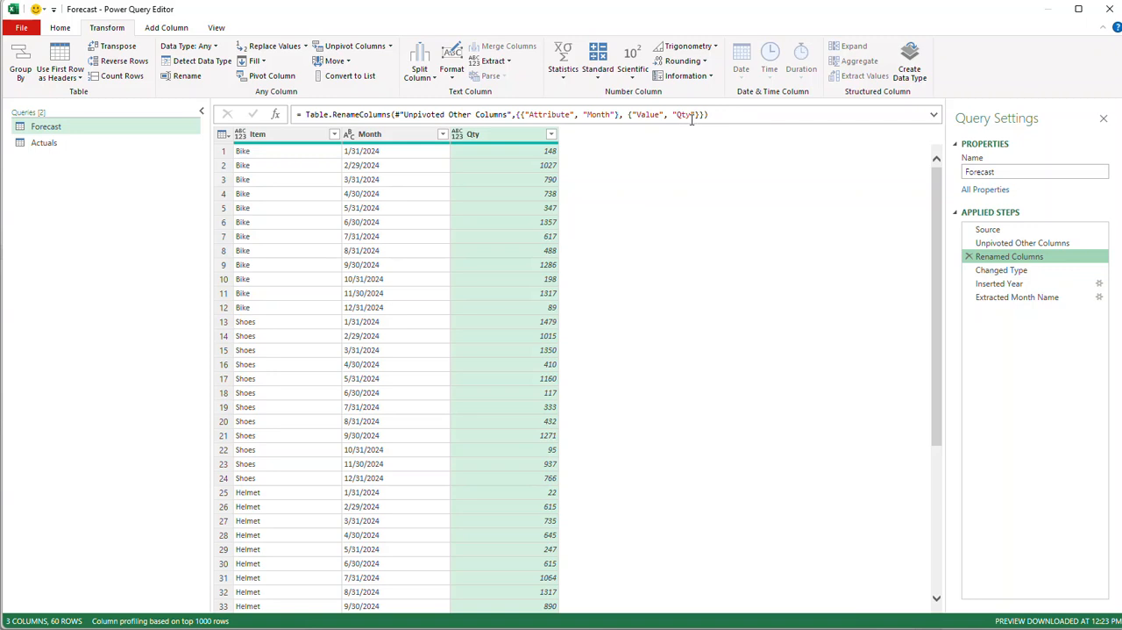
left_click(1026, 298)
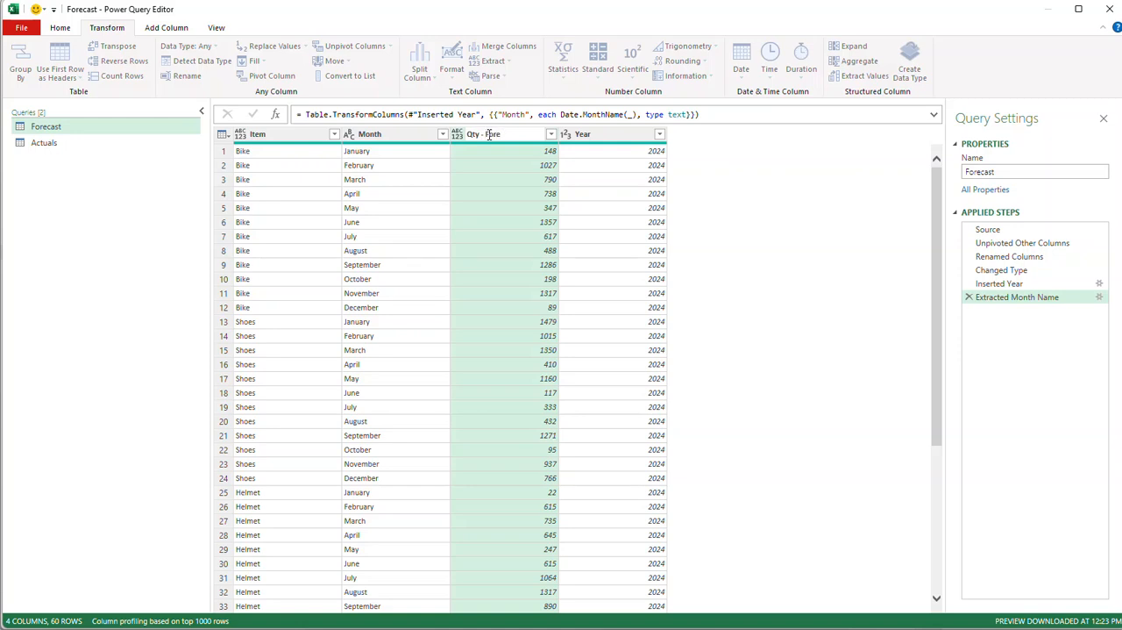
key("Return")
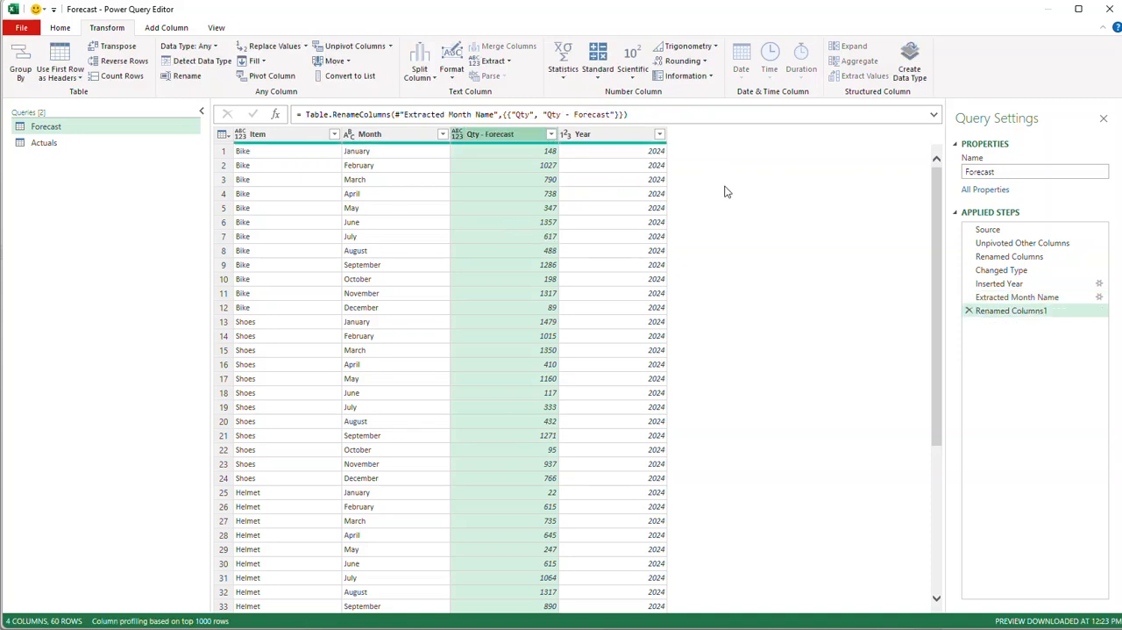
Review the Item, Month and Year columns that the Forecast and Actuals queries have in common.
left_click(381, 135)
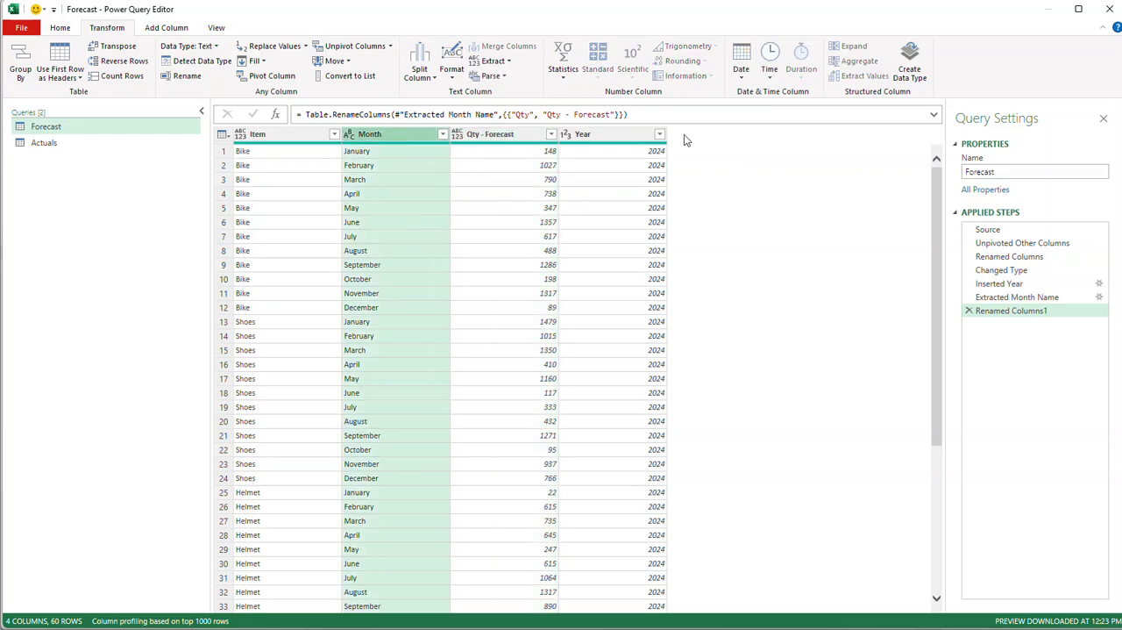
left_click(641, 136)
left_click(280, 136)
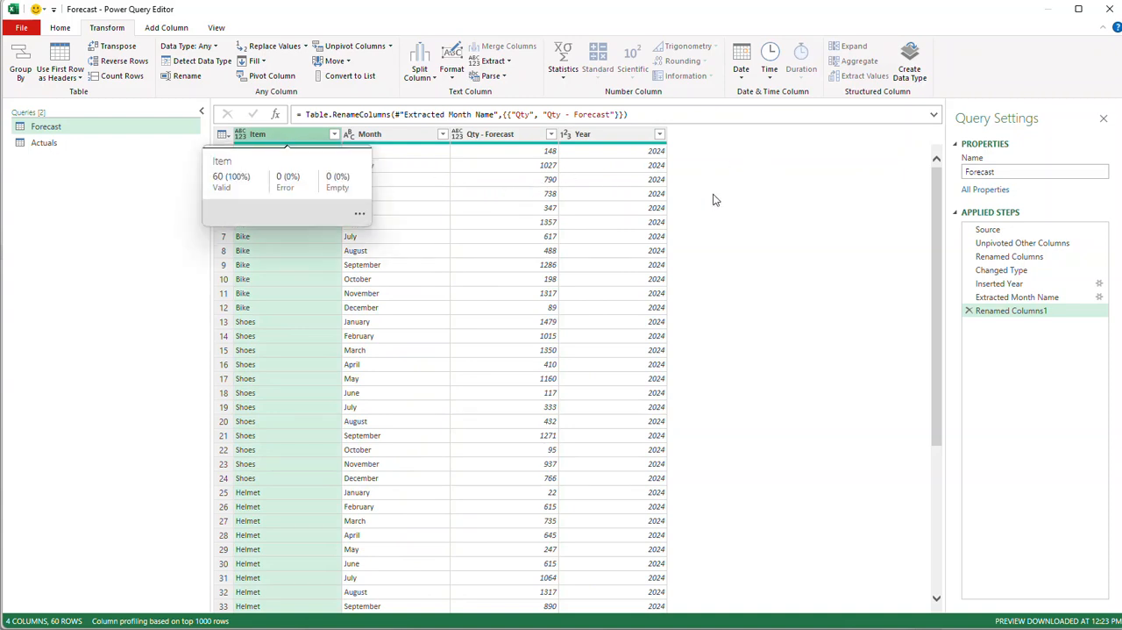
left_click(53, 146)
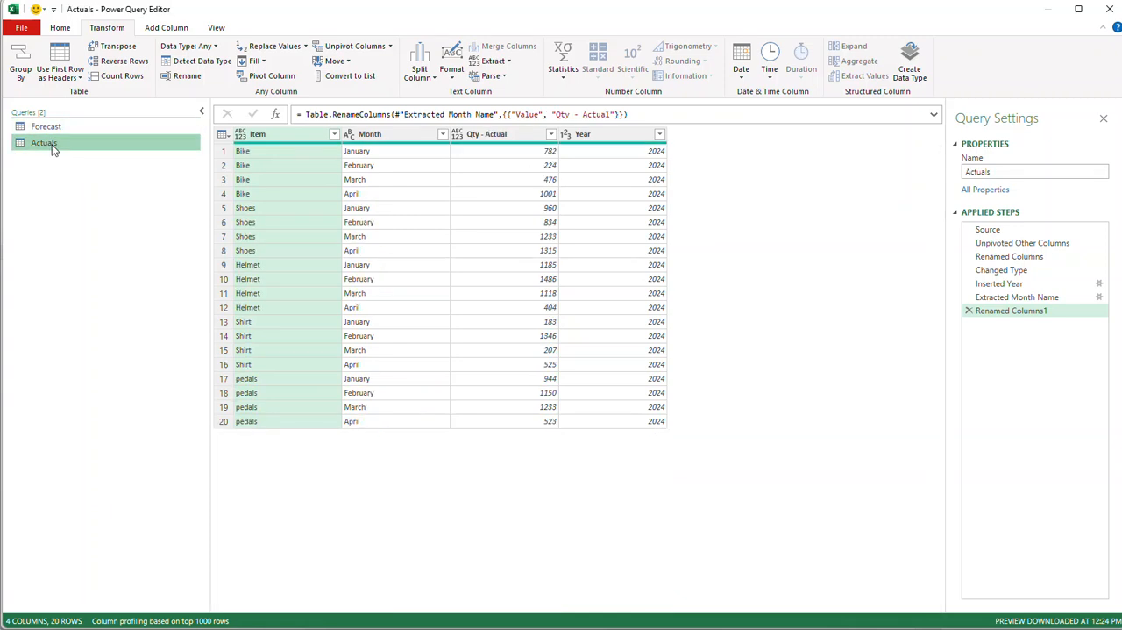
Set up a merge within the Forecast query, choosing Actuals as the second table.
left_click(55, 128)
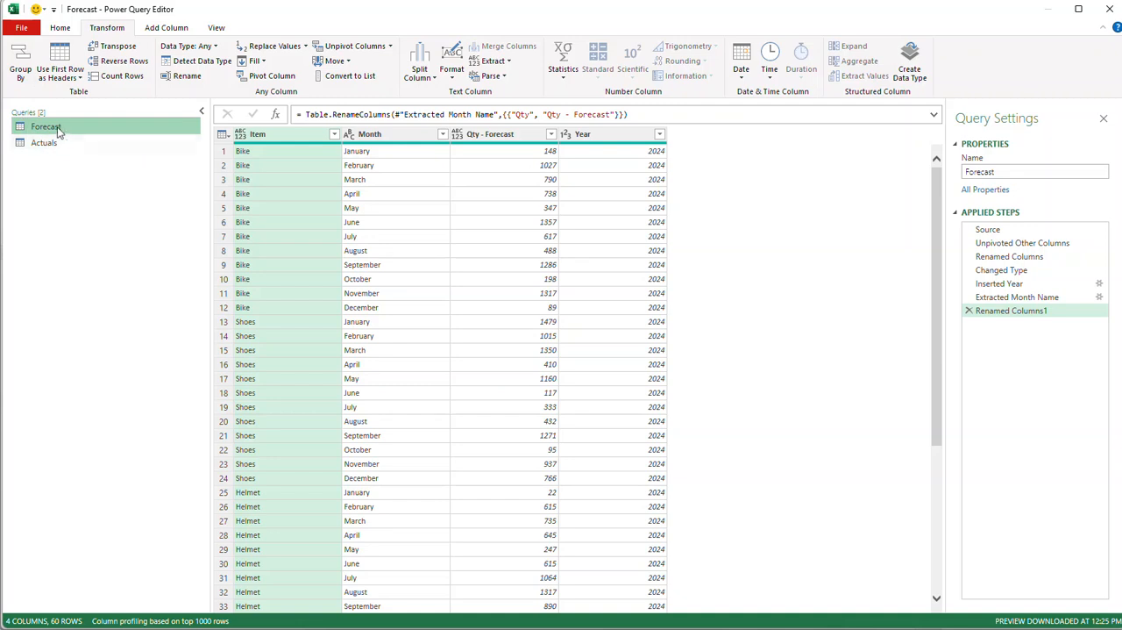
left_click(60, 27)
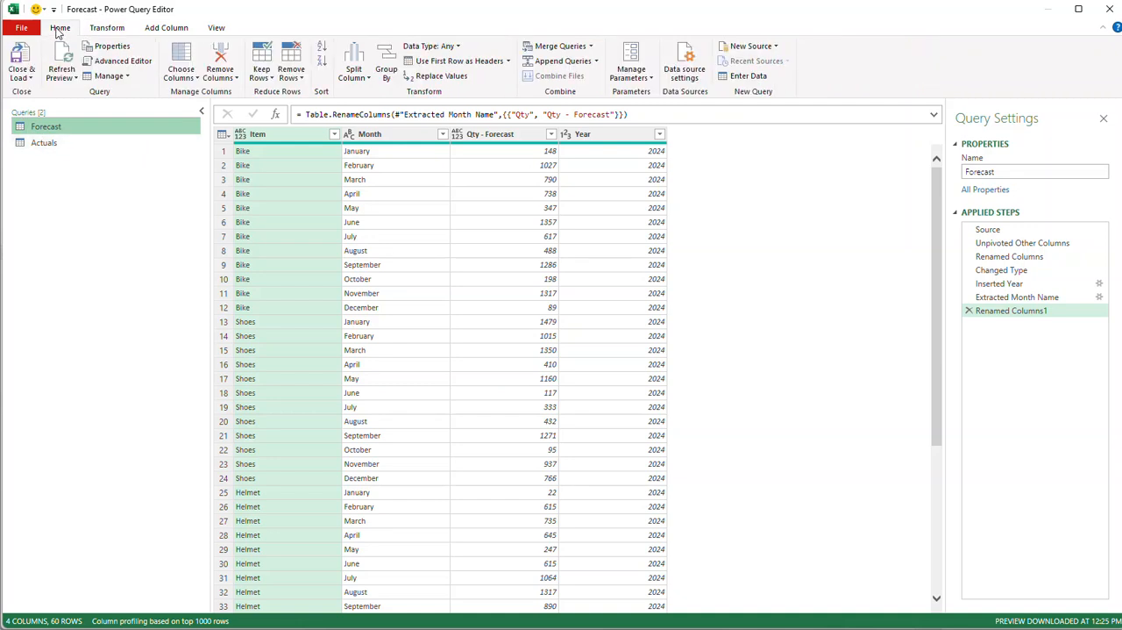
left_click(567, 51)
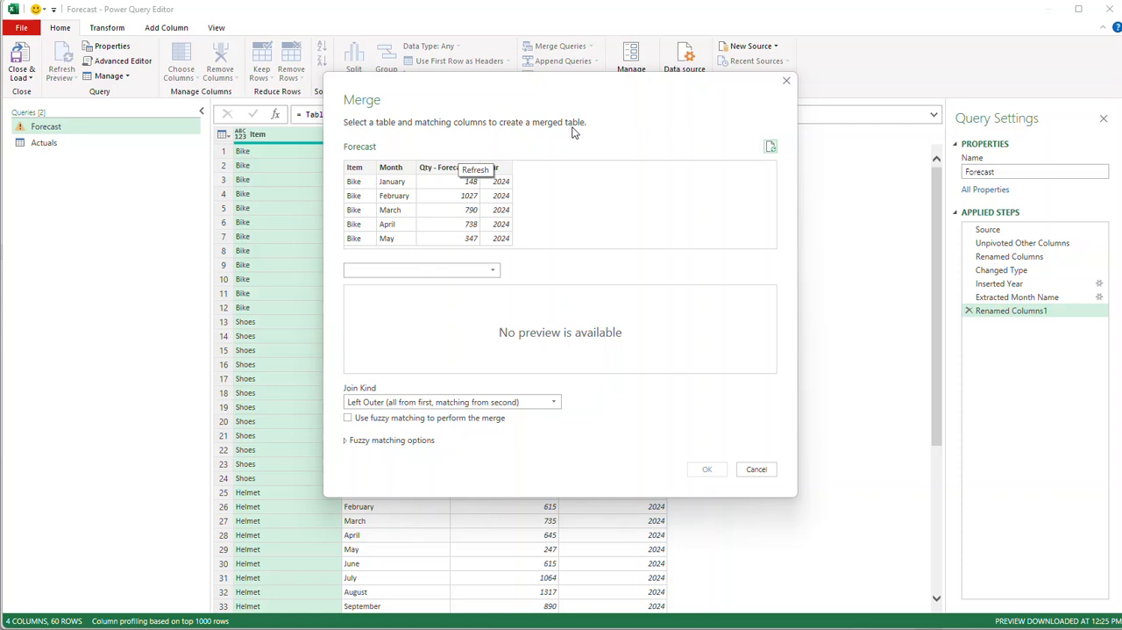
left_click(787, 80)
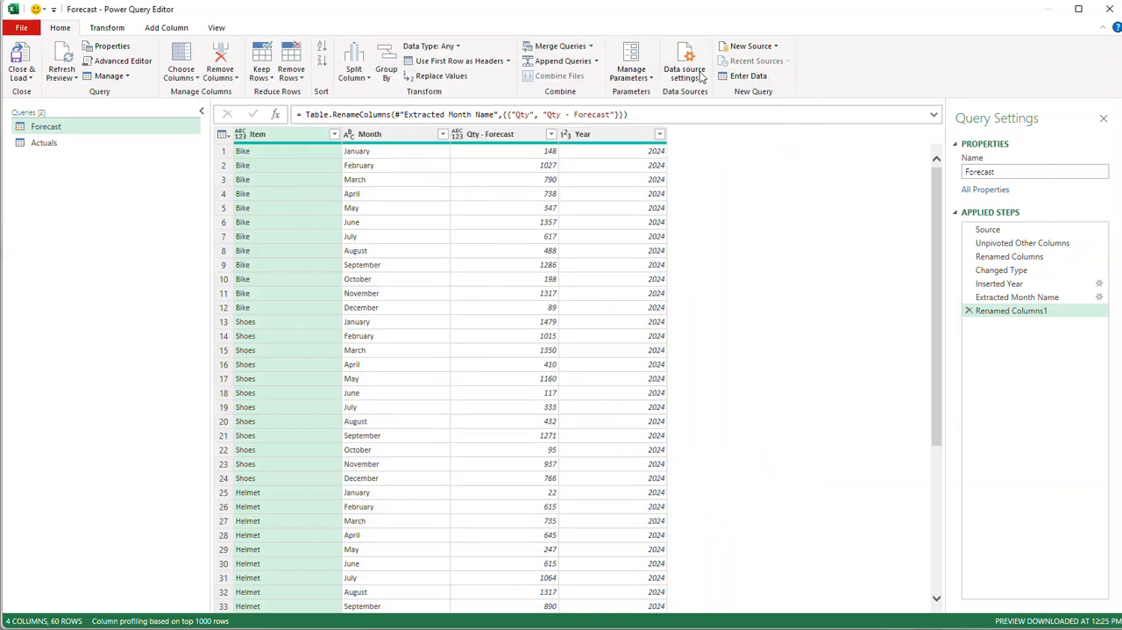
left_click(592, 48)
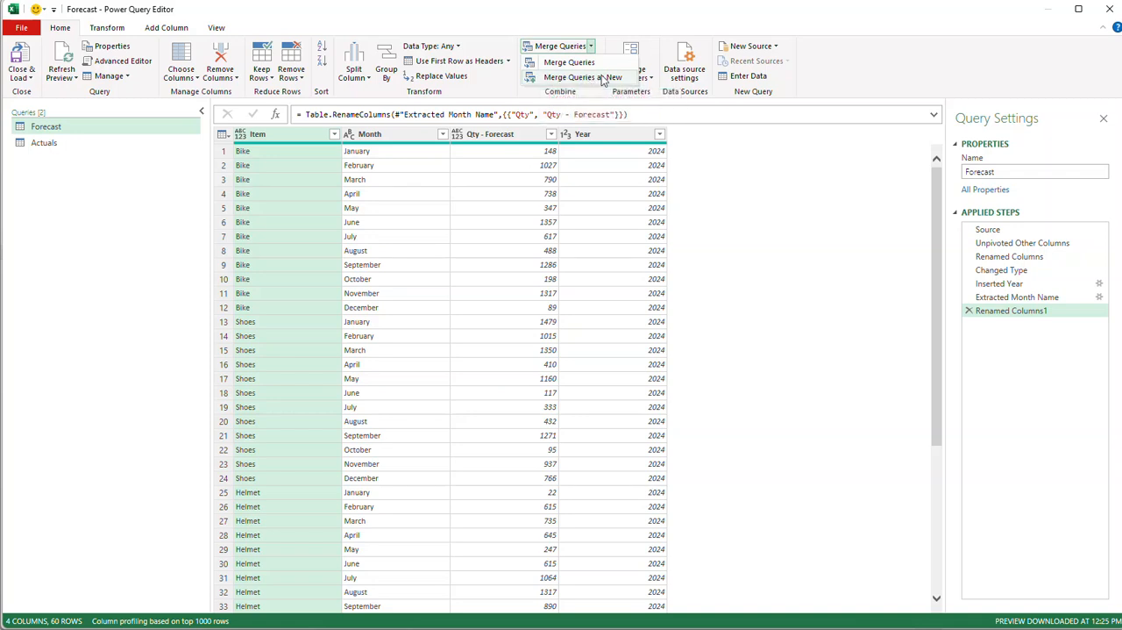
left_click(579, 64)
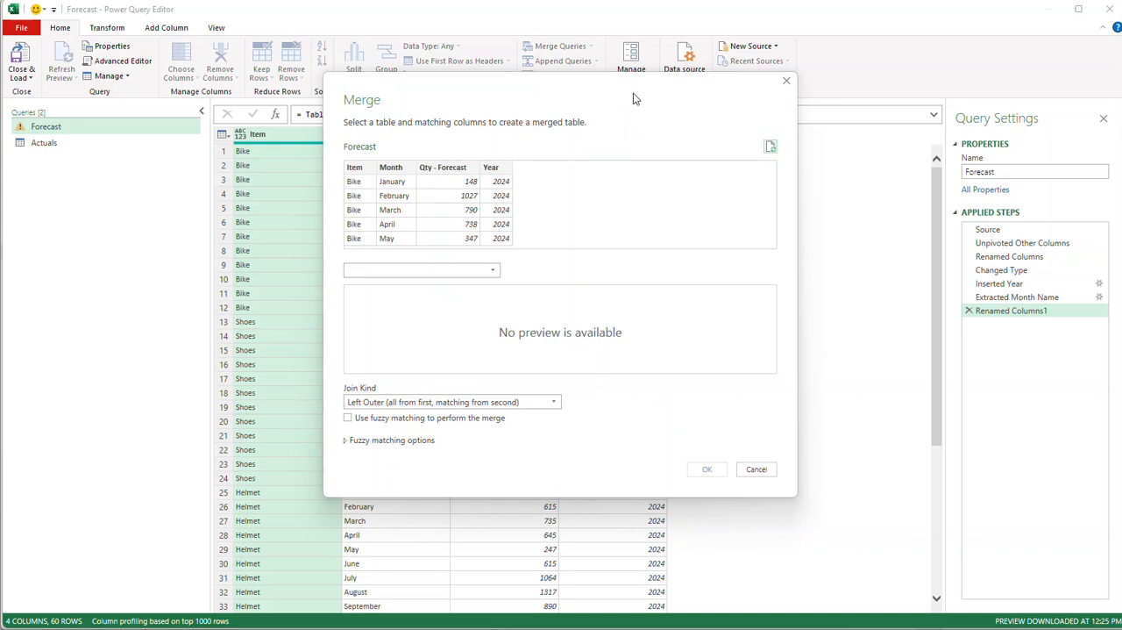
left_click(488, 273)
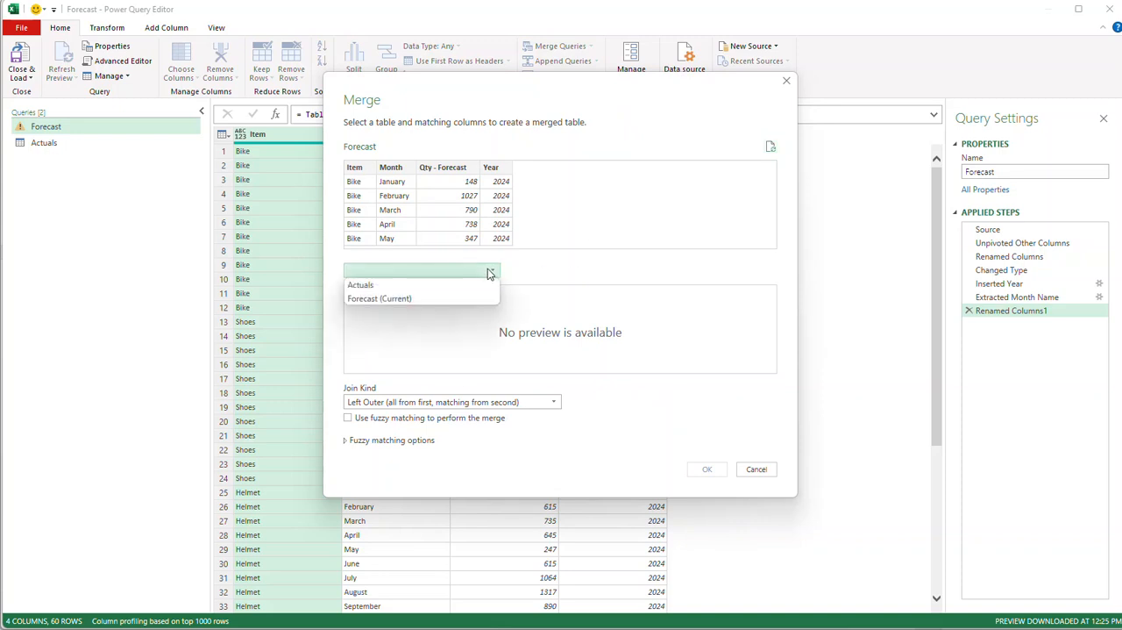
left_click(435, 288)
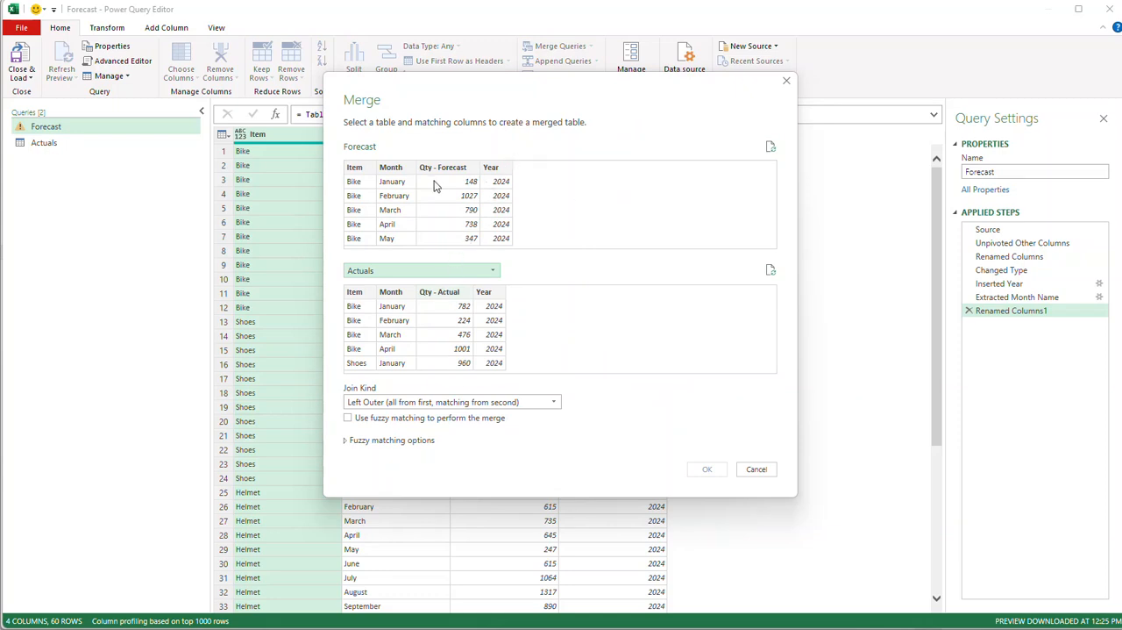
Match the Forecast and Actuals tables on Item, Month and Year, and merge them with a Left Outer join.
left_click(355, 168)
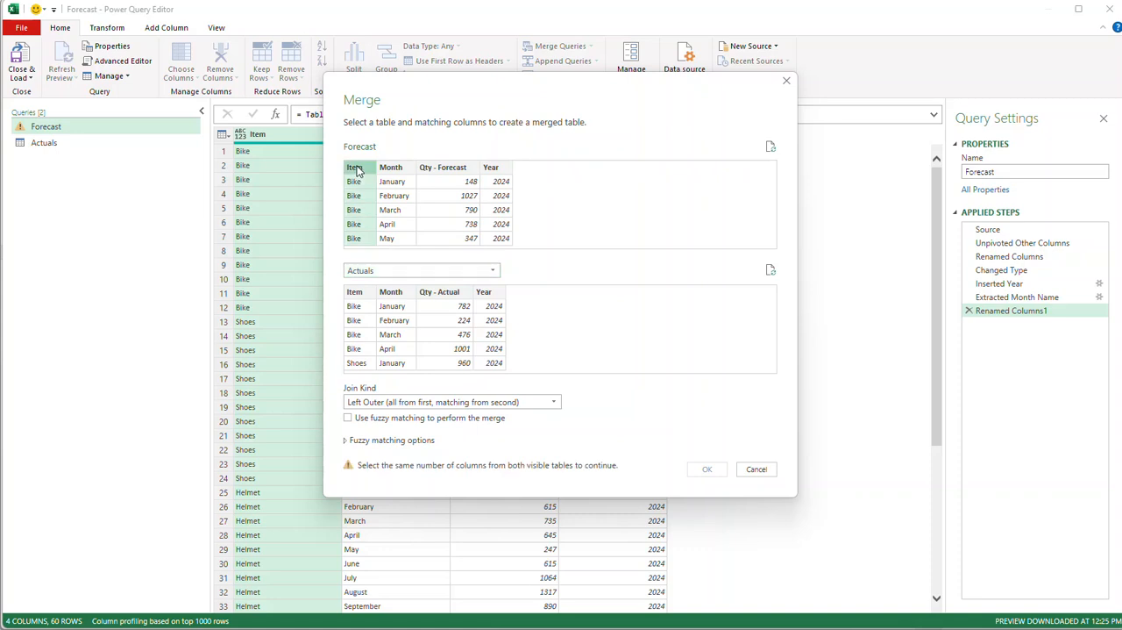
left_click(358, 292)
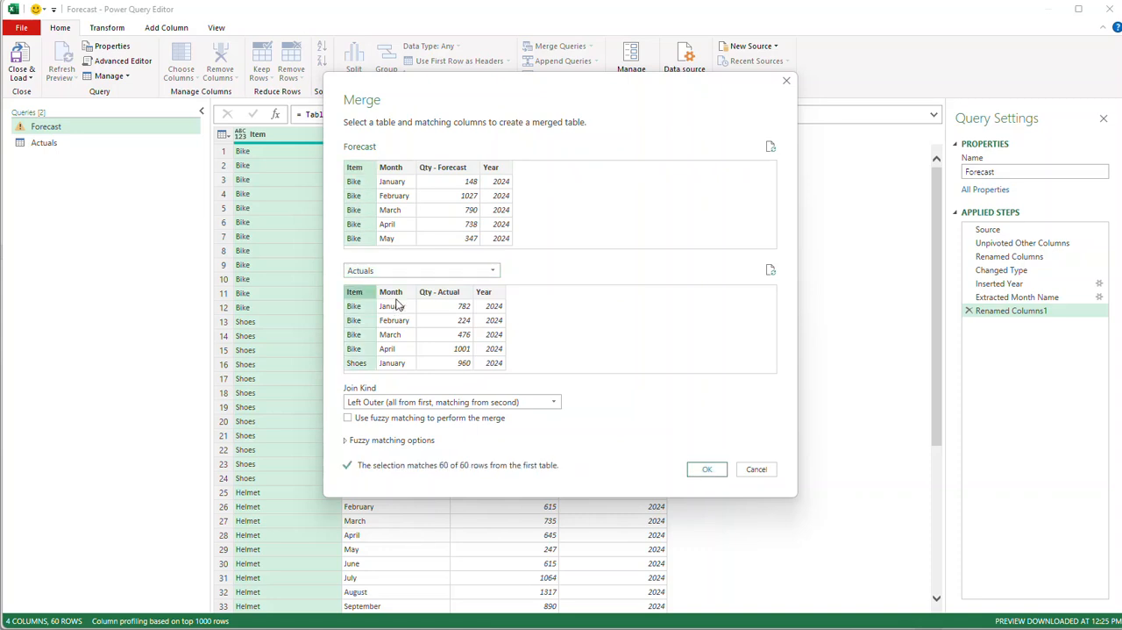
left_click(395, 168, "ctrl")
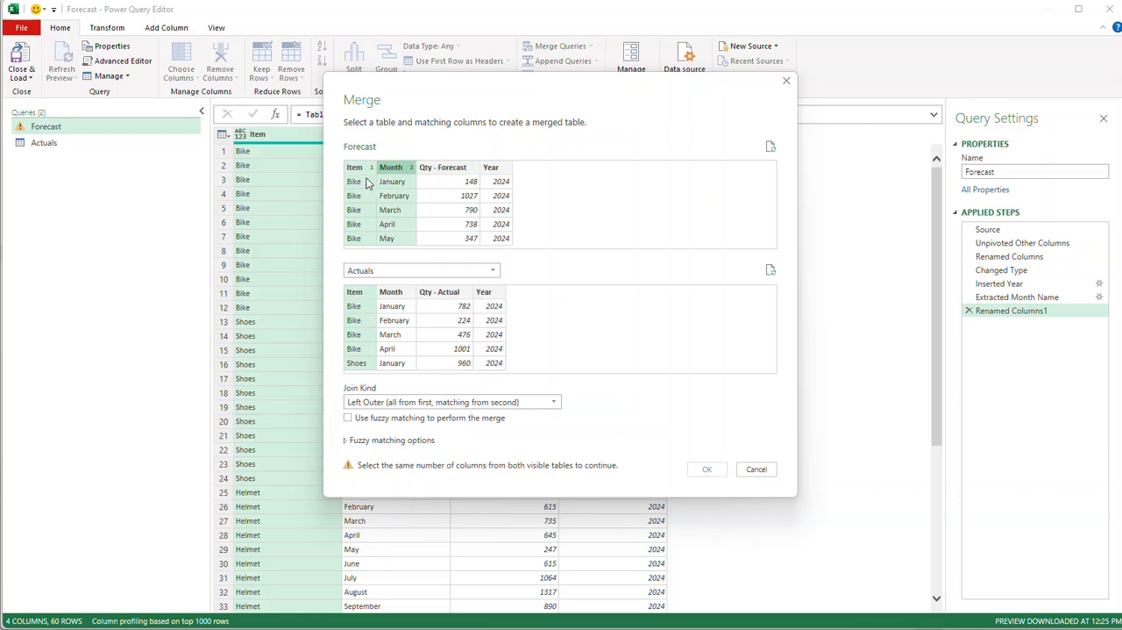
left_click(394, 293, "ctrl")
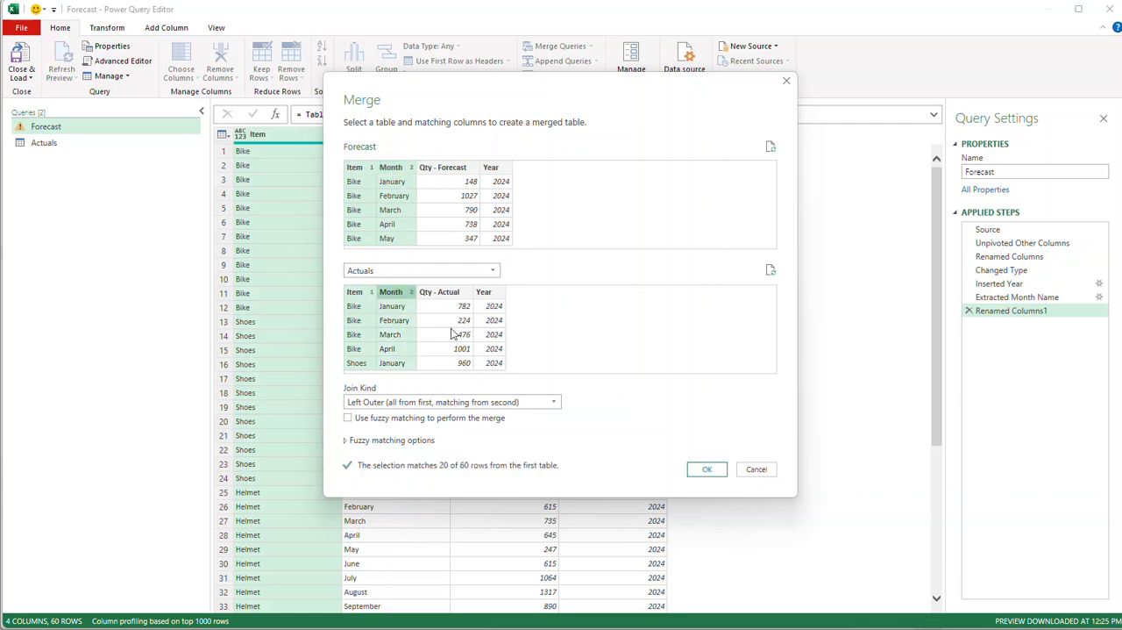
left_click(505, 170, "ctrl")
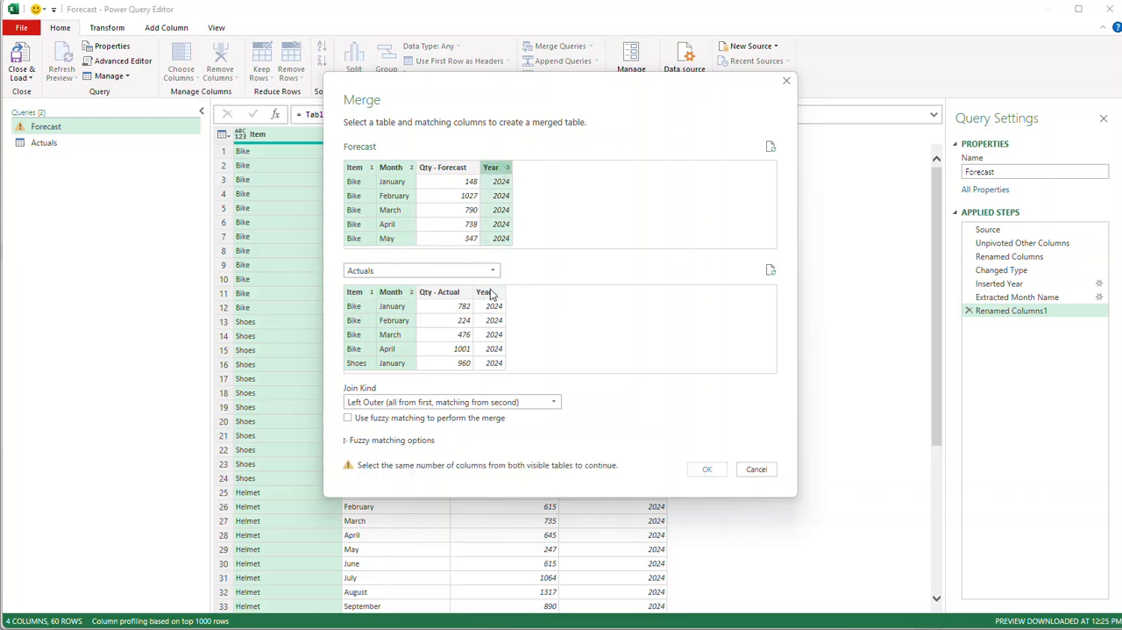
left_click(496, 293, "ctrl")
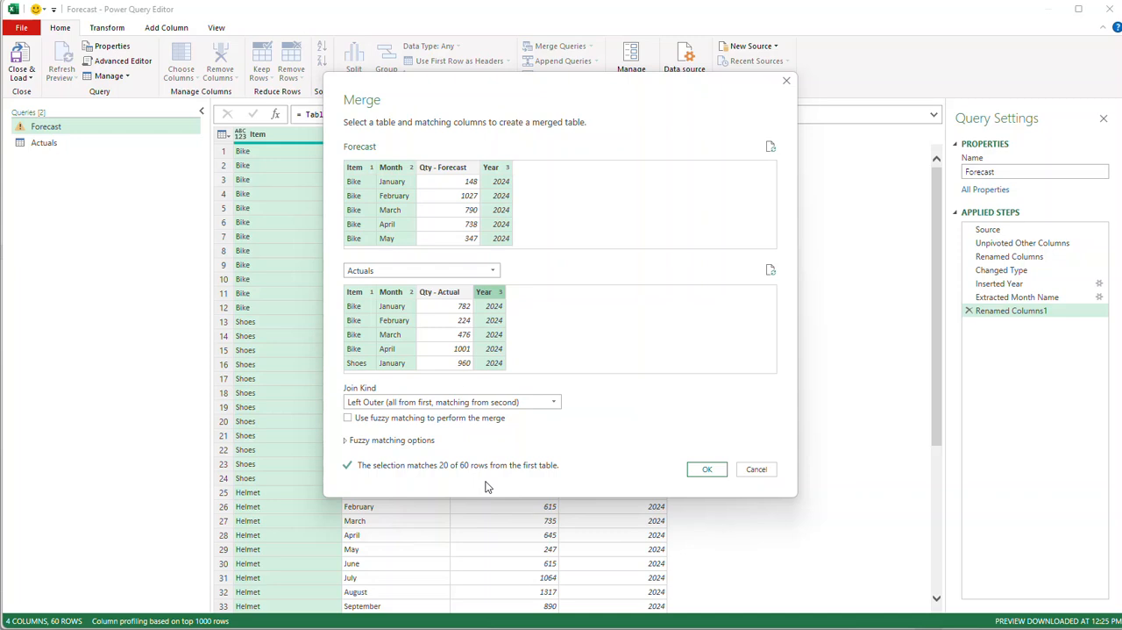
left_click(707, 470)
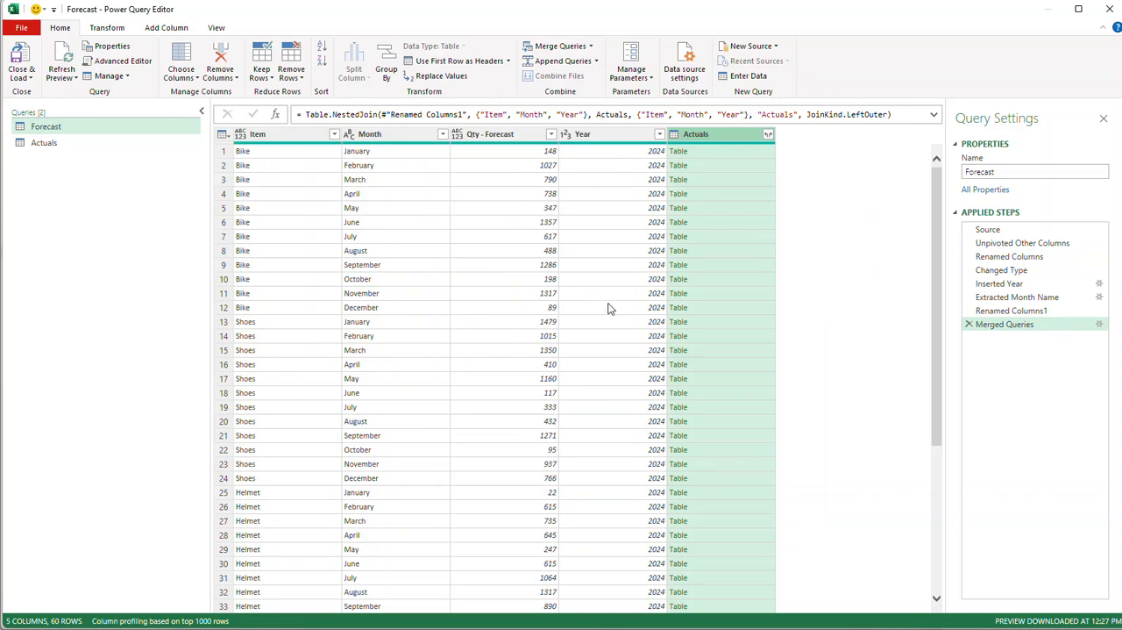
Expand the merged Actuals column to only Qty - Actual, without using the original column name as prefix.
left_click(768, 134)
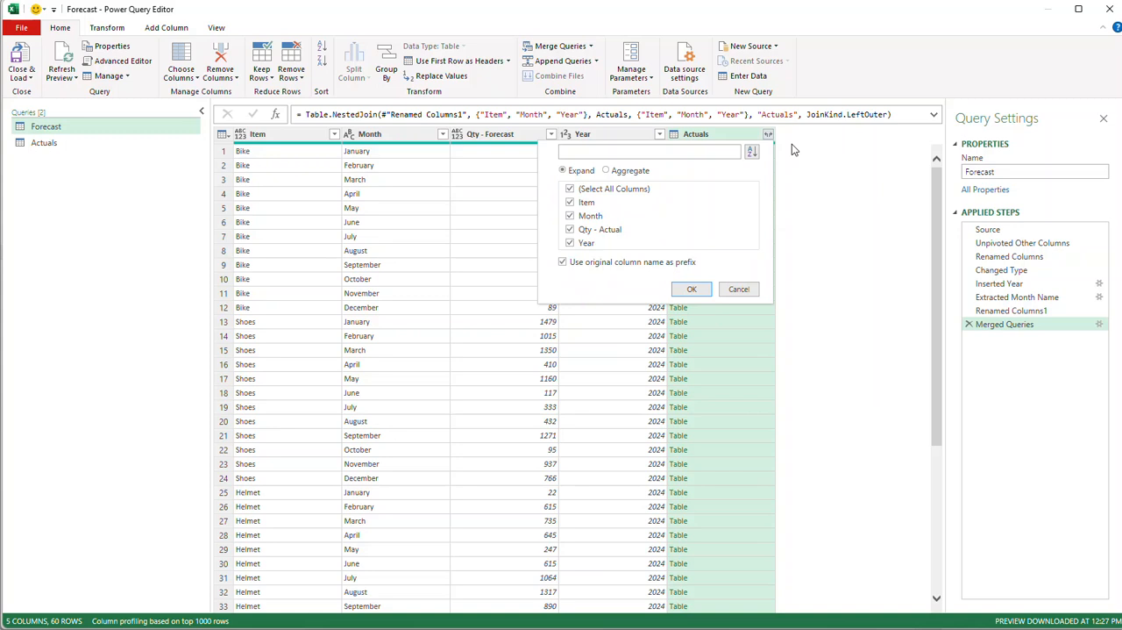
left_click(571, 189)
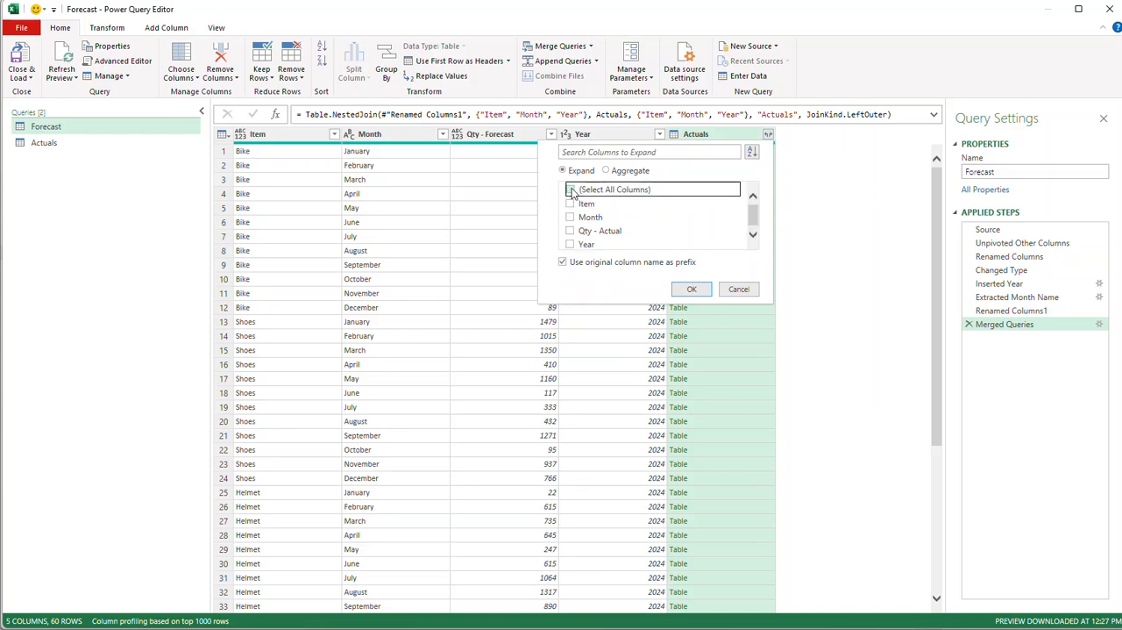
left_click(571, 231)
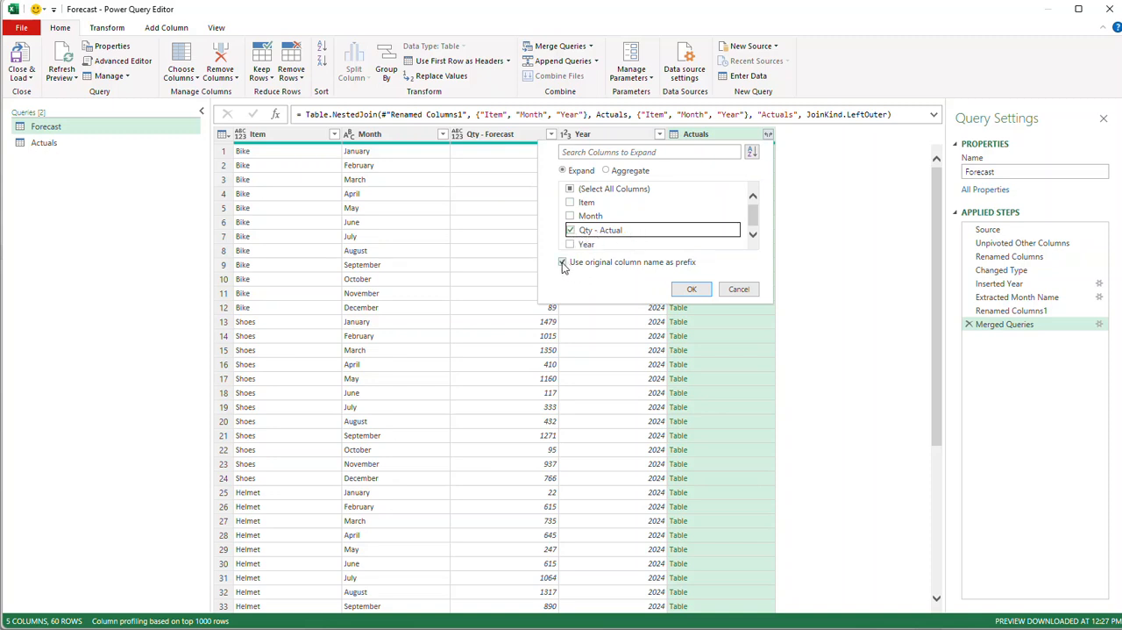
left_click(563, 263)
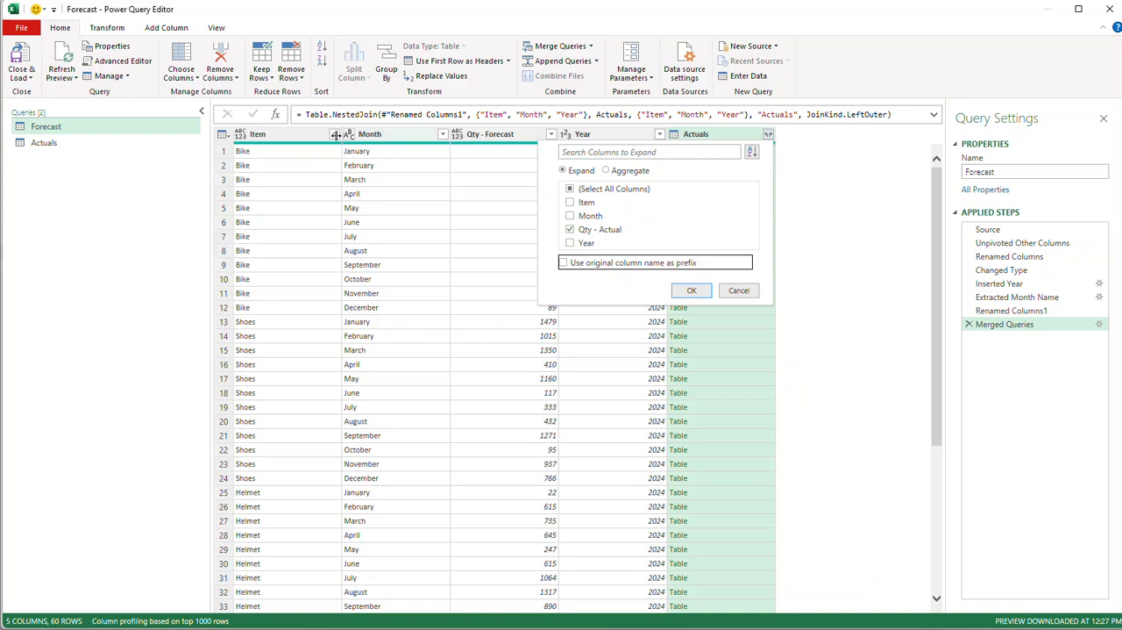
left_click(692, 293)
left_click(691, 291)
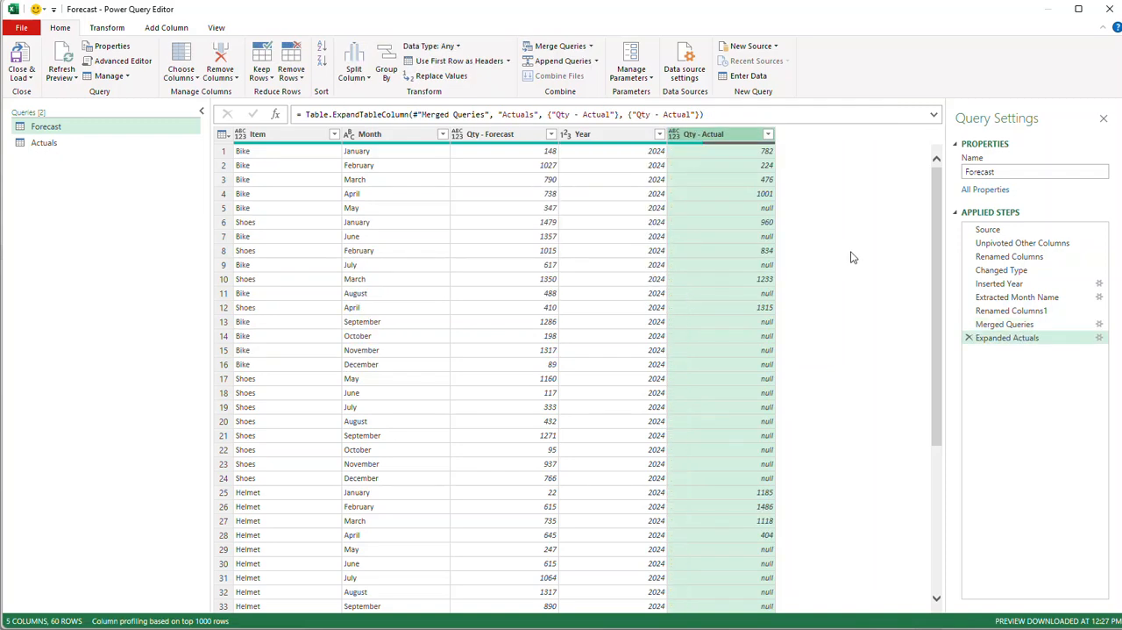
Examine the quantity, Item, Month and Year columns of the merged Forecast query.
left_click(515, 137)
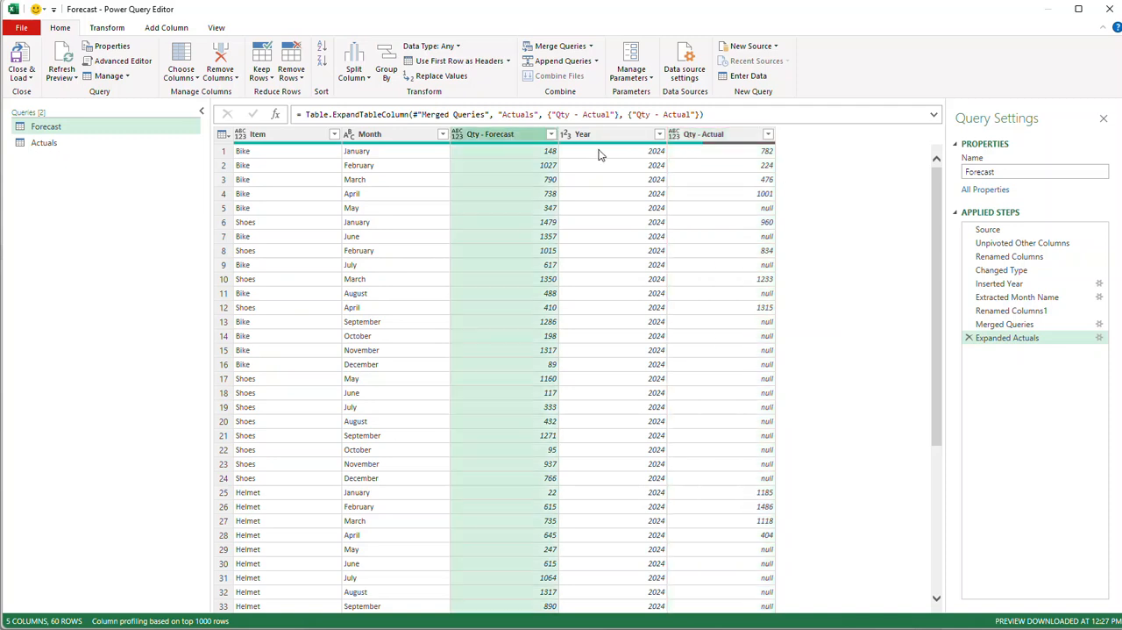
left_click(715, 140)
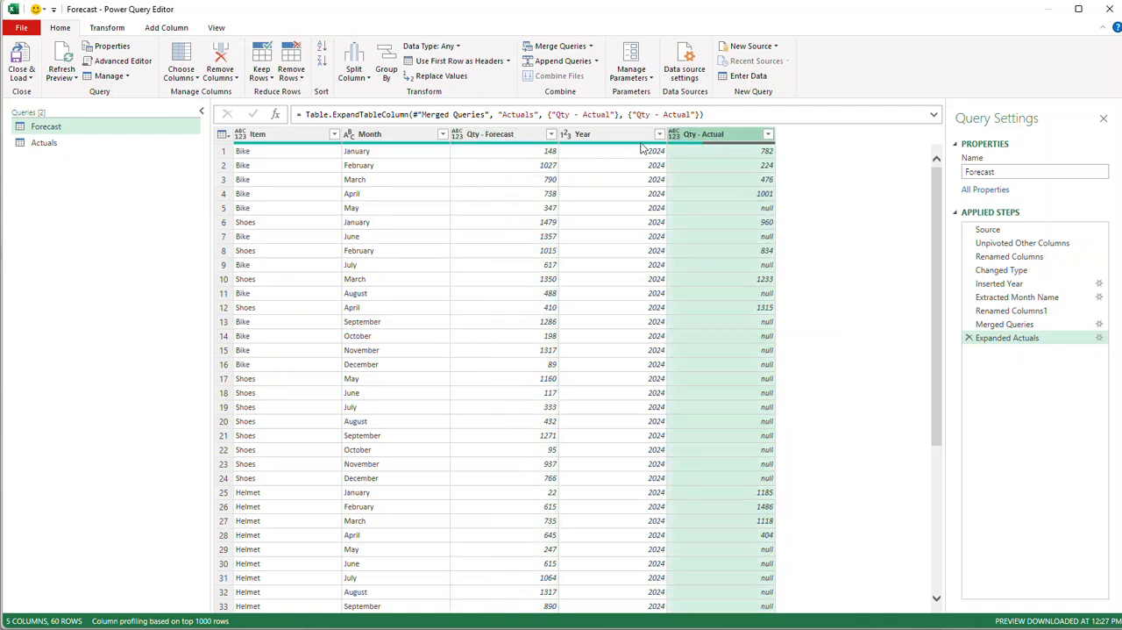
left_click(273, 134)
left_click(404, 133)
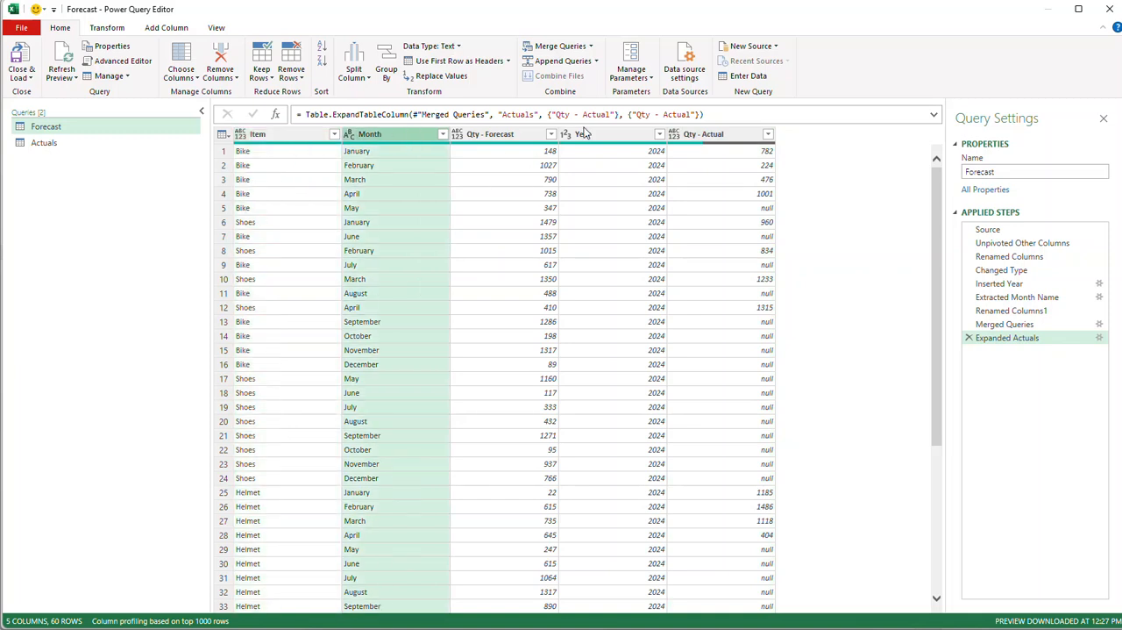
left_click(599, 138)
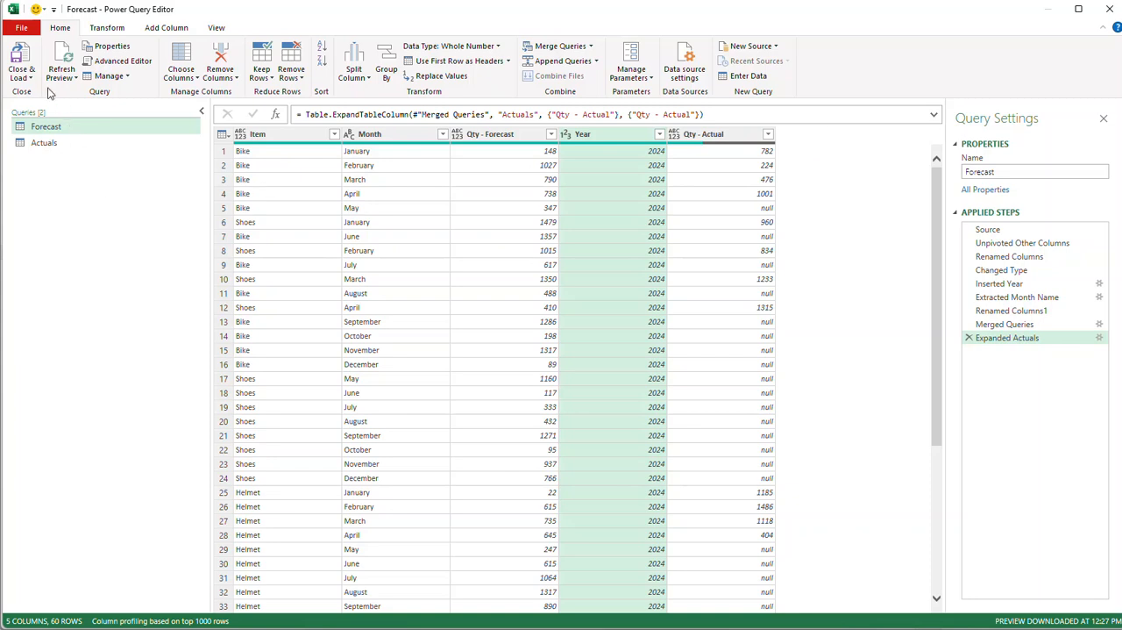
Close the Power Query Editor and load the Forecast and Actuals queries to the workbook as connection only.
left_click(21, 75)
left_click(46, 109)
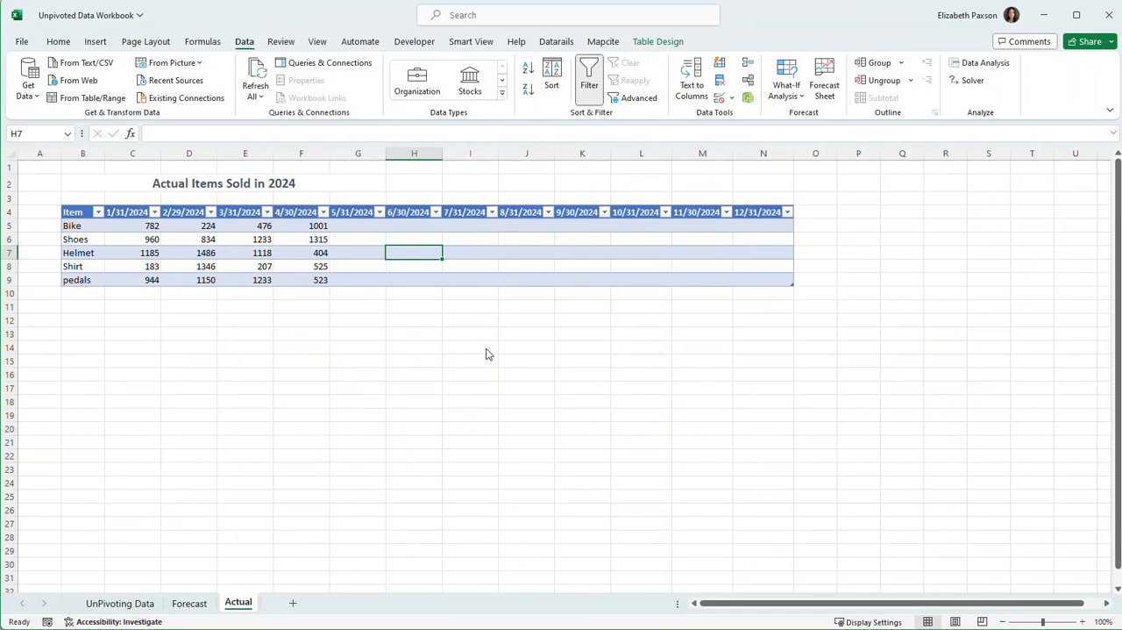
left_click(586, 307)
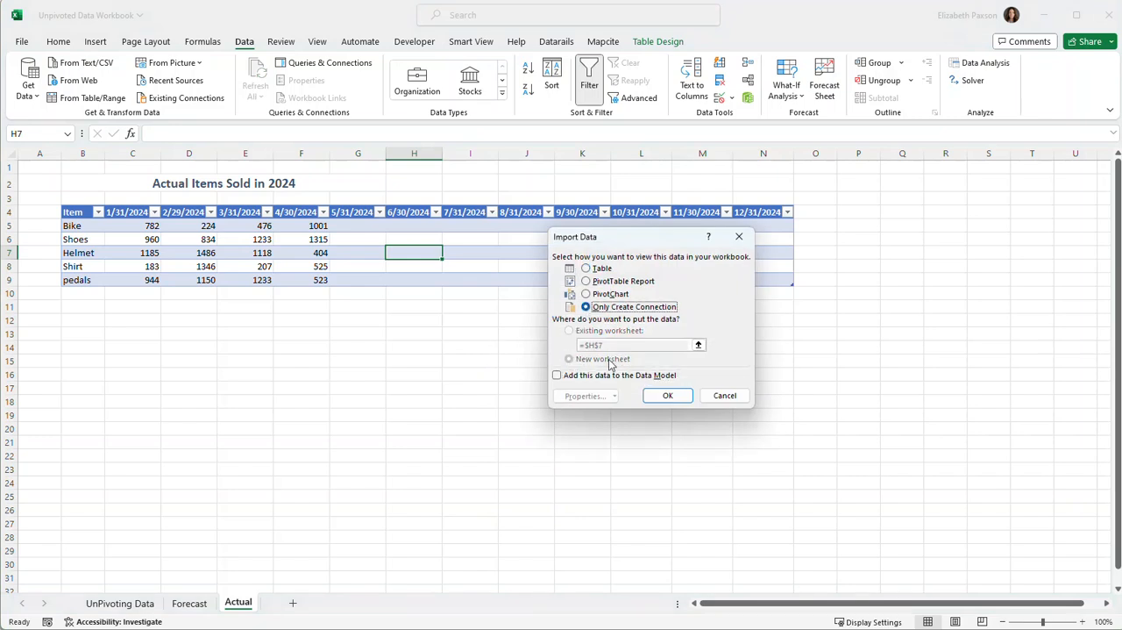
left_click(668, 395)
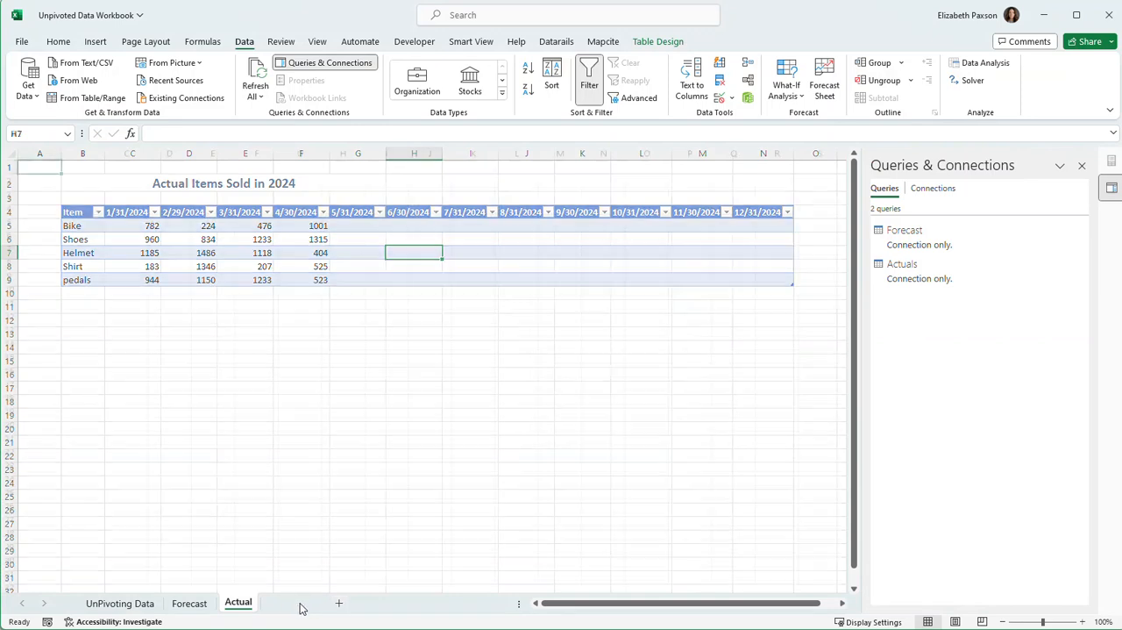
Add a new worksheet, move it ahead of all other sheets and name it Actuals v Forecast.
left_click(295, 603)
left_click_drag(219, 599, 72, 598)
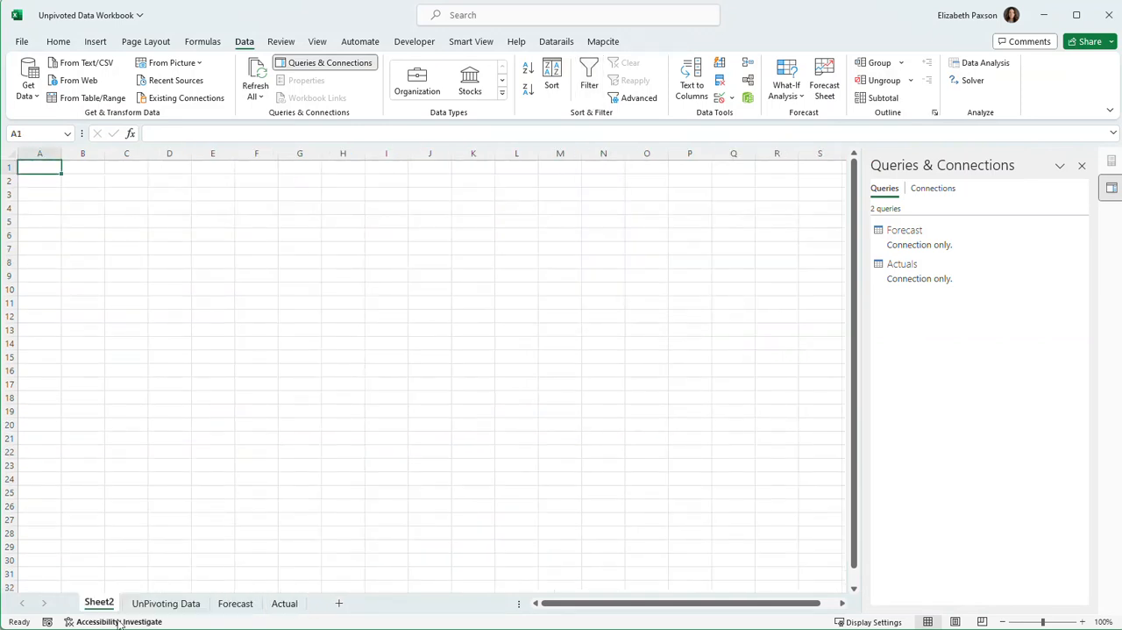
double_click(99, 604)
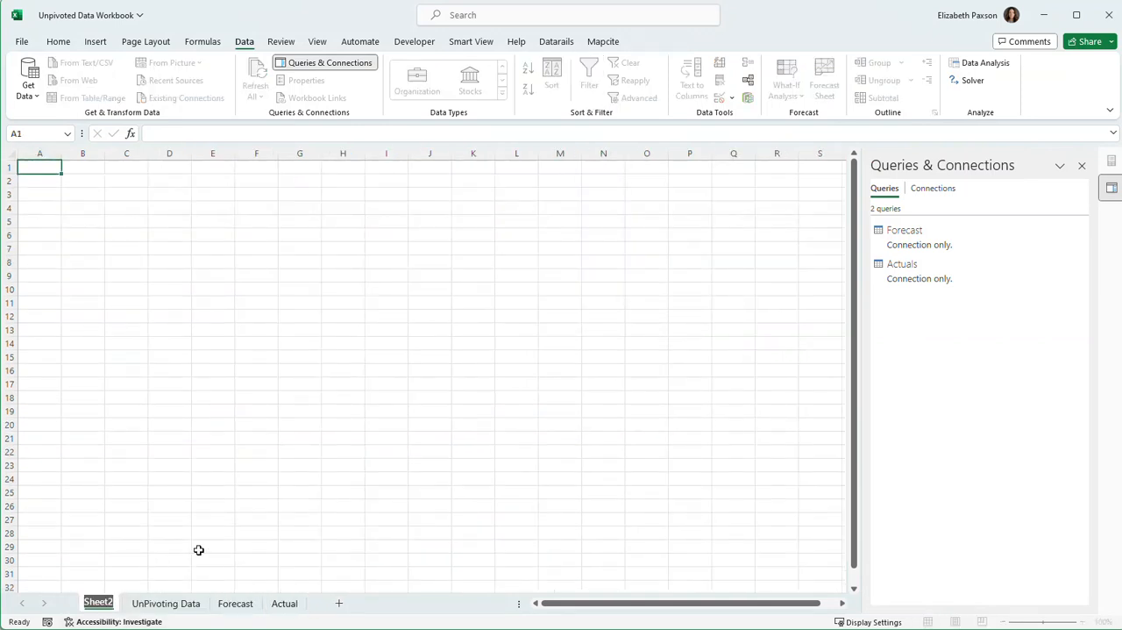
type("Actuals")
key("Return")
type("v Forecsa")
key("BackSpace")
type("a")
key("BackSpace")
key("BackSpace")
type("ast")
left_click(388, 482)
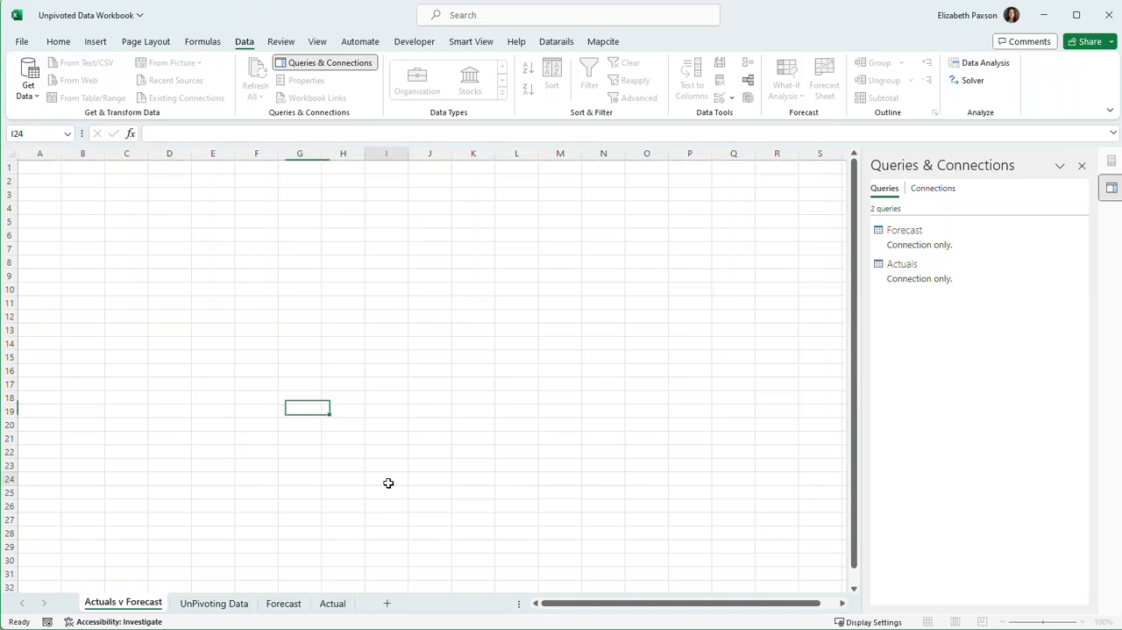
Load the Forecast query as a PivotTable Report at cell B14 of the existing Actuals v Forecast worksheet.
right_click(939, 235)
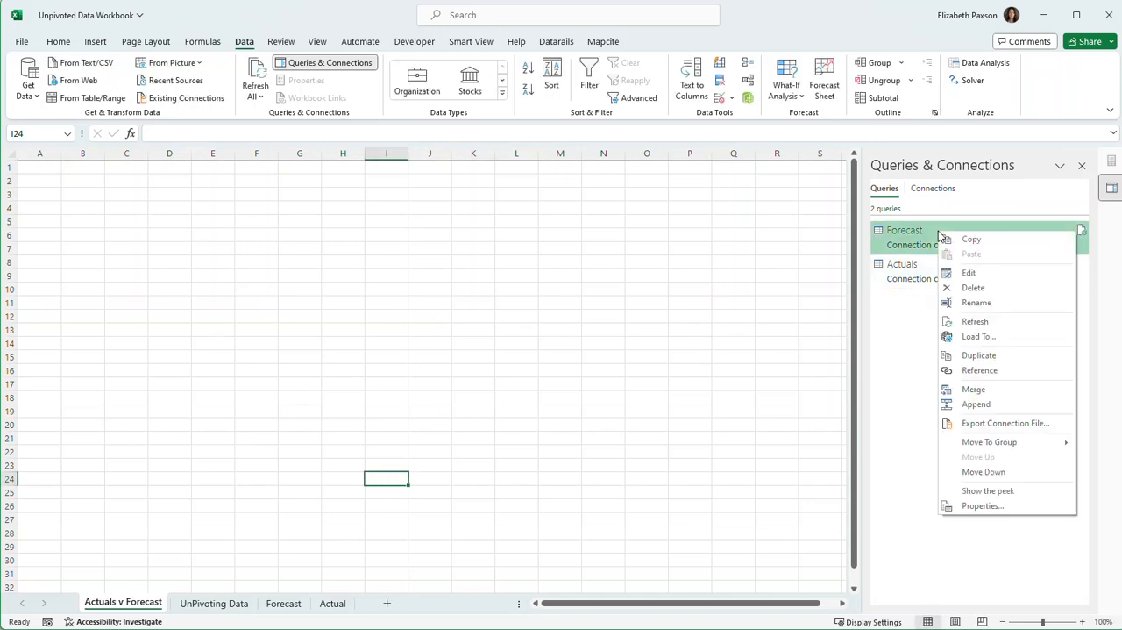
left_click(983, 336)
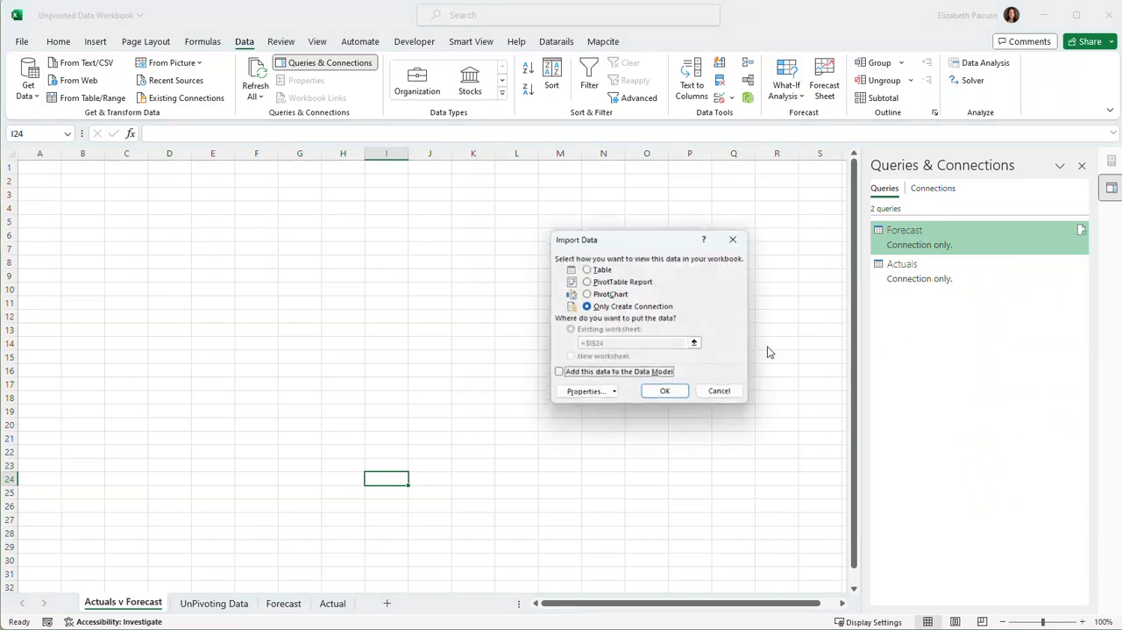
left_click(587, 281)
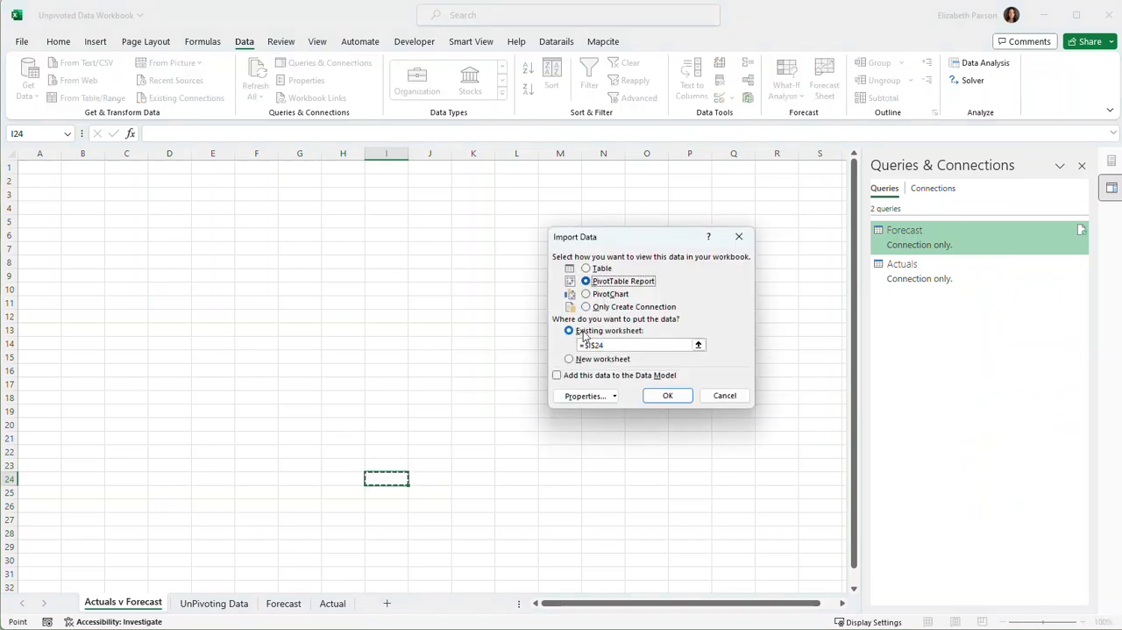
left_click(698, 344)
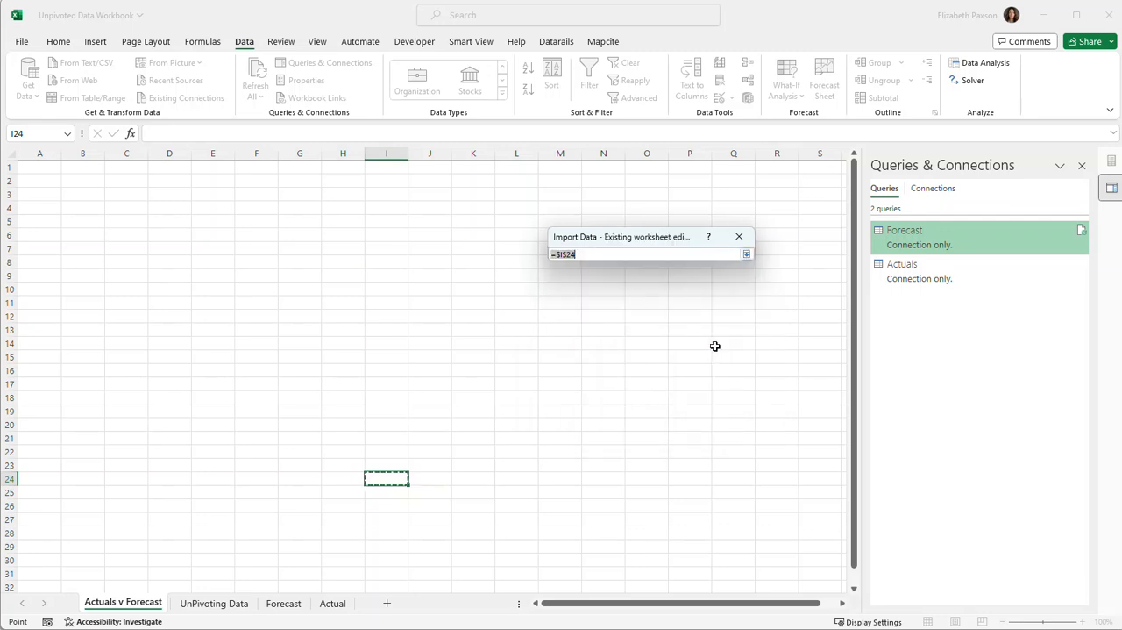
left_click(31, 342)
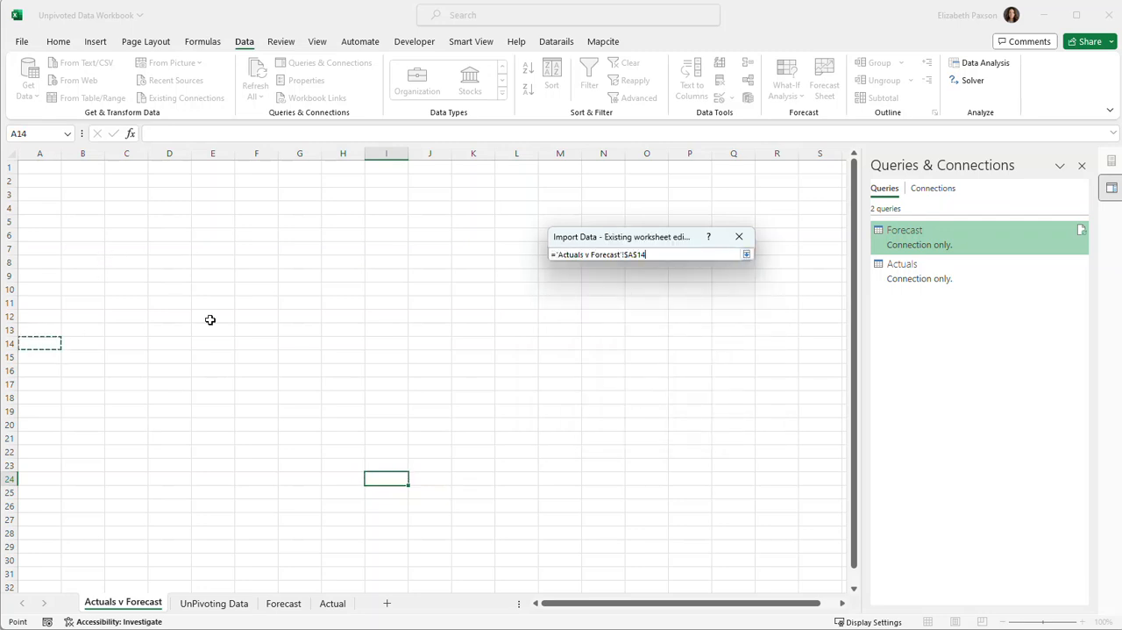
left_click(76, 346)
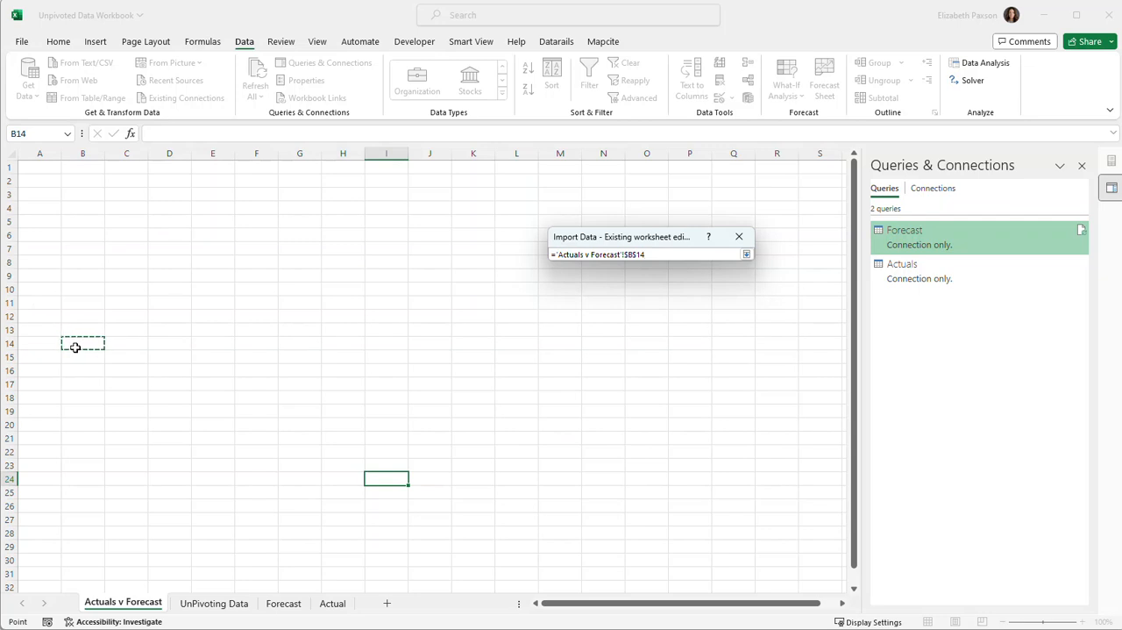
key("Return")
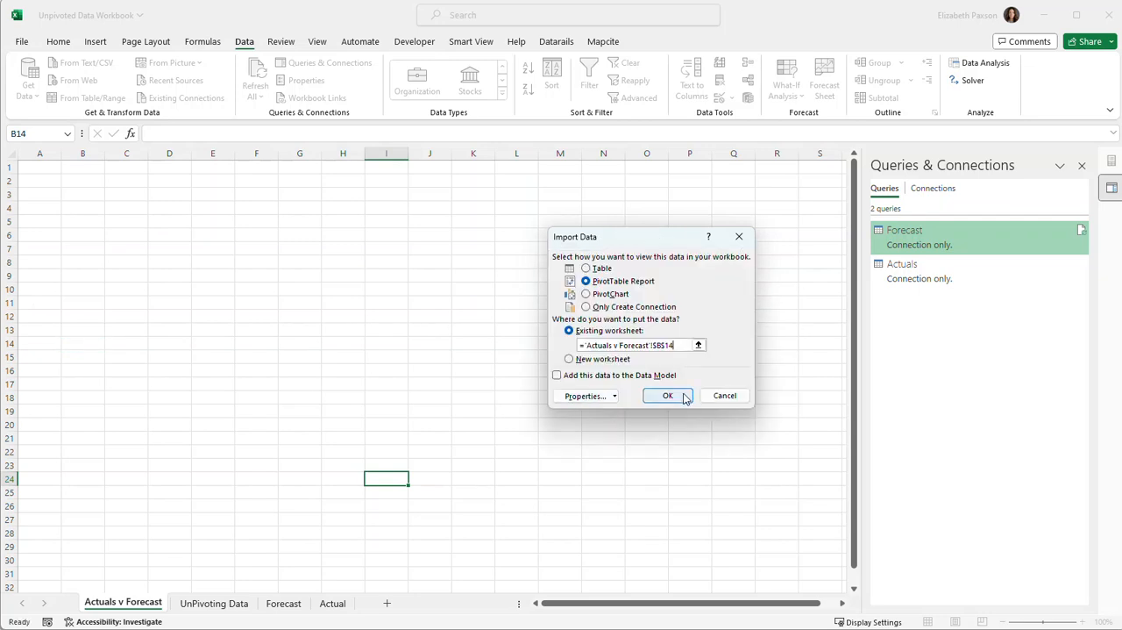
left_click(664, 395)
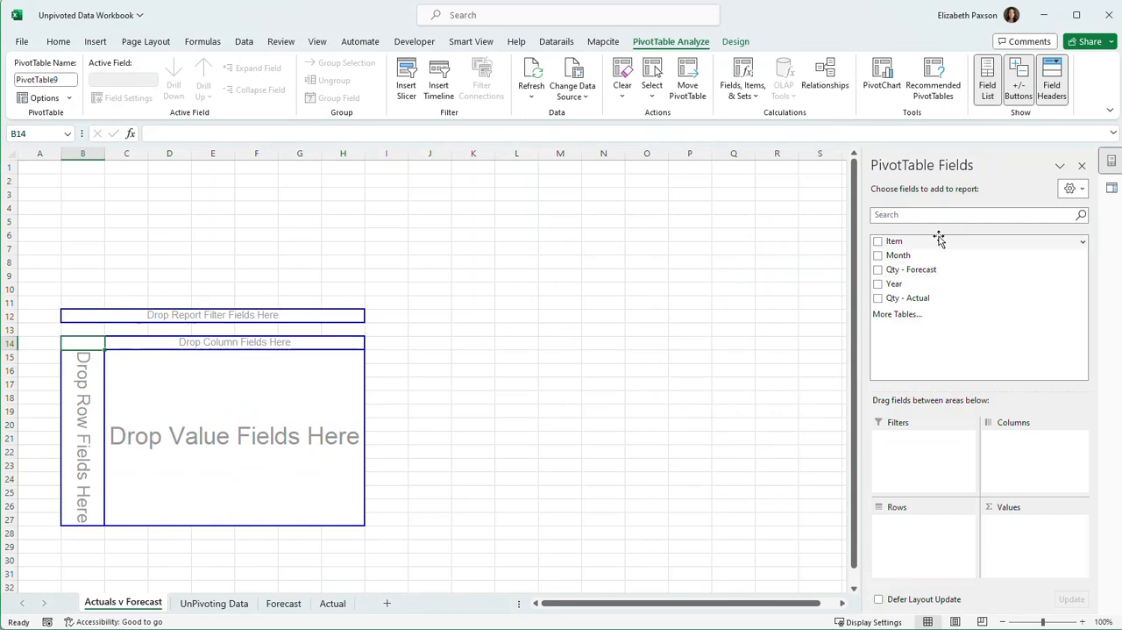
Lay out the PivotTable with Item as rows and Year above Month as columns.
left_click_drag(940, 236, 914, 540)
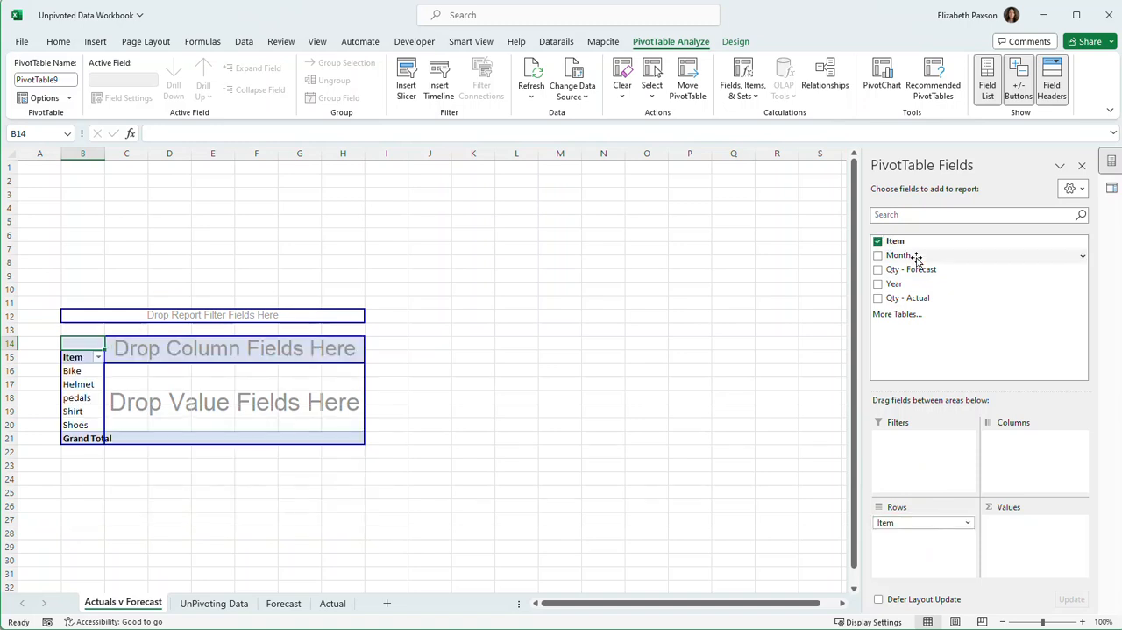
left_click_drag(921, 259, 1056, 473)
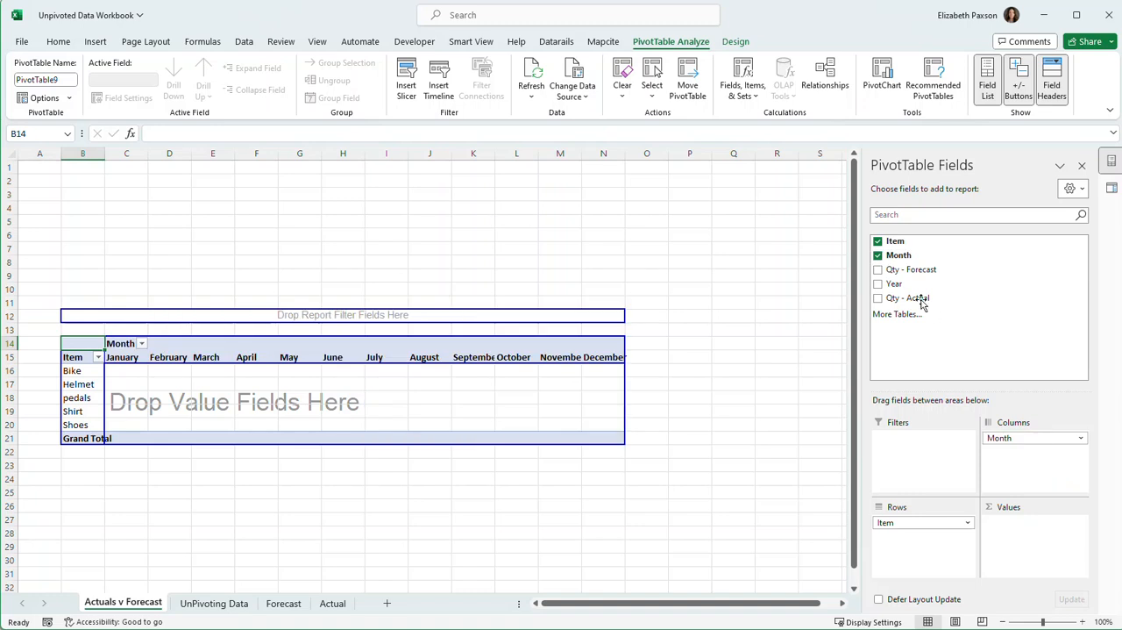
left_click_drag(977, 282, 1022, 428)
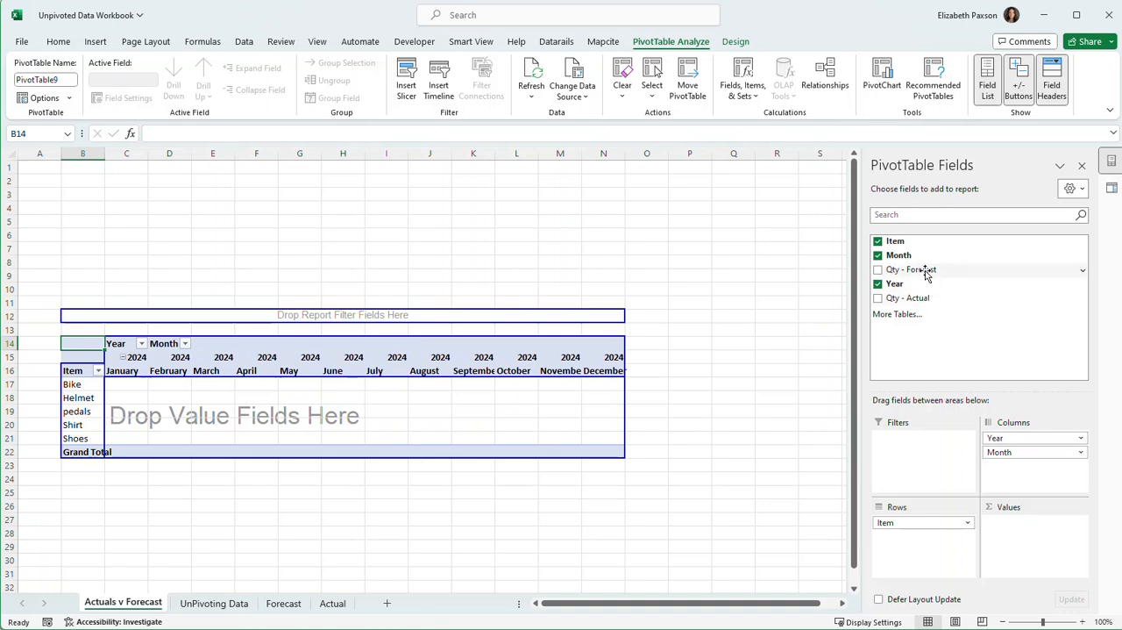
Add Qty - Forecast and Qty - Actual as PivotTable values and move the Values field into the rows below Item.
left_click_drag(926, 274, 1040, 544)
left_click_drag(929, 300, 1022, 546)
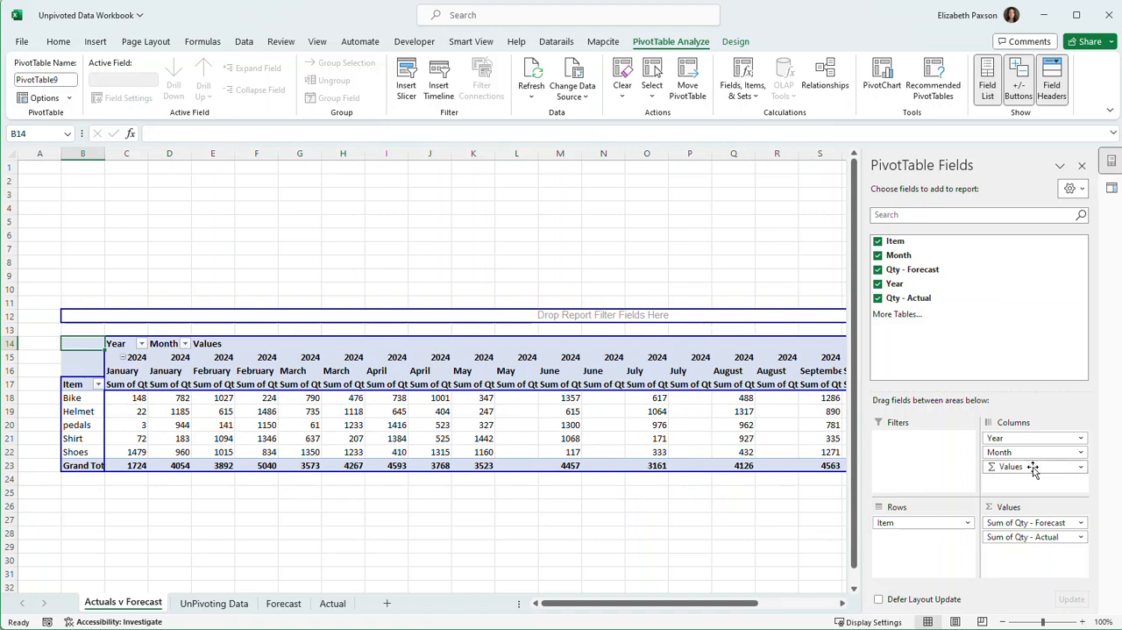
left_click_drag(1033, 469, 932, 548)
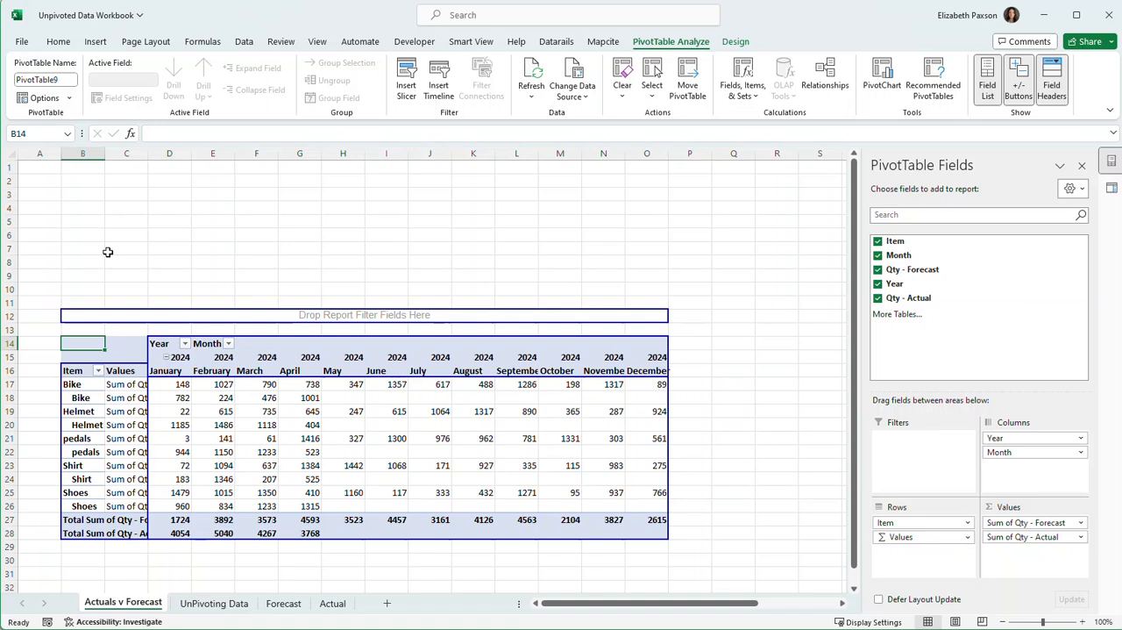
Autofit column C to the width of the PivotTable's value labels.
left_click(134, 148)
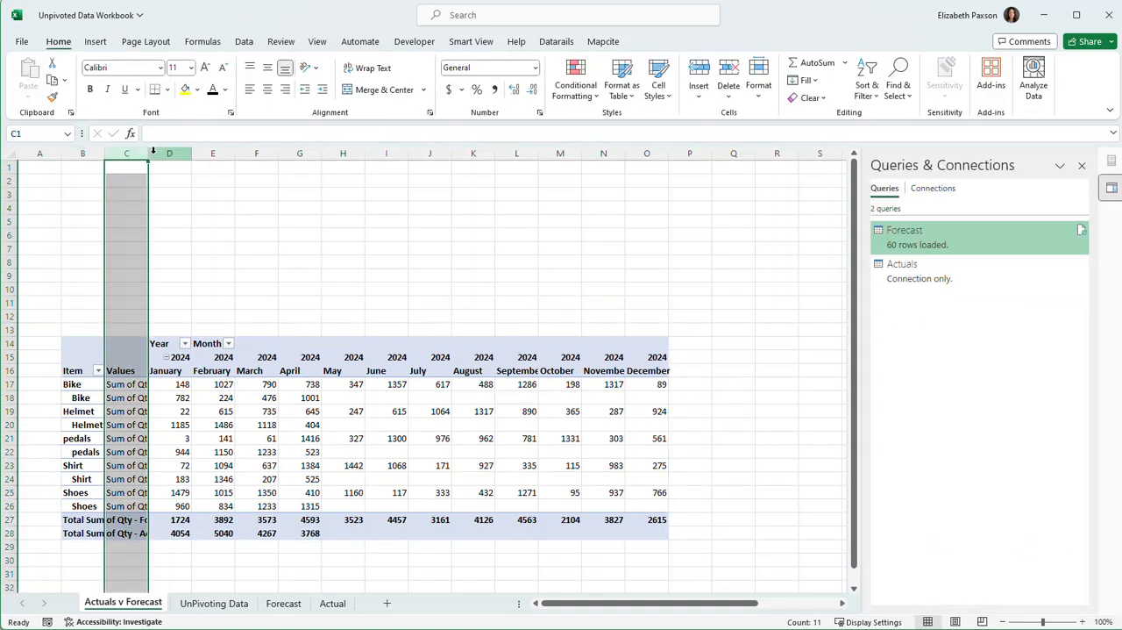
double_click(147, 152)
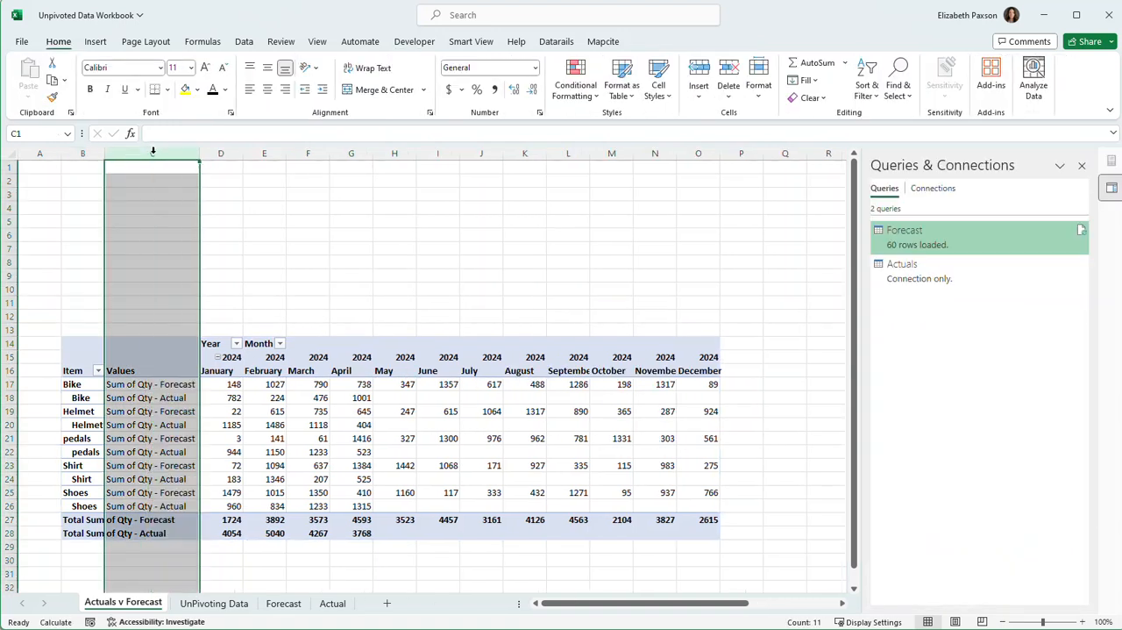
left_click(180, 384)
left_click(175, 397)
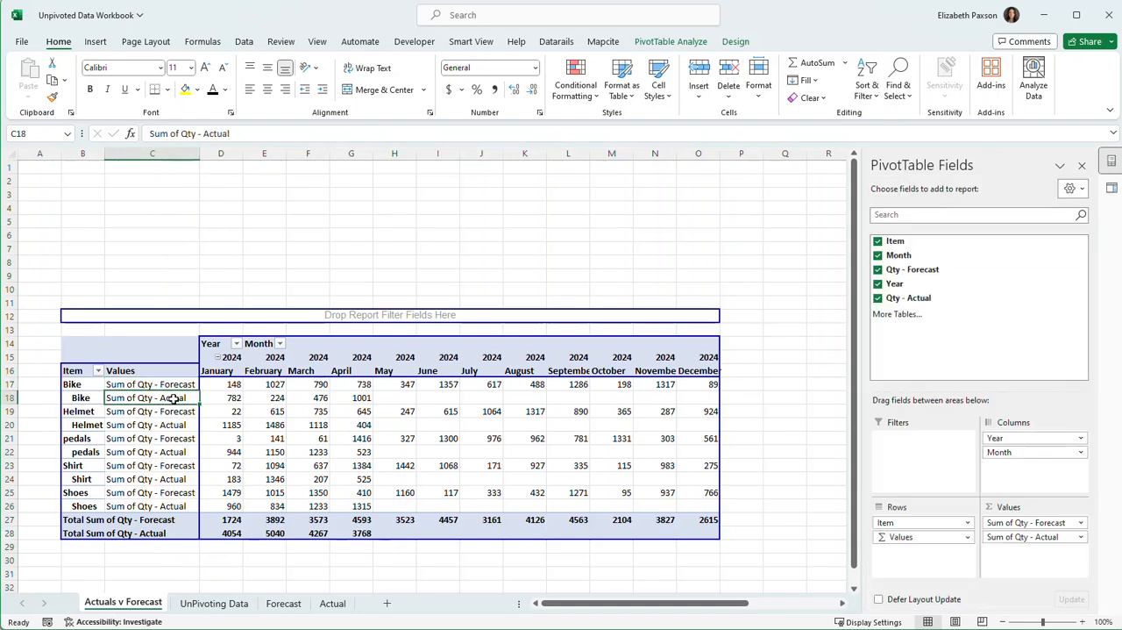
Insert a PivotTable calculated field named Variance with the formula 'Qty - Forecast' - 'Qty - Actual'.
left_click(231, 396)
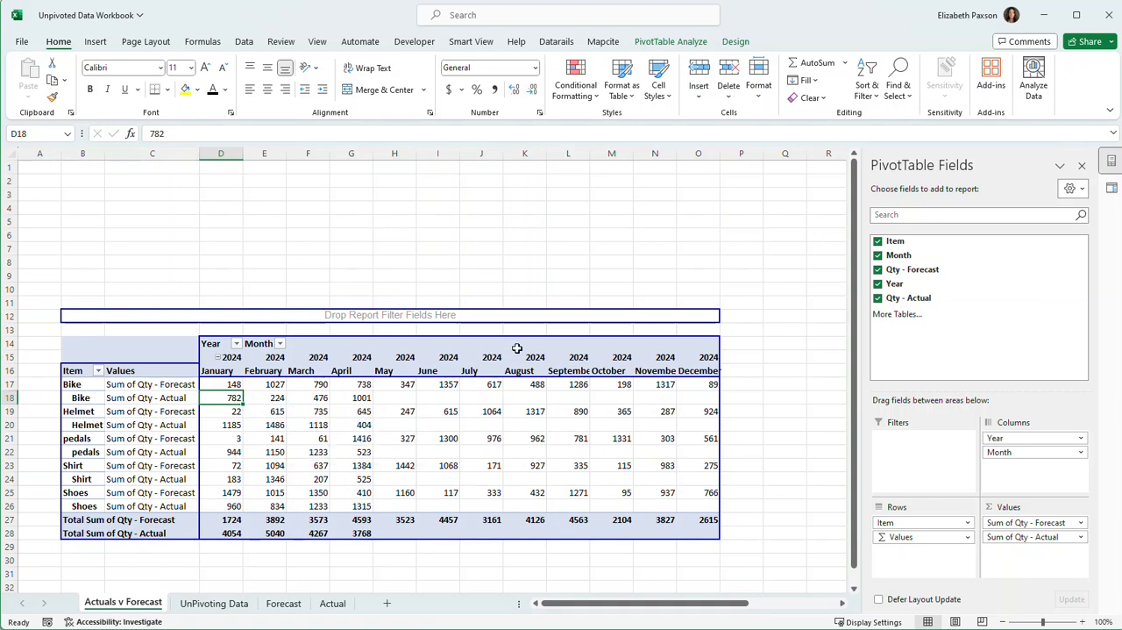
left_click(669, 42)
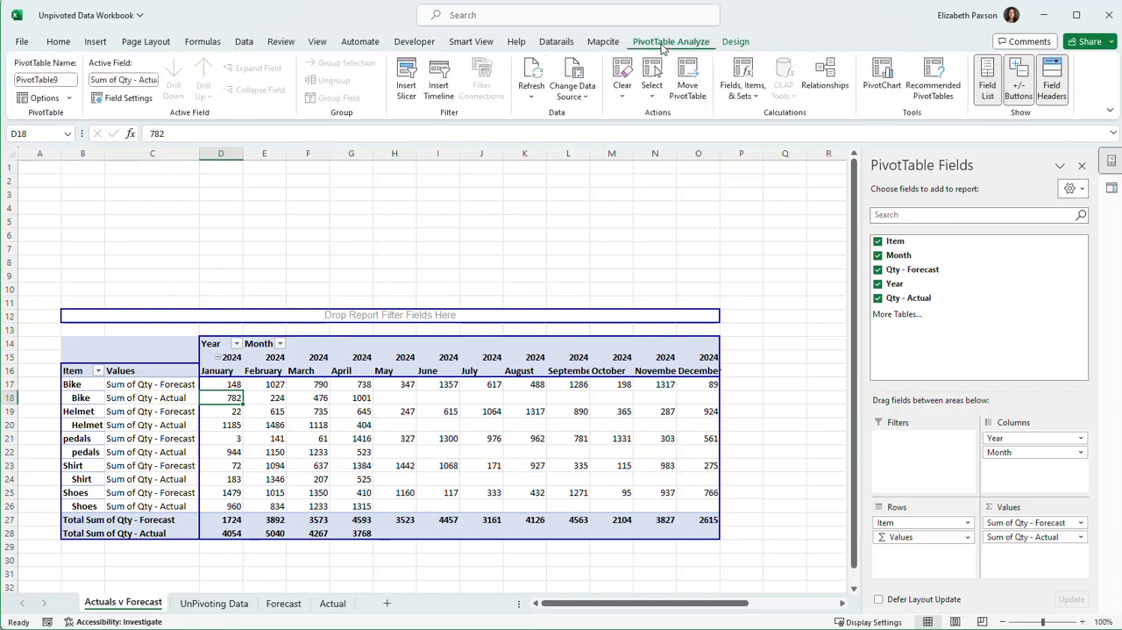
left_click(755, 94)
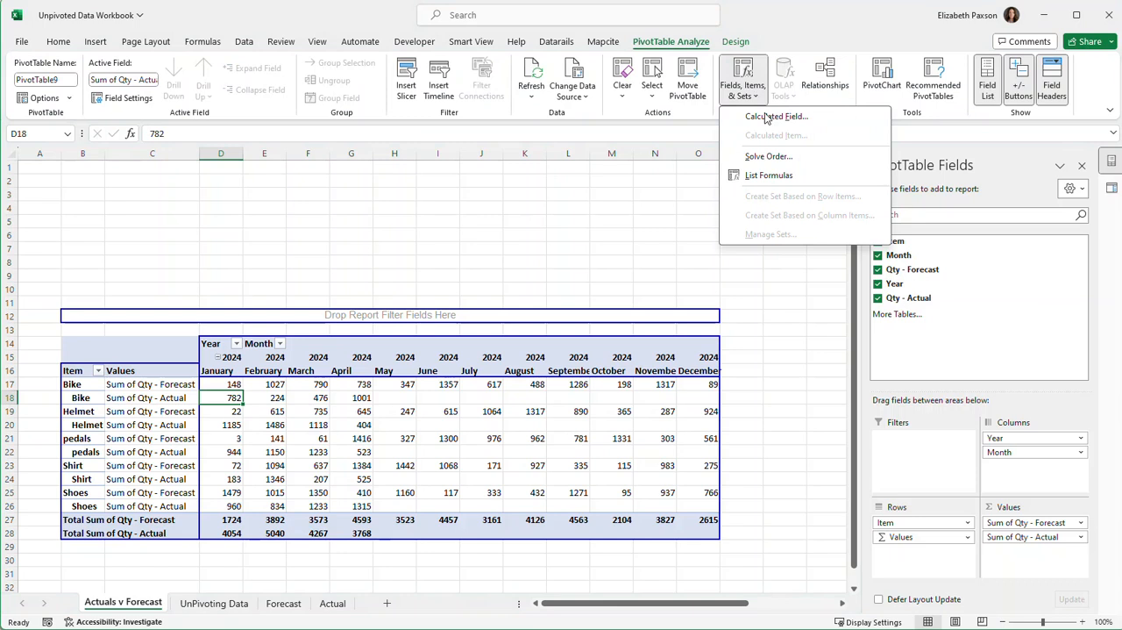
left_click(764, 122)
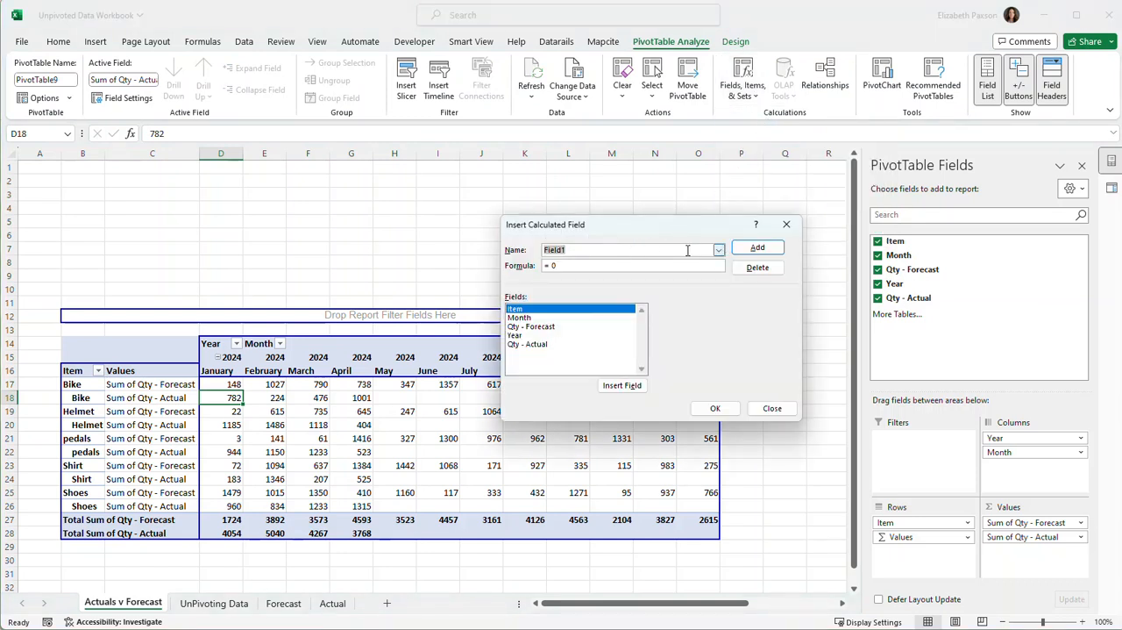
type("Variance")
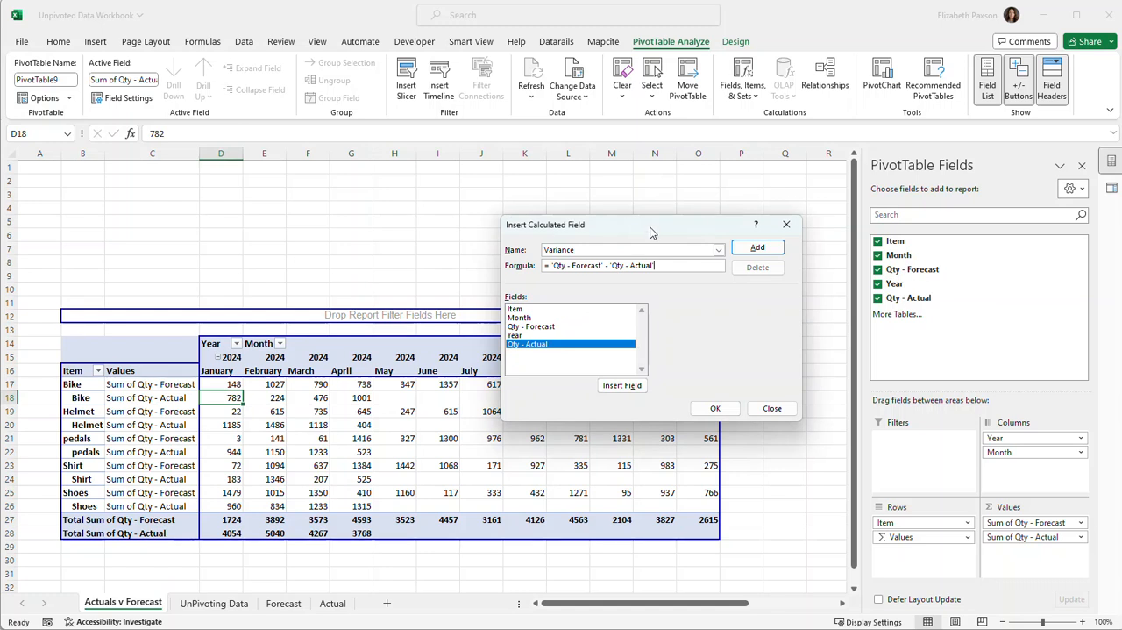
left_click(716, 409)
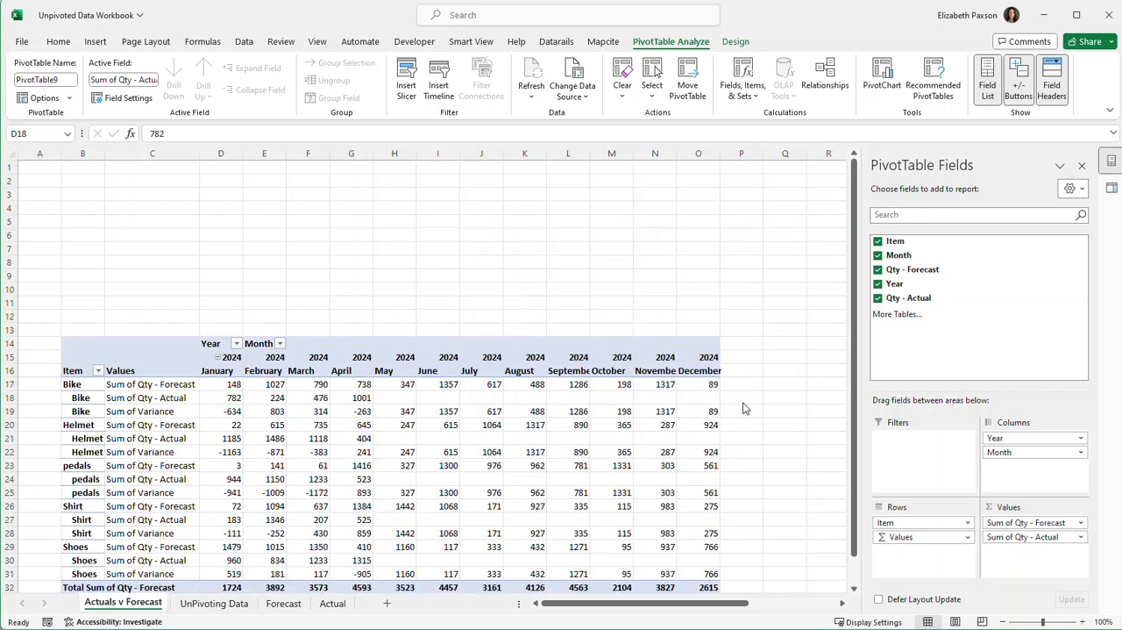
left_click_drag(73, 386, 85, 414)
left_click(157, 411)
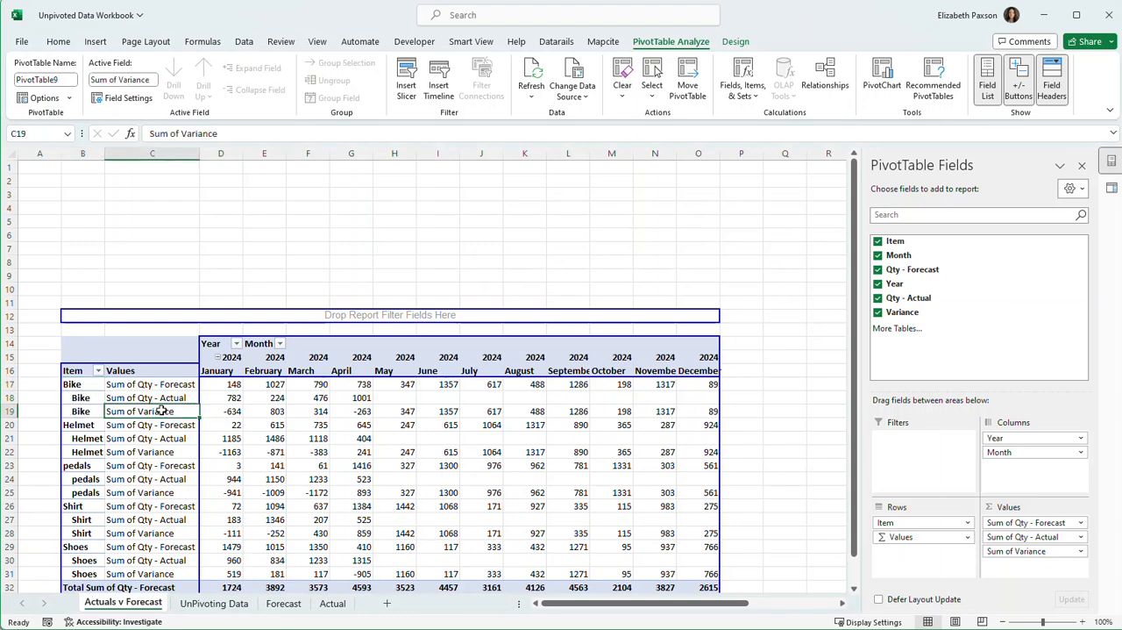
Remove the Sum of prefix from the forecast value field, leaving Qty - Forecast with a trailing space as its custom name.
scroll(164, 411, "down", 1)
scroll(394, 435, "down", 2)
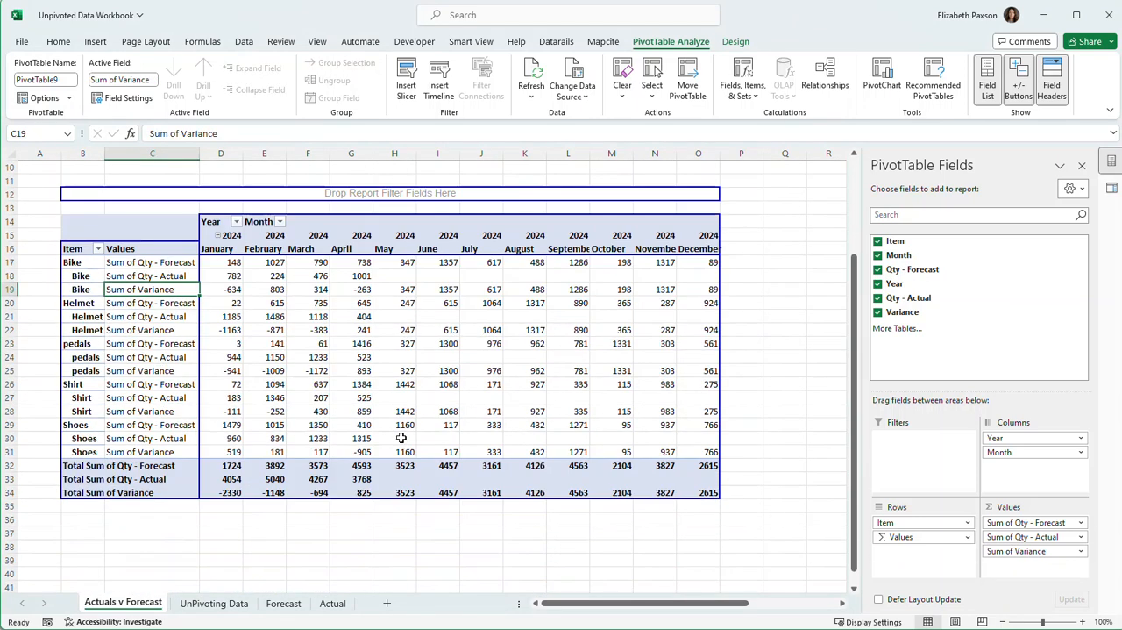
scroll(405, 436, "up", 2)
scroll(403, 437, "down", 1)
left_click(1026, 522)
left_click(1020, 521)
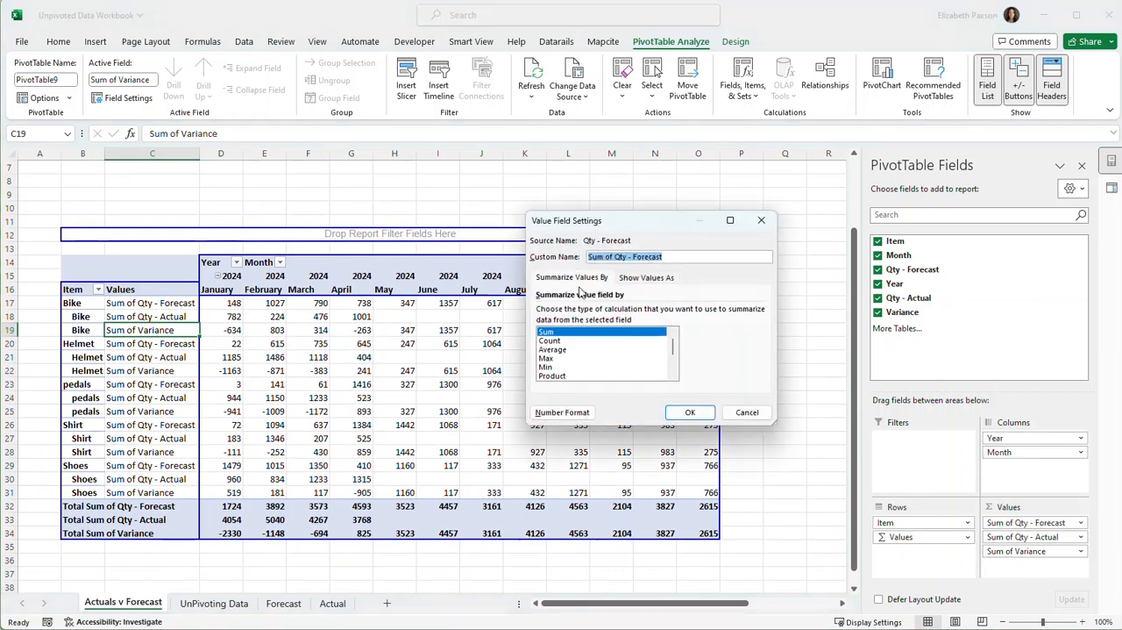
left_click_drag(618, 256, 511, 261)
key("BackSpace")
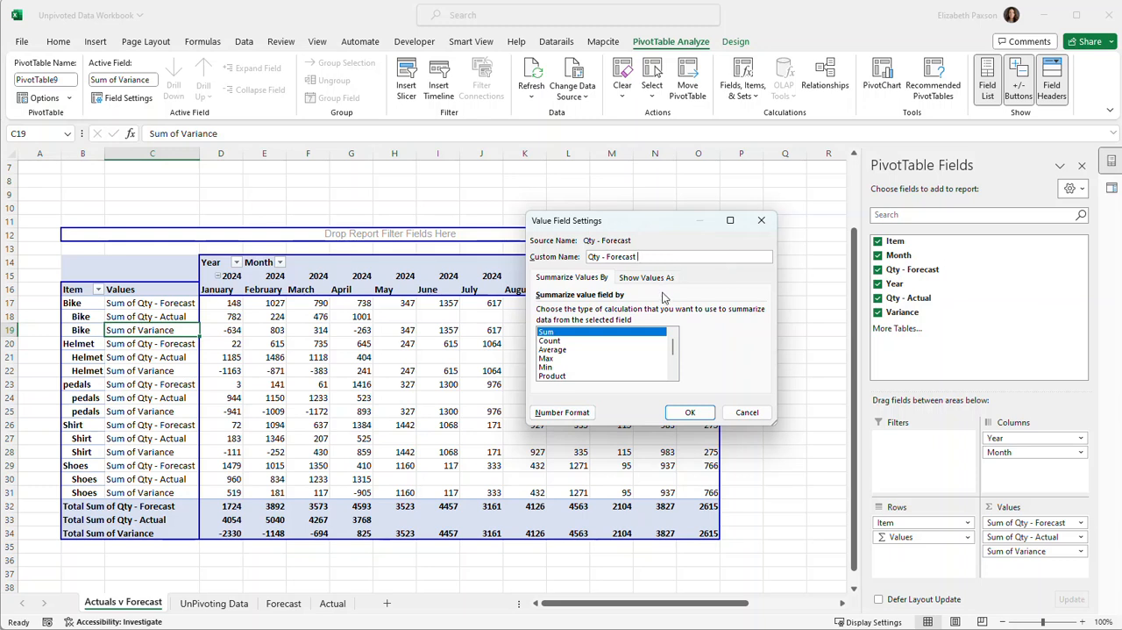
left_click(690, 414)
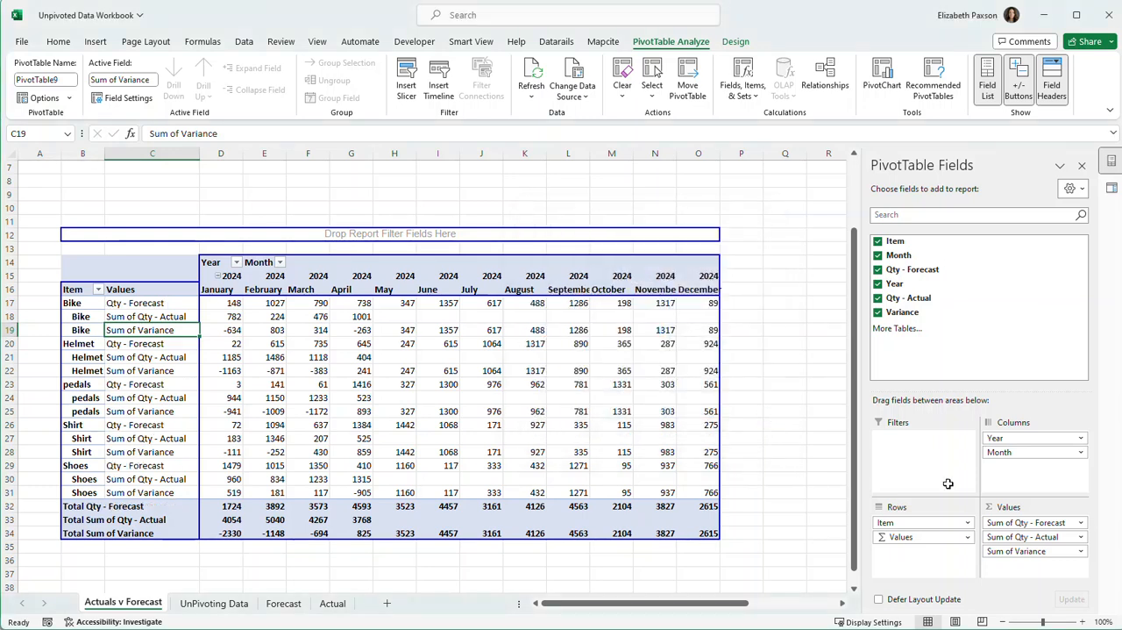
Remove the Sum of prefix from the actual value field, leaving Qty - Actual with a trailing space as its custom name.
left_click(1067, 537)
left_click(1031, 523)
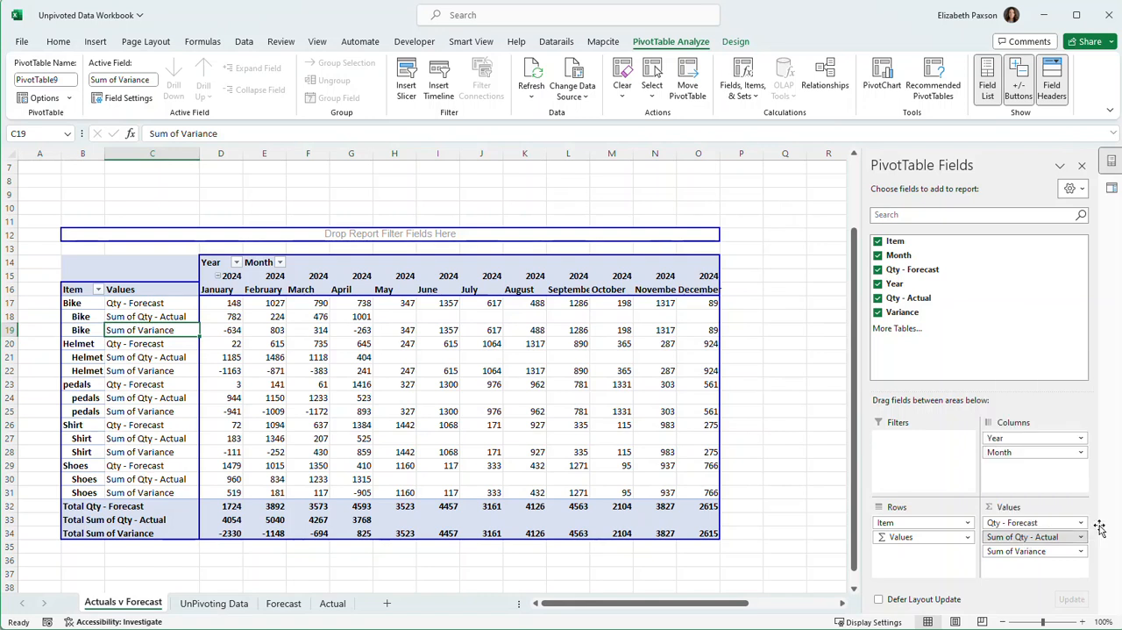
left_click_drag(617, 260, 526, 263)
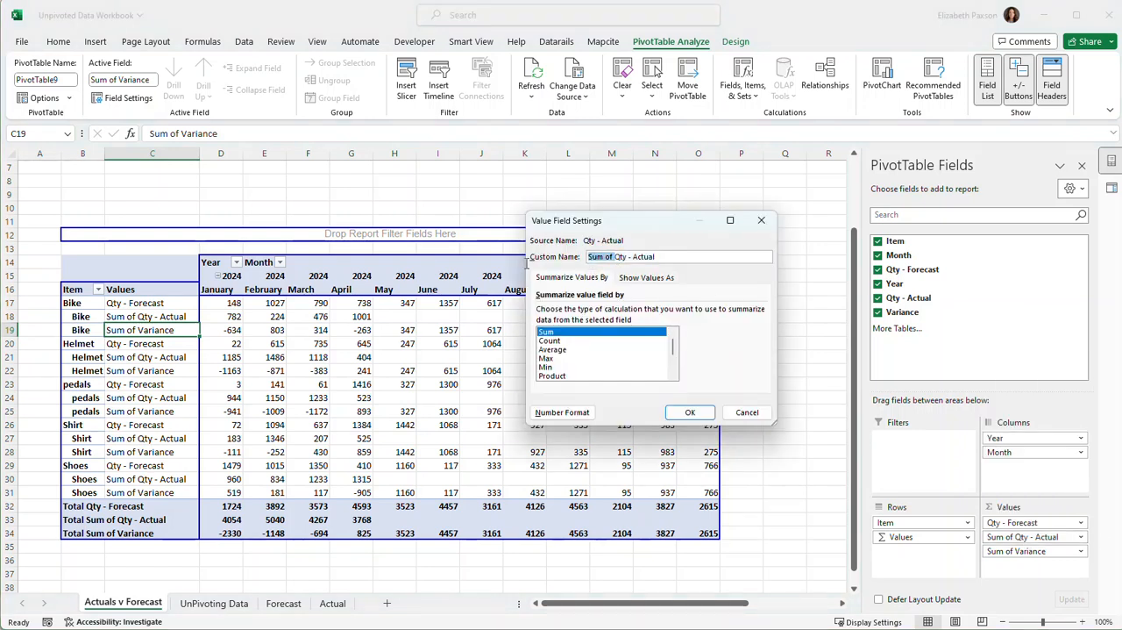
key("BackSpace")
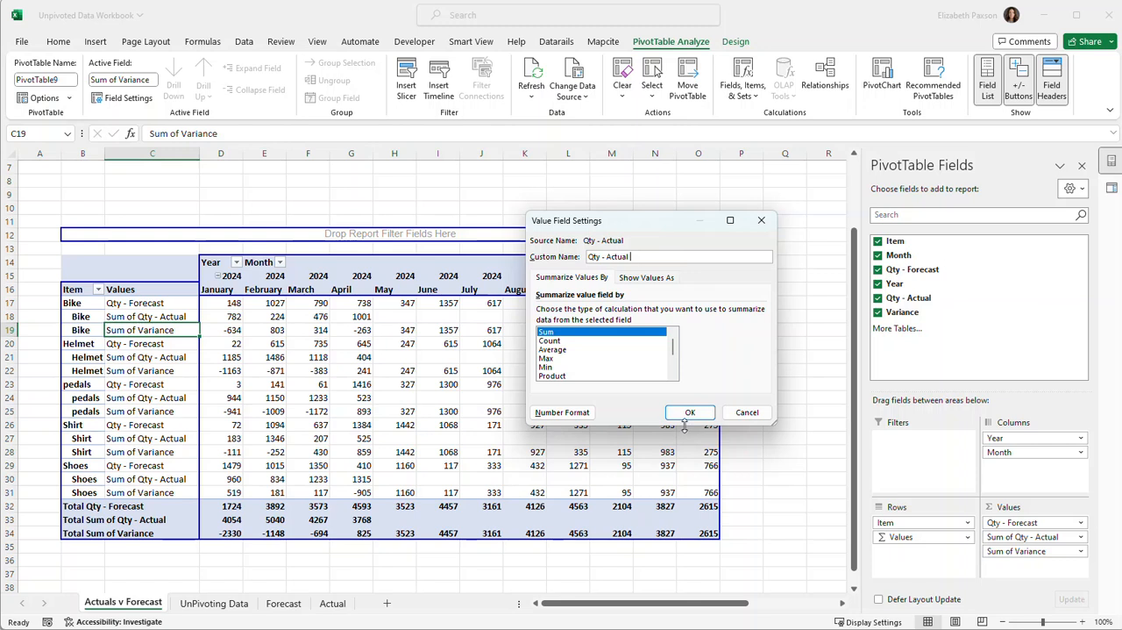
left_click(690, 412)
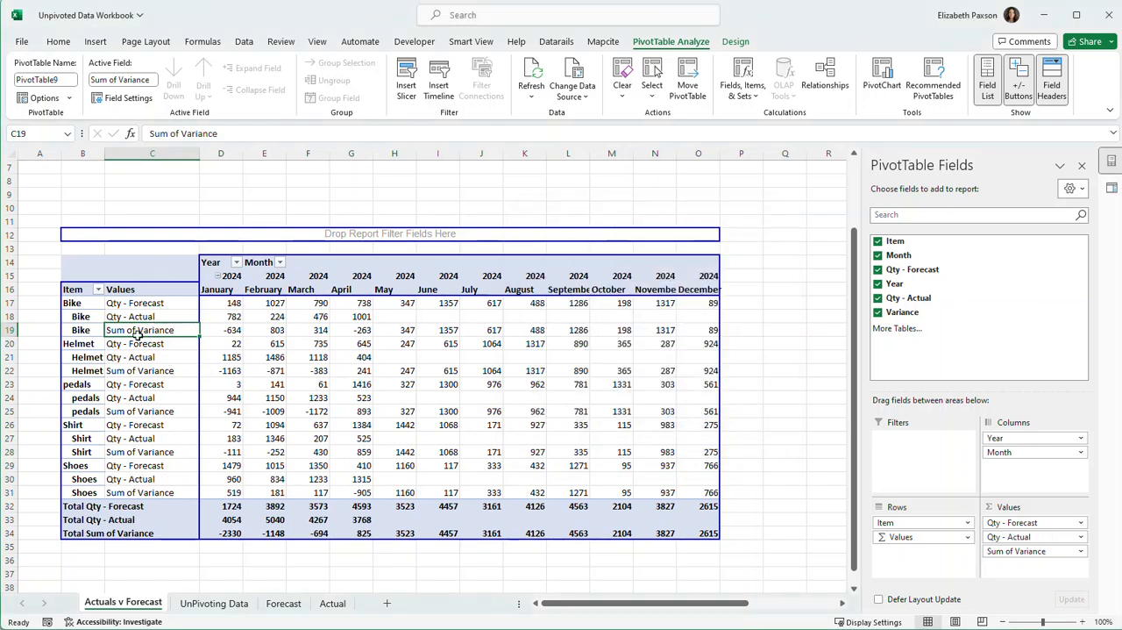
Rename the Sum of Variance label in cell C19 to Variance with a trailing space.
left_click_drag(181, 132, 69, 130)
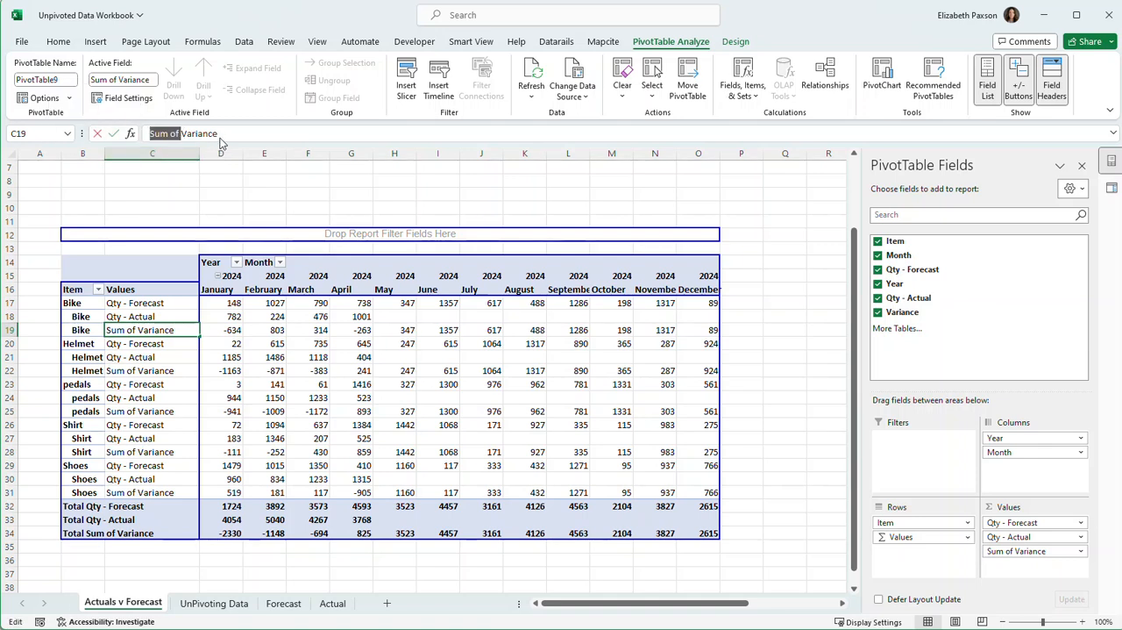
key("BackSpace")
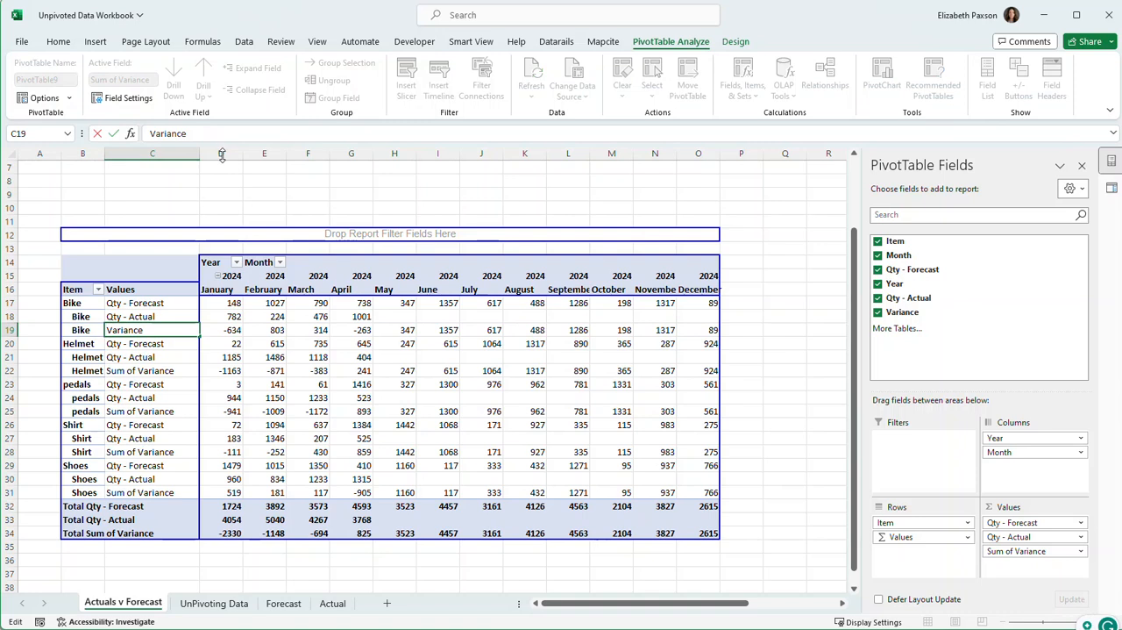
left_click(226, 191)
left_click(153, 303)
left_click(152, 317)
left_click(150, 330)
Modify the Variance calculated field's formula to 'Qty - Actual' - 'Qty - Forecast'.
left_click(232, 329)
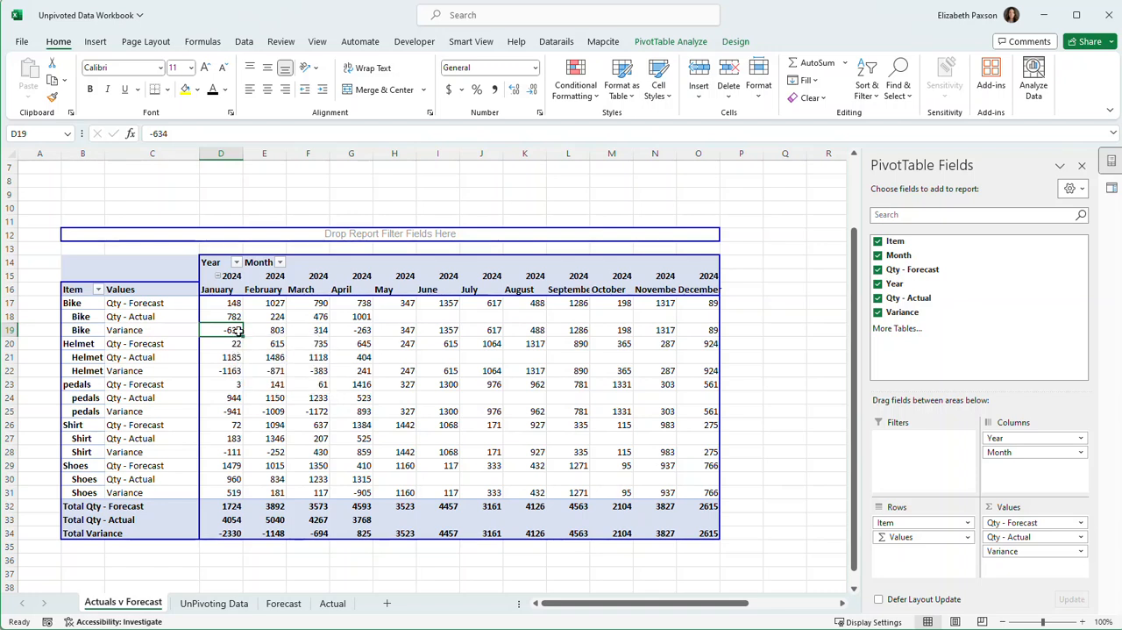
left_click(690, 48)
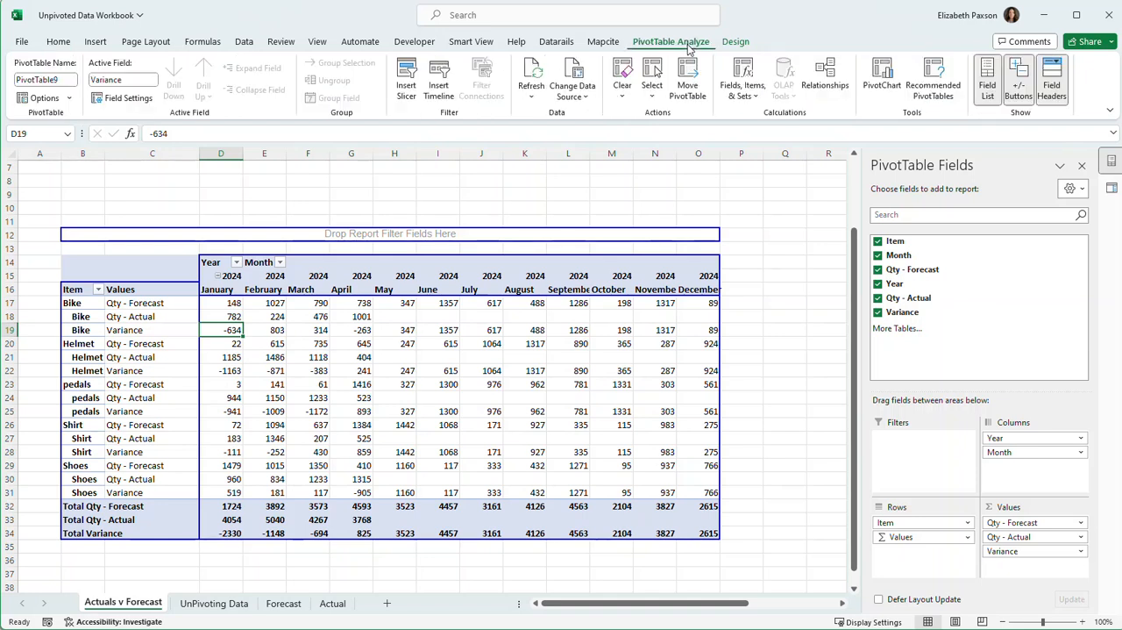
left_click(751, 93)
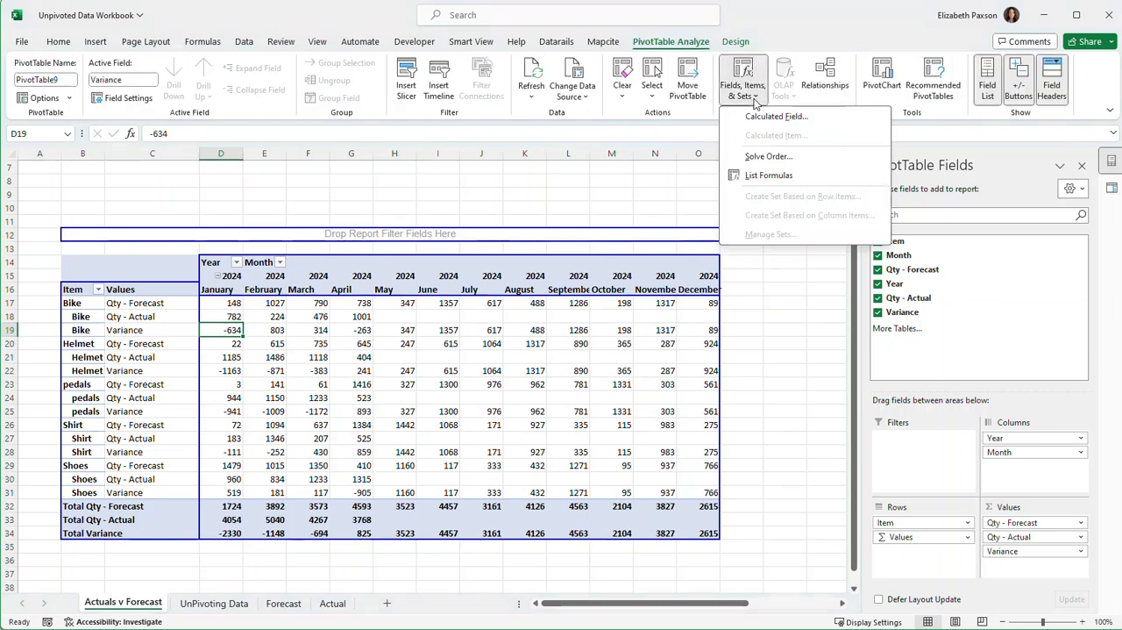
left_click(756, 116)
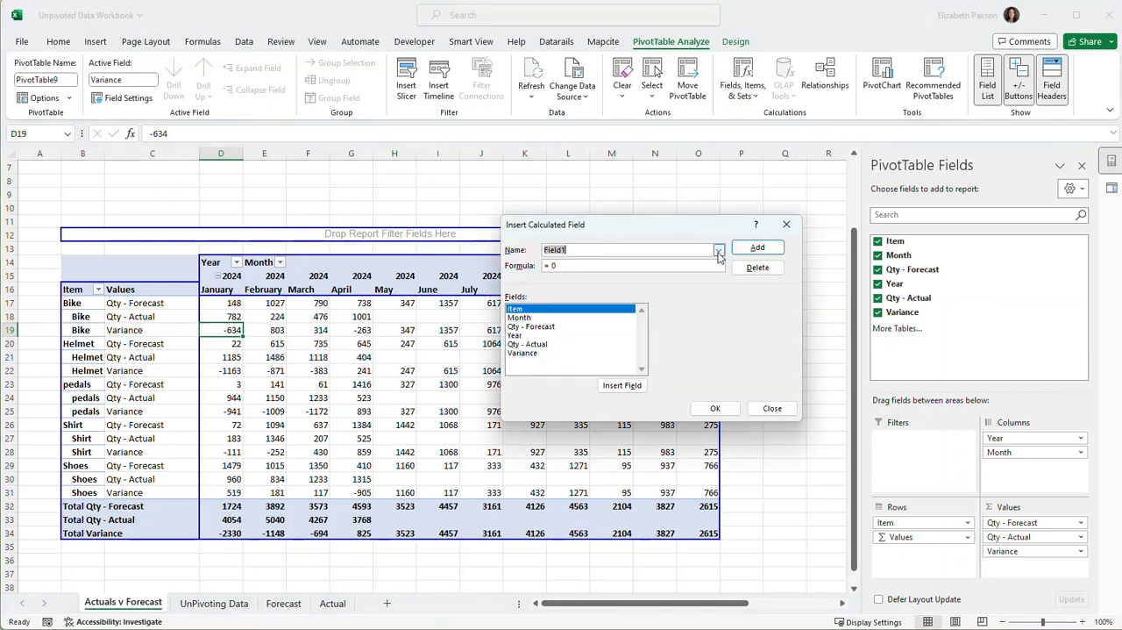
left_click(718, 251)
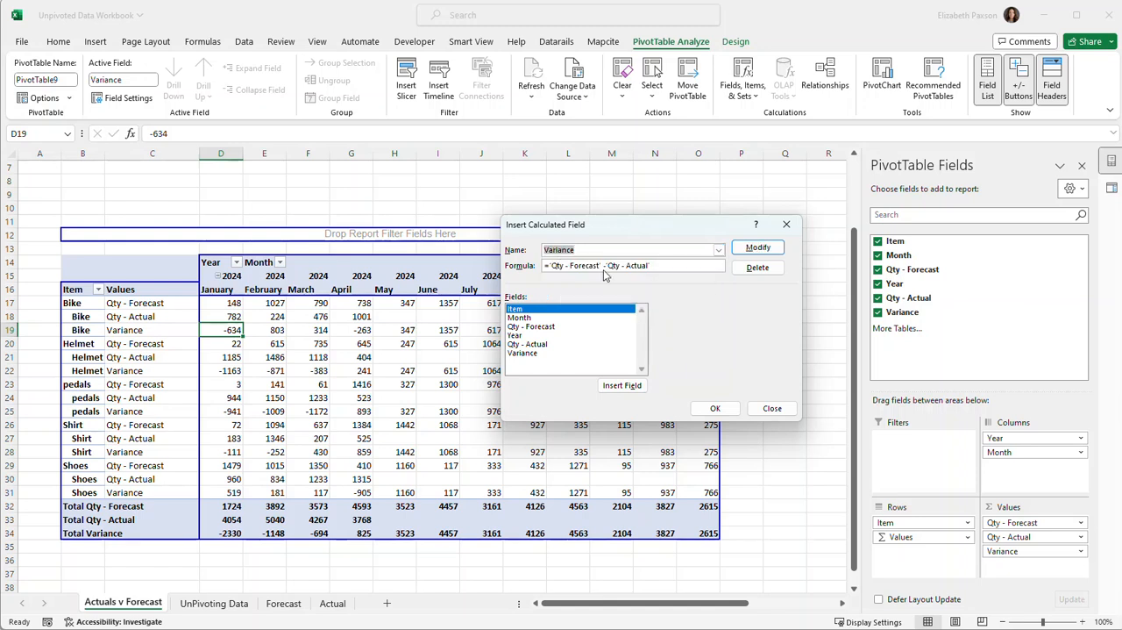
left_click_drag(601, 265, 552, 265)
key("ctrl+c")
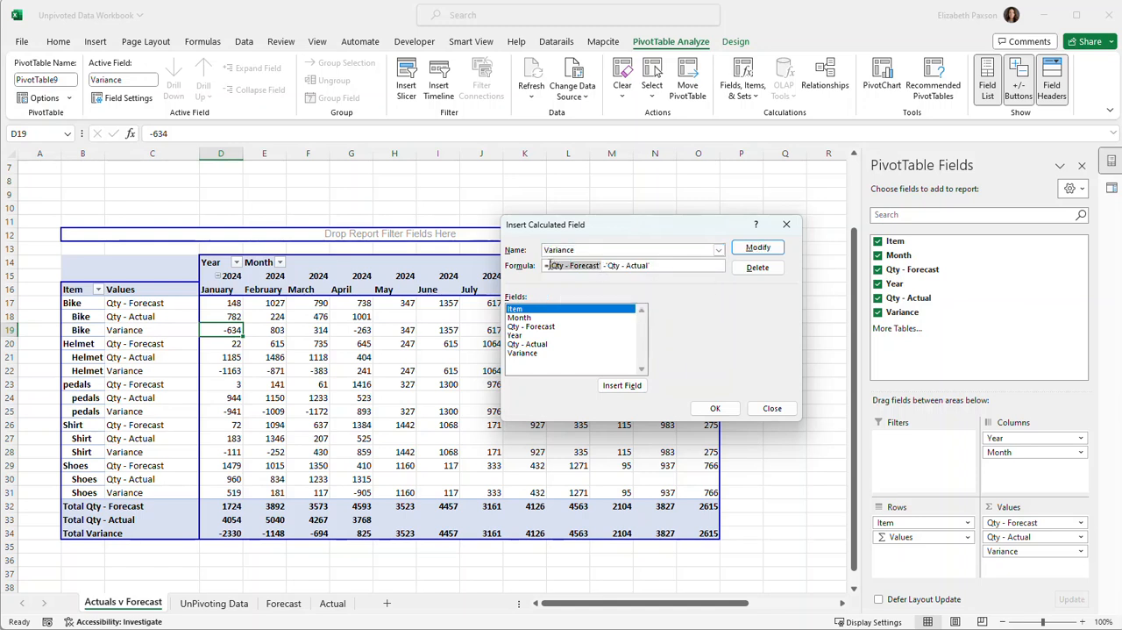
key("Delete")
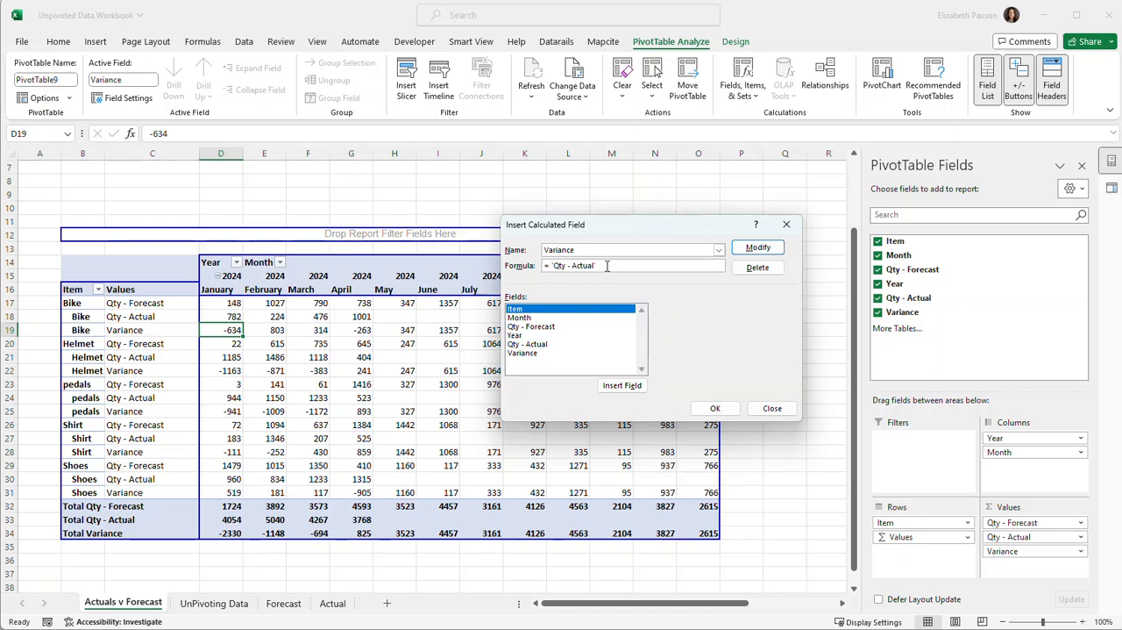
key("ctrl+v")
left_click(768, 250)
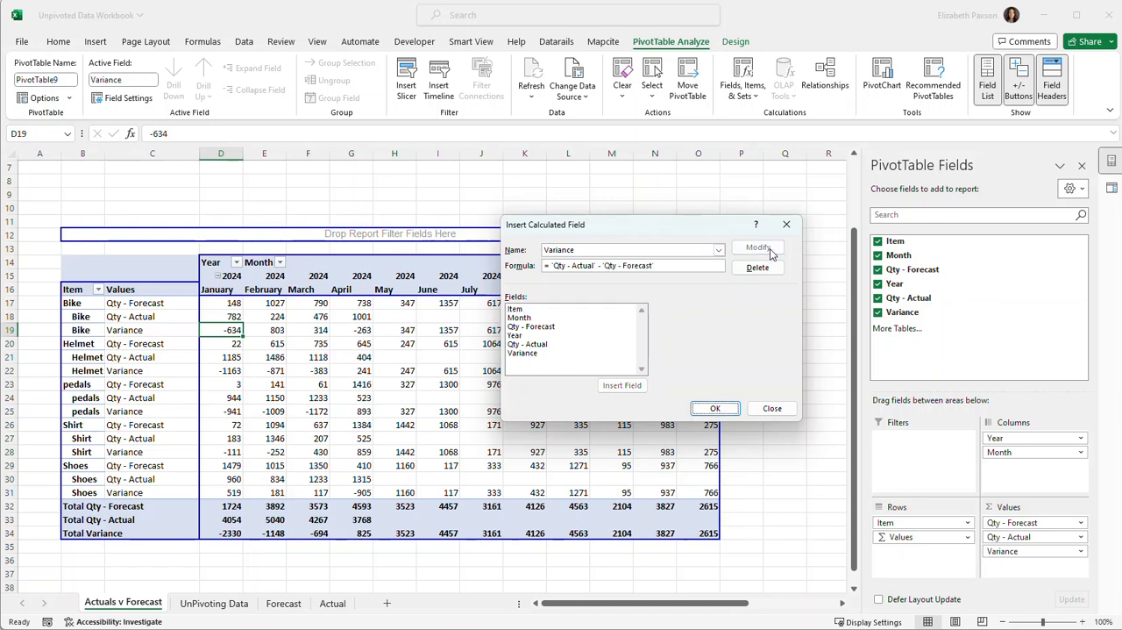
left_click(715, 409)
left_click(750, 384)
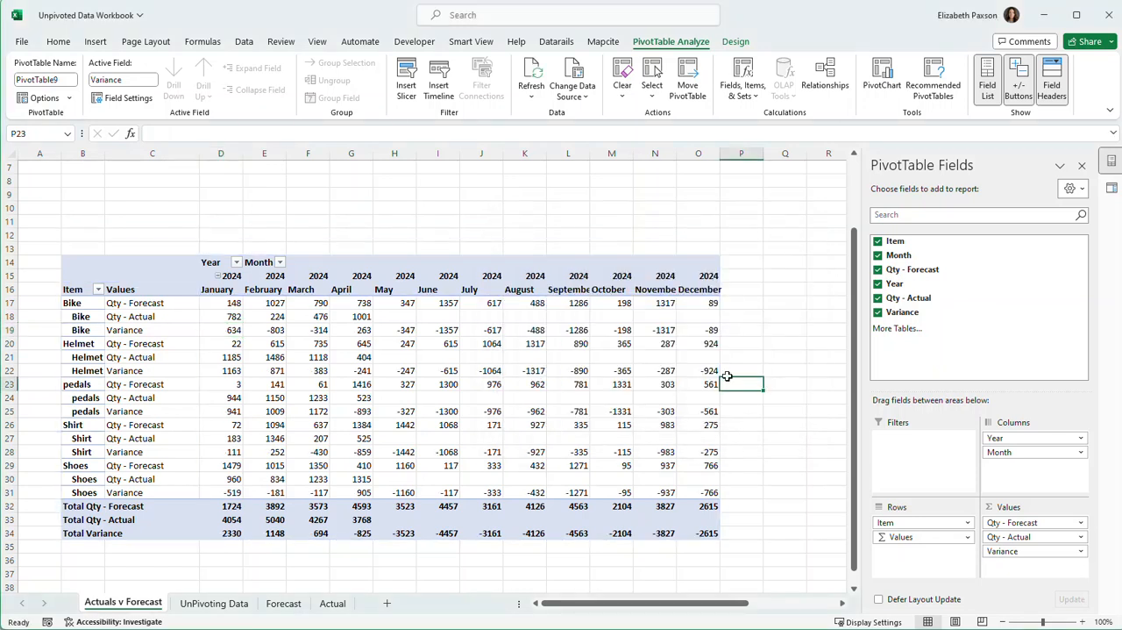
left_click(283, 345)
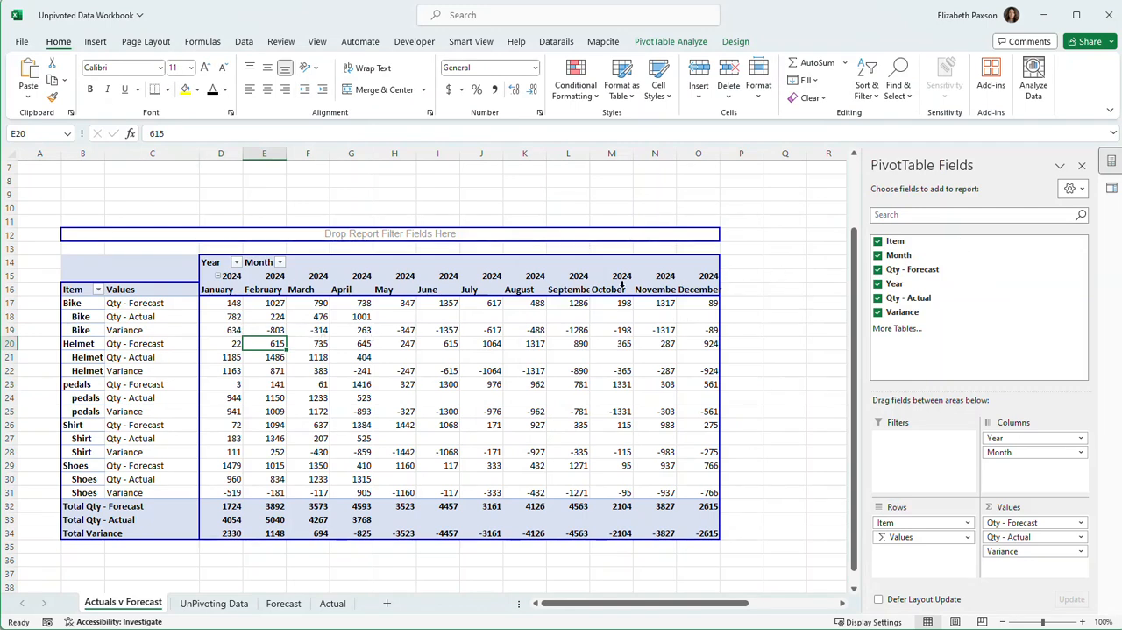
left_click(225, 328)
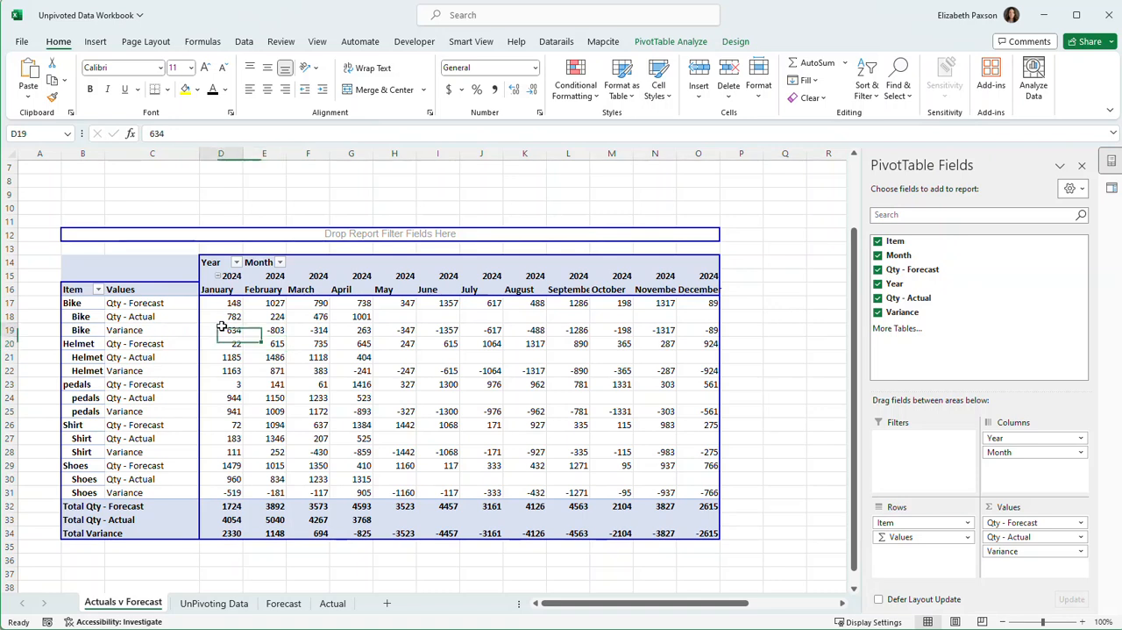
left_click(87, 320)
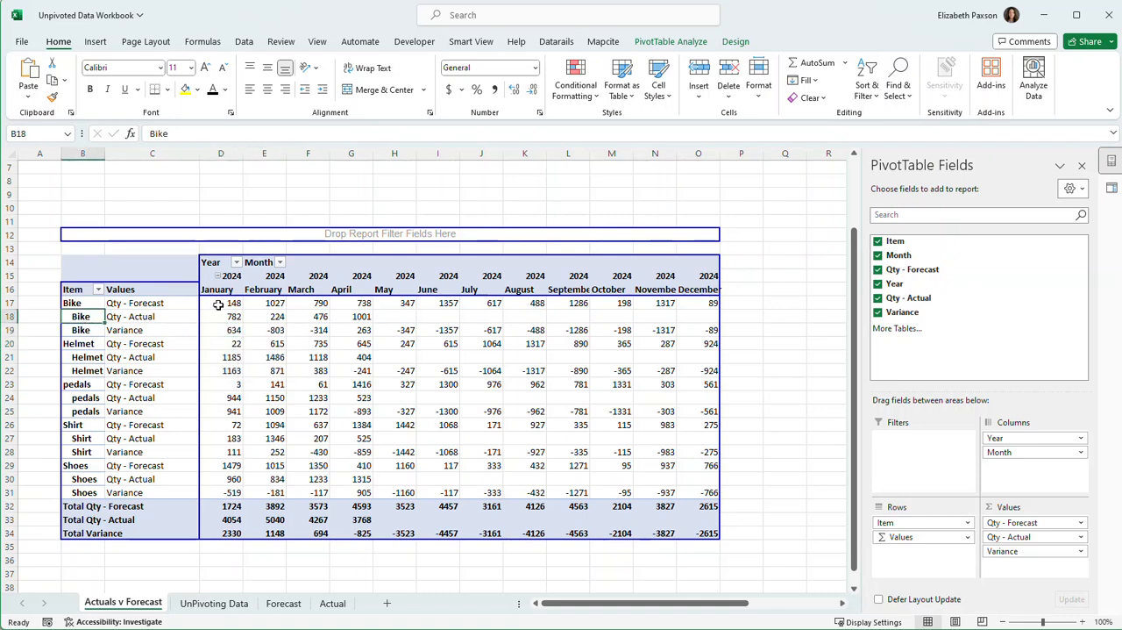
left_click(217, 304)
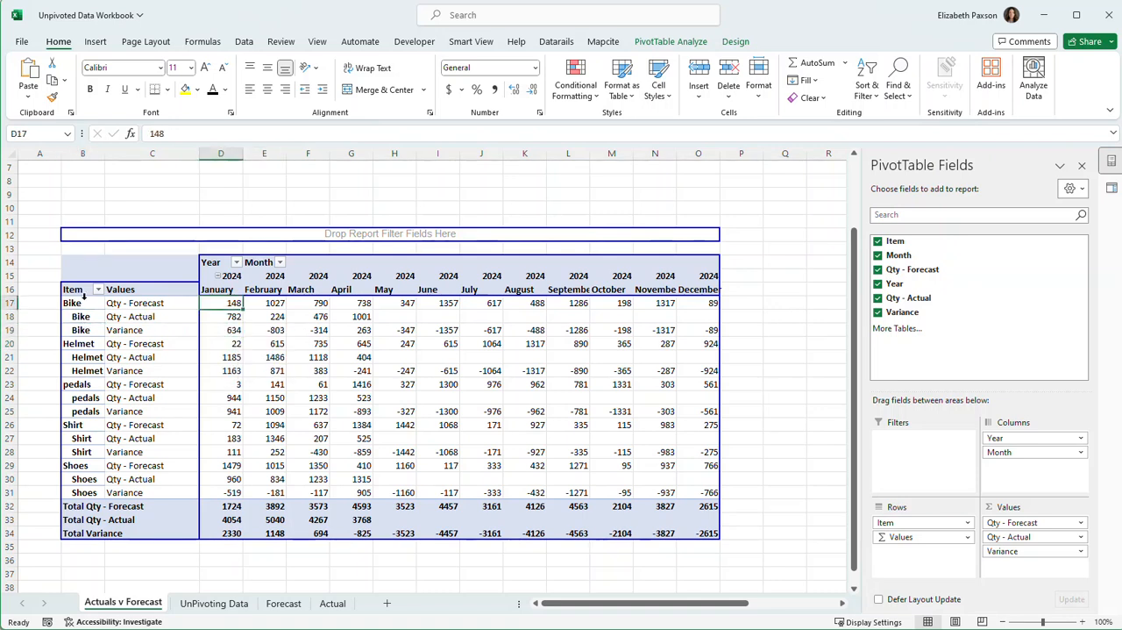
Highlight Bike's January variance in D19 with a Between rule from -5000 to 5000, using Yellow Fill with Dark Yellow Text.
left_click(228, 330)
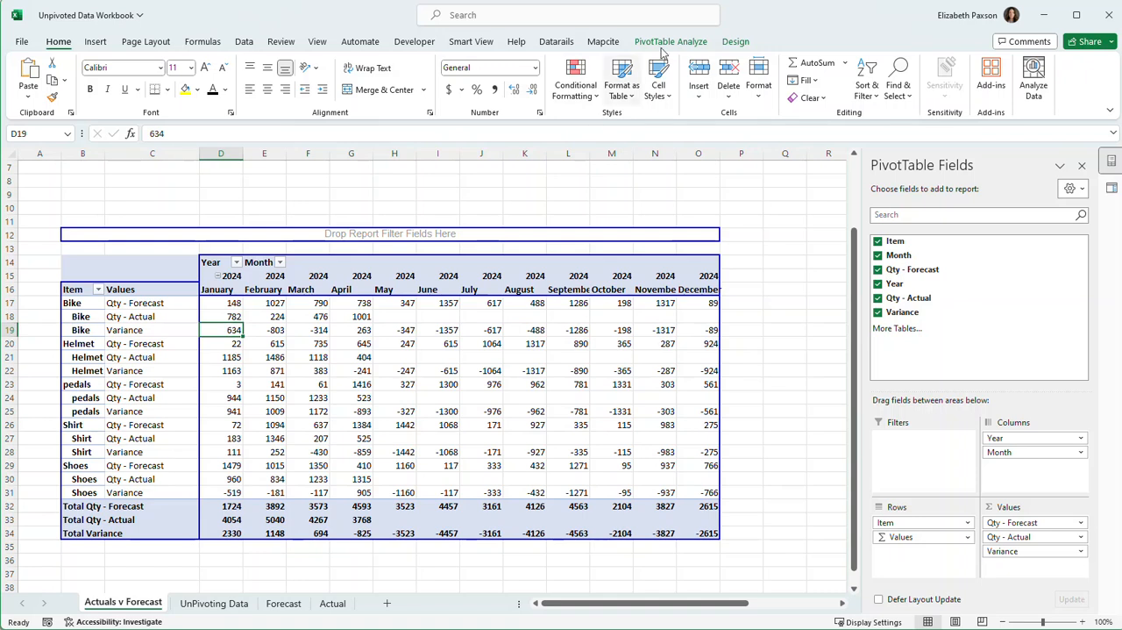
left_click(579, 96)
mouse_move(599, 135)
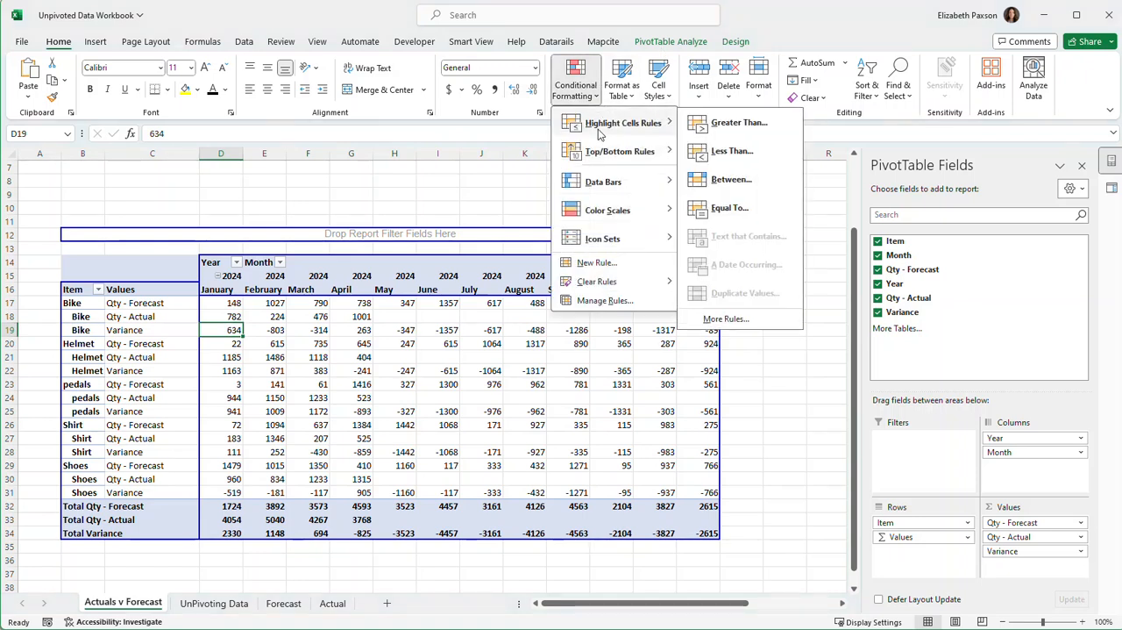
left_click(721, 180)
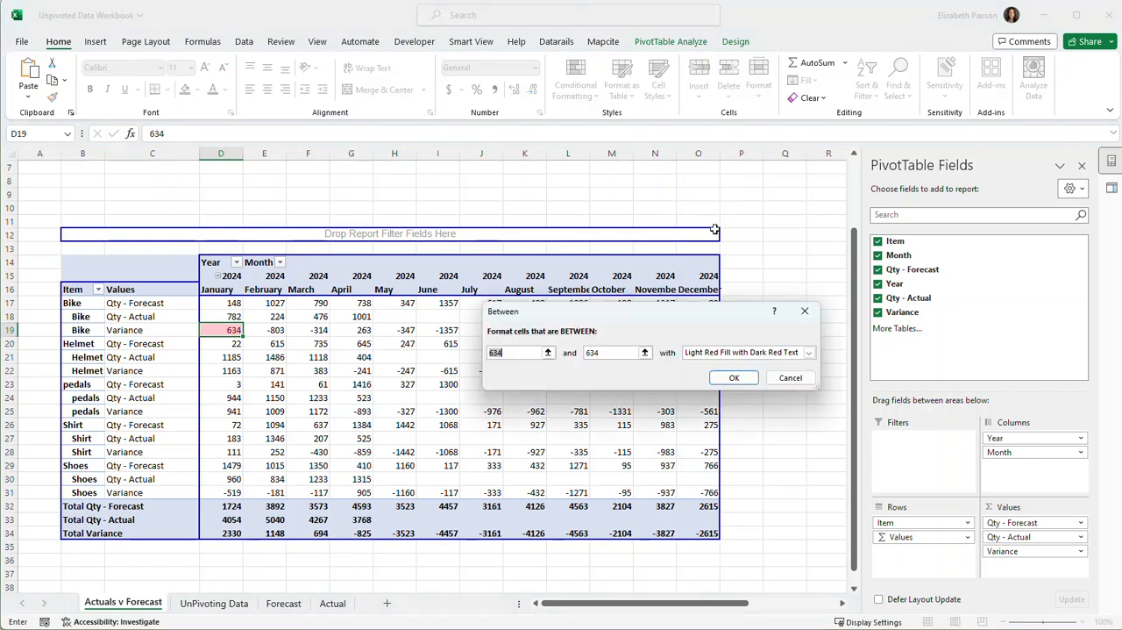
type("-5000")
key("Tab")
key("BackSpace")
type("5000")
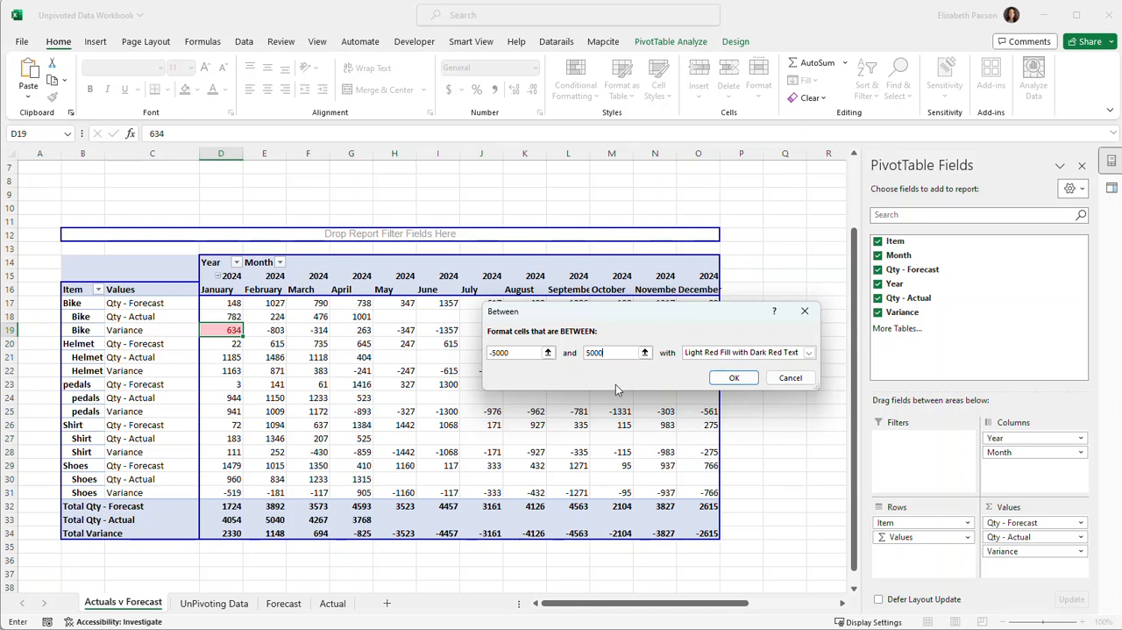
left_click(811, 354)
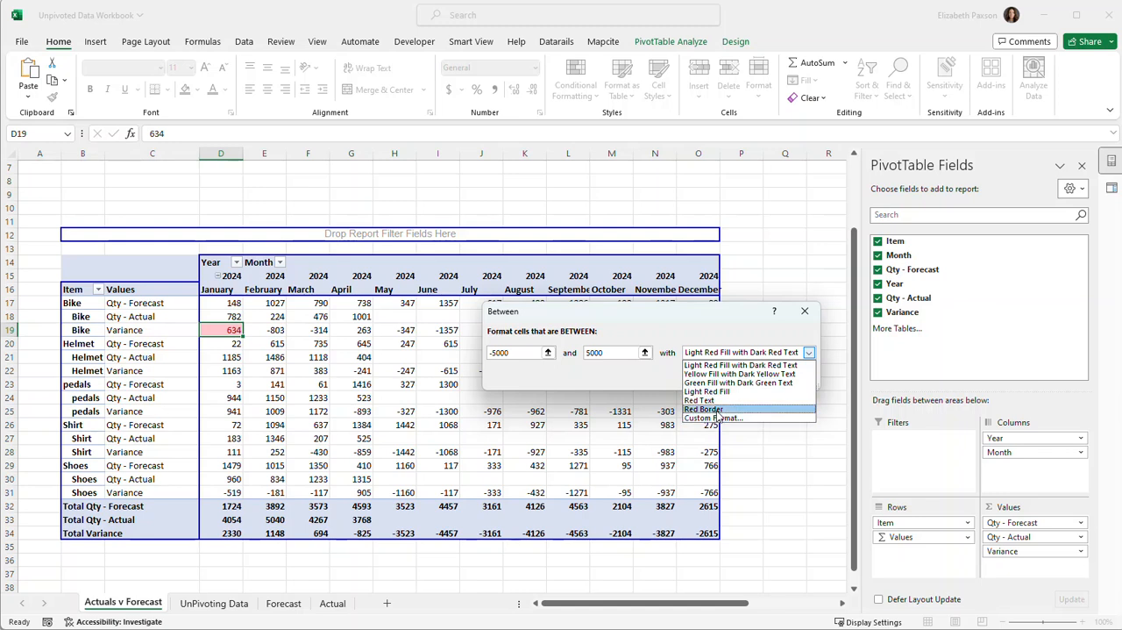
left_click(728, 373)
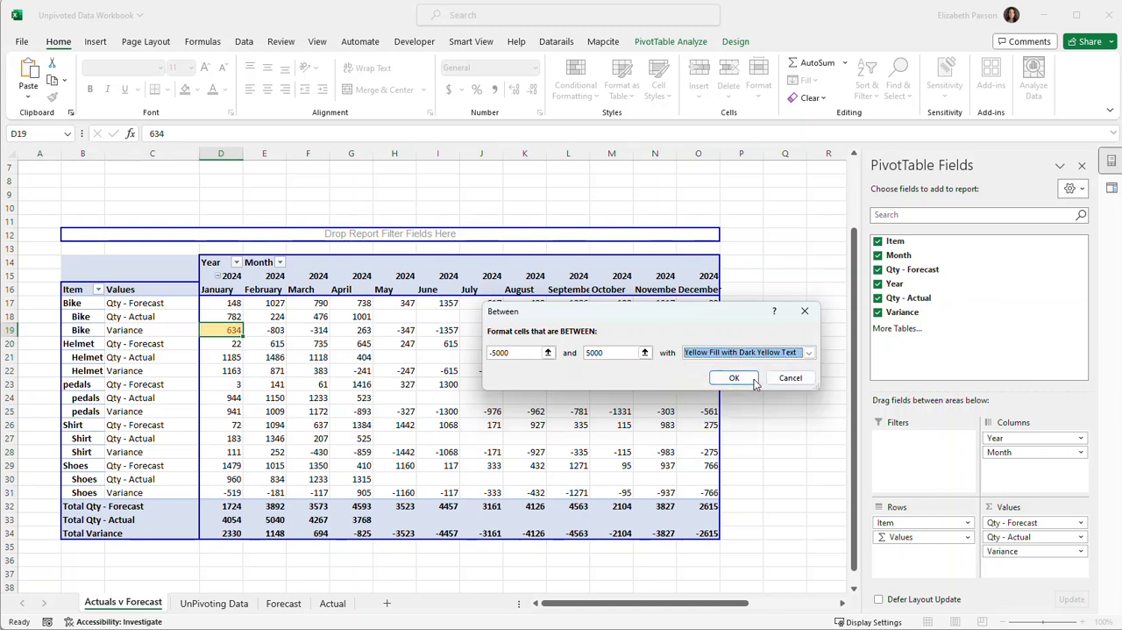
left_click(734, 378)
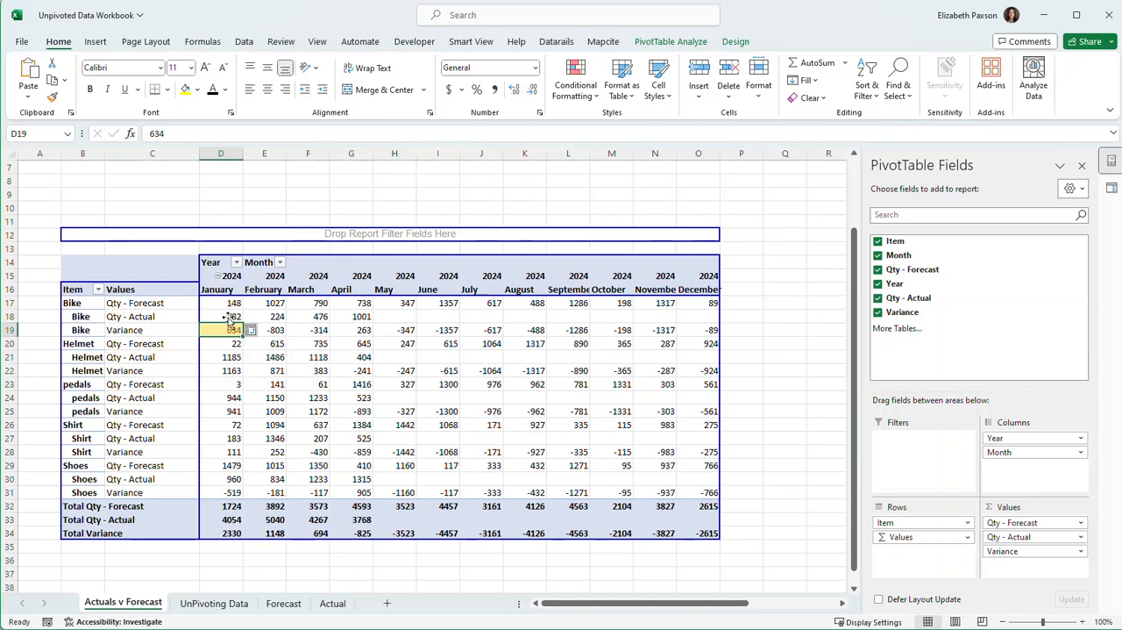
Edit the -5000 to 5000 conditional formatting rule so it applies to all cells showing Variance values.
left_click(600, 85)
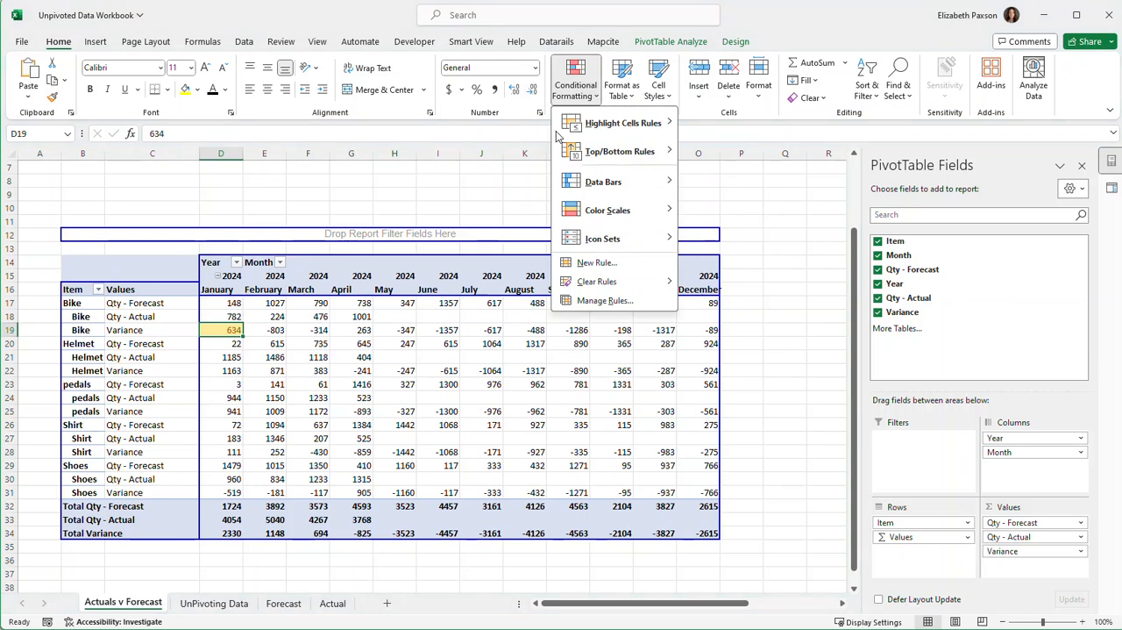
left_click(605, 300)
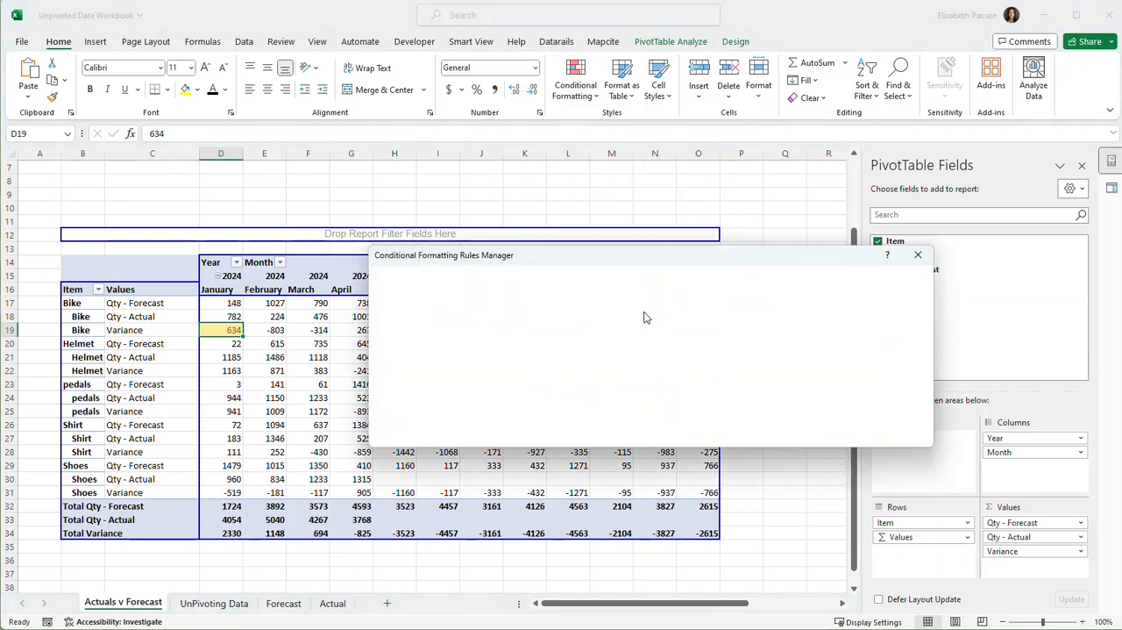
left_click(493, 336)
double_click(493, 337)
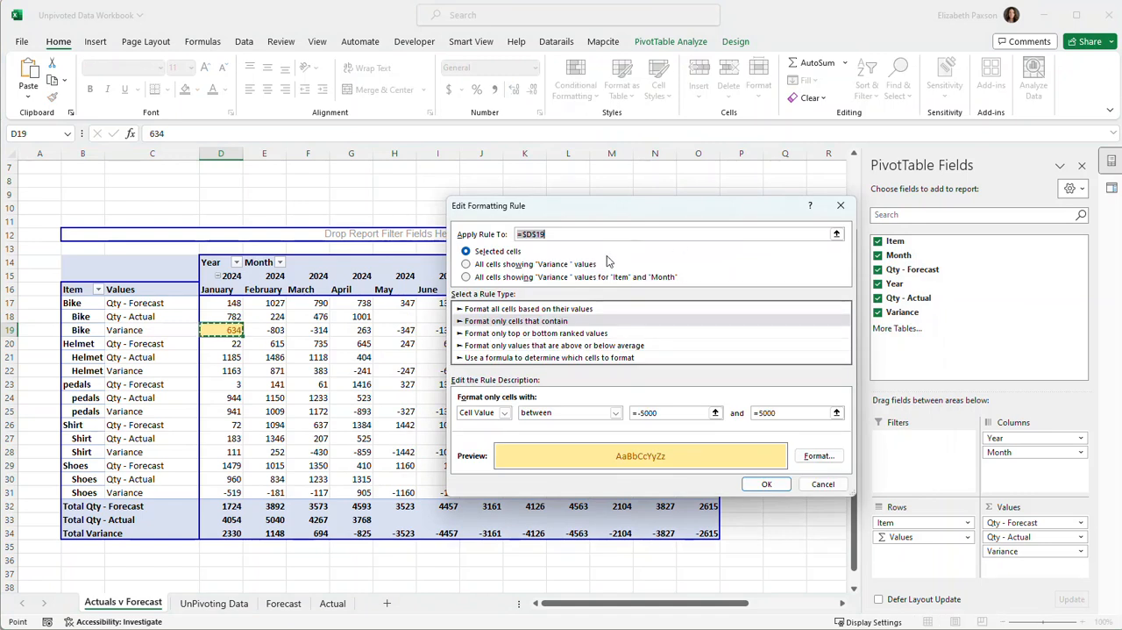
left_click(467, 278)
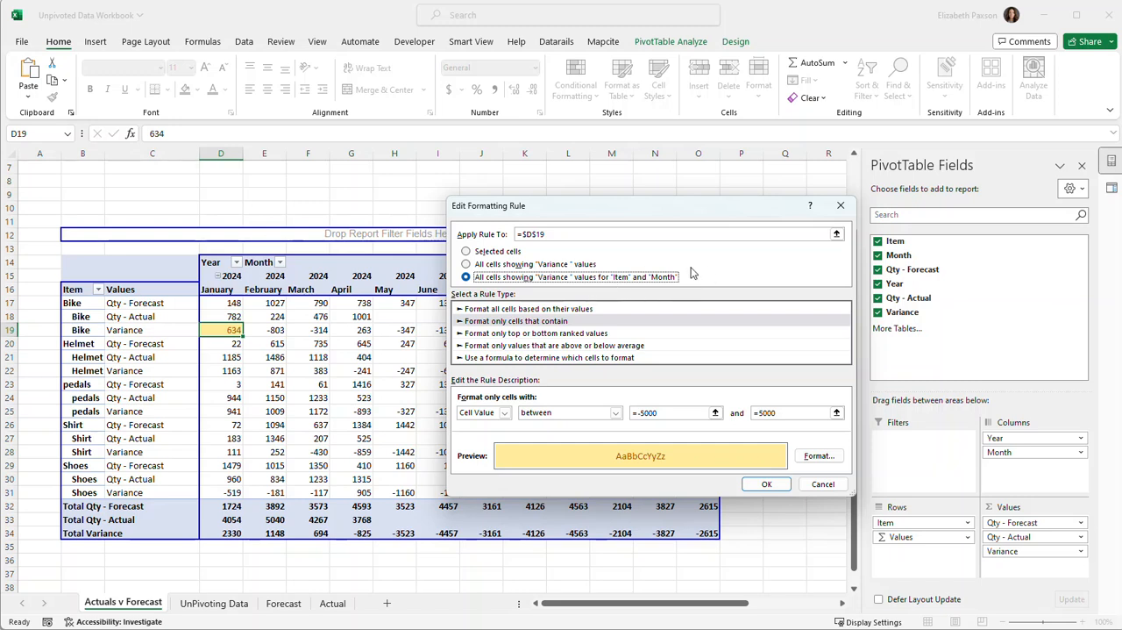
left_click(472, 264)
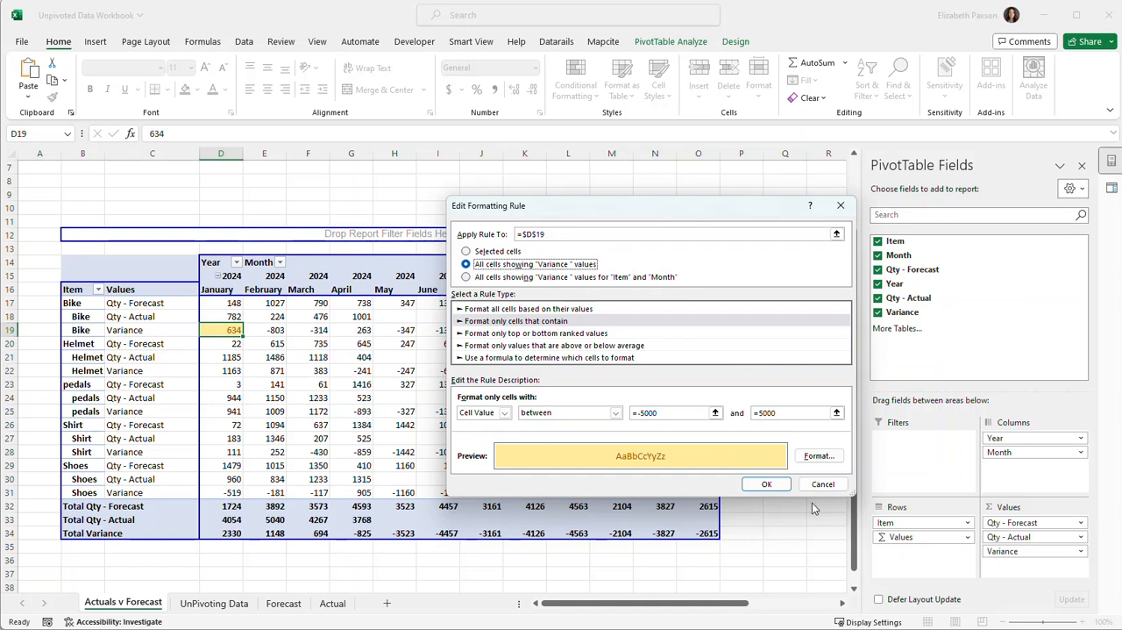
left_click(767, 483)
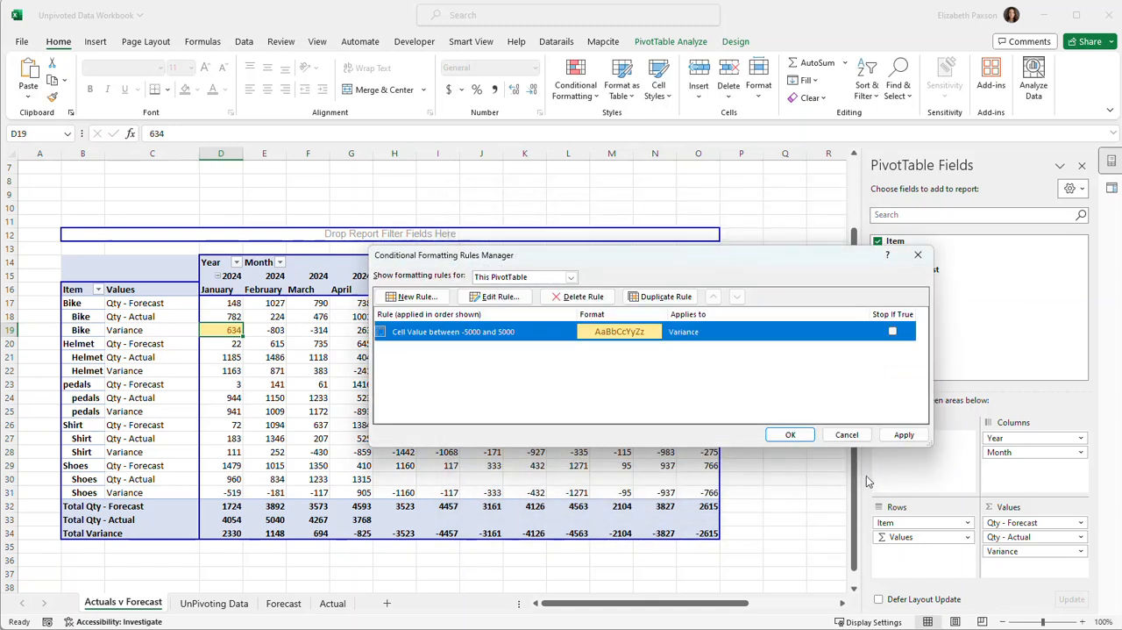
left_click(908, 435)
left_click(790, 435)
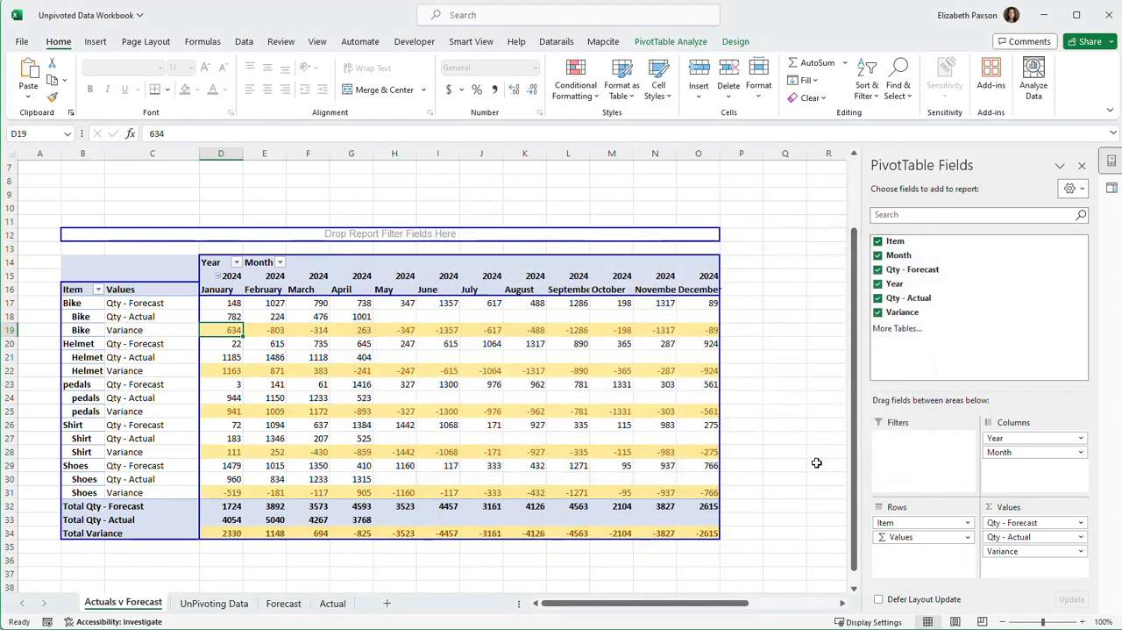
left_click(744, 436)
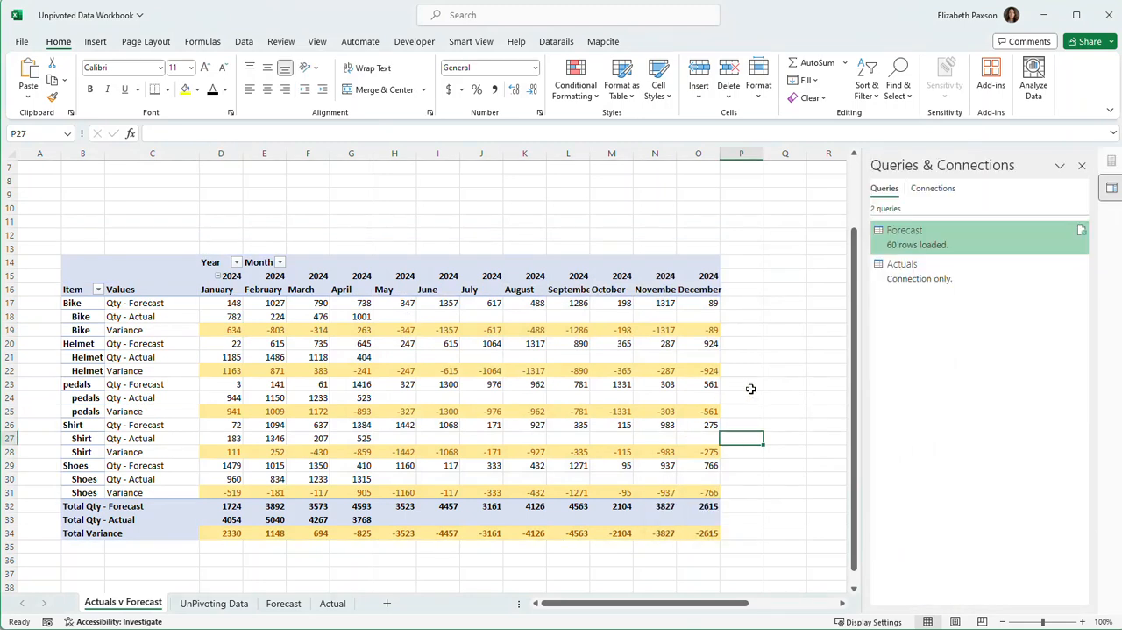
Enter the 5/31/2024 quantities on the Actual sheet: Bike 500, Shoes 250, Helmet 900, Shirt 400 and pedals 40.
left_click(451, 559)
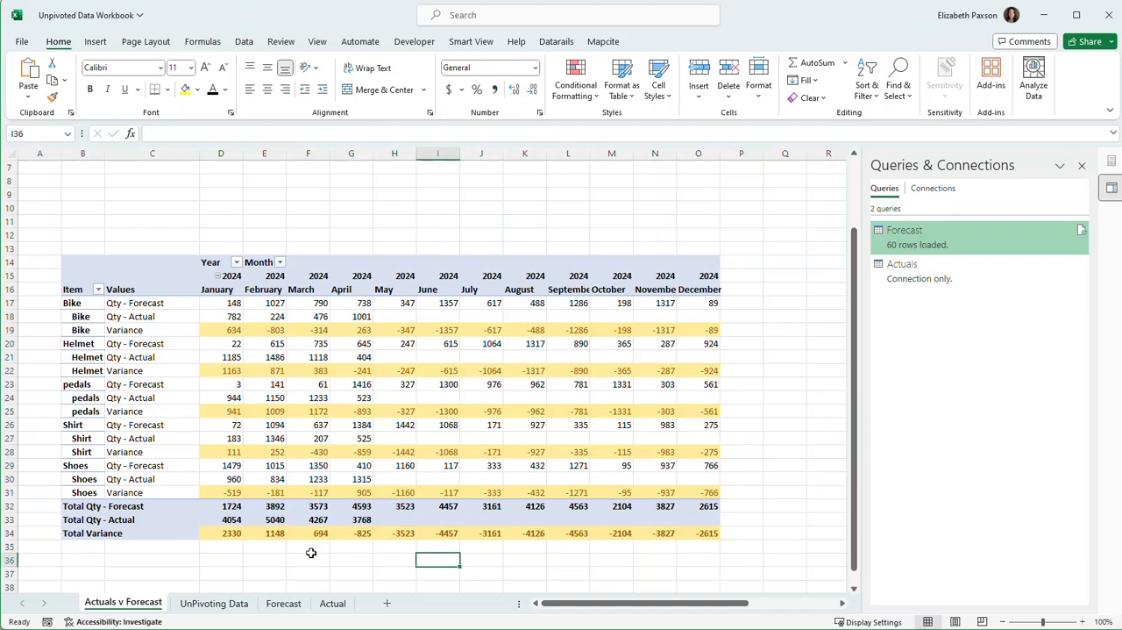
left_click(332, 603)
left_click(455, 422)
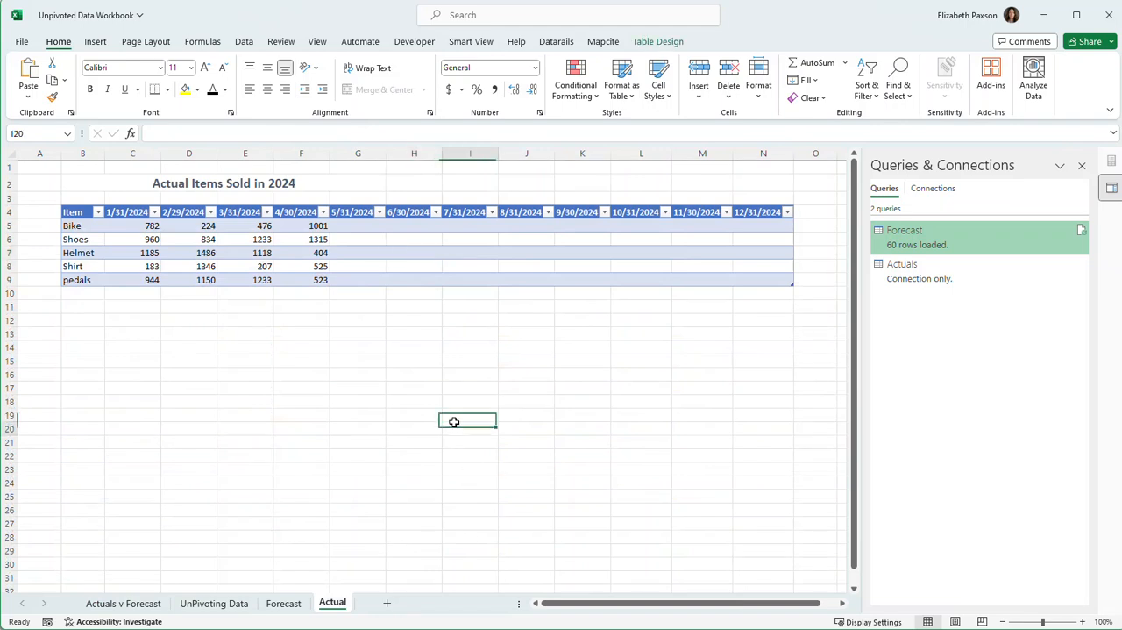
left_click(352, 228)
type("5")
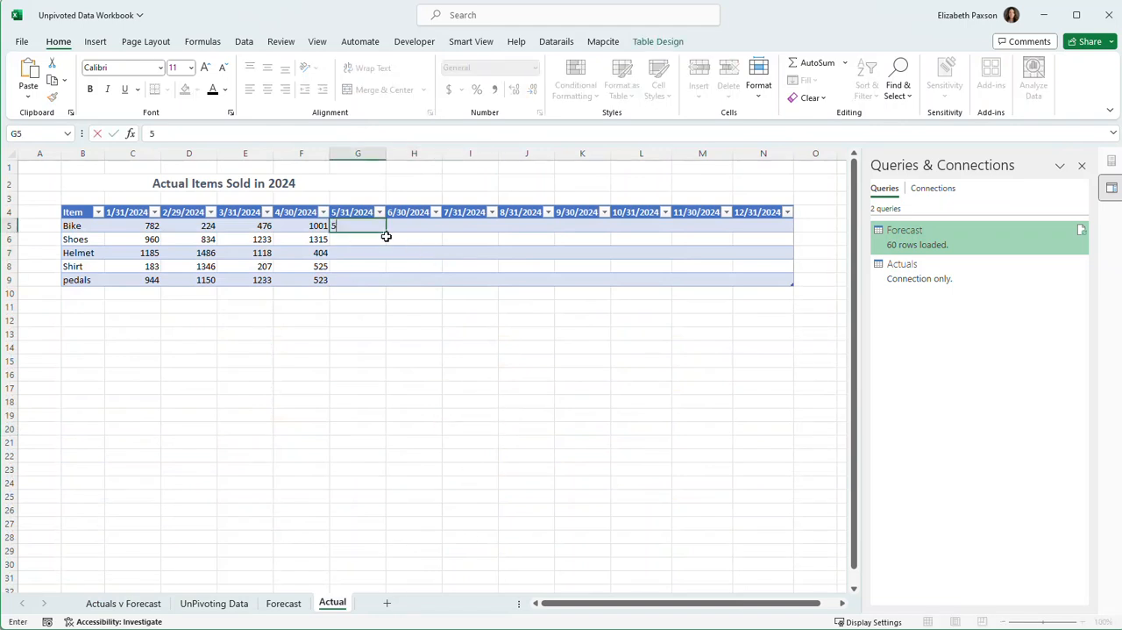
type("00")
key("Return")
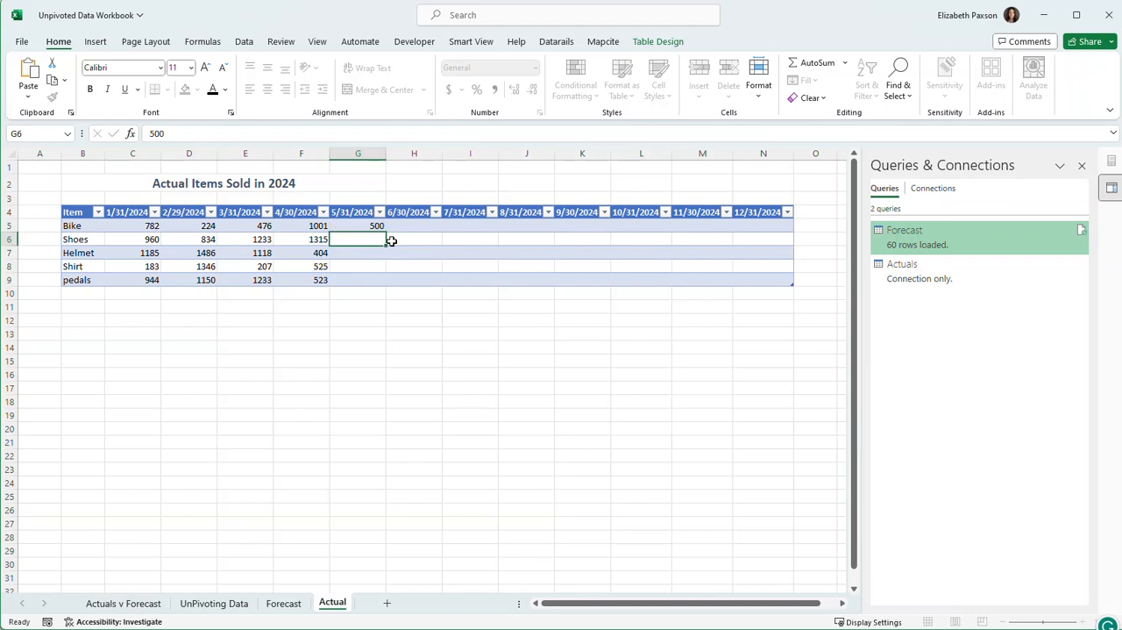
type("250")
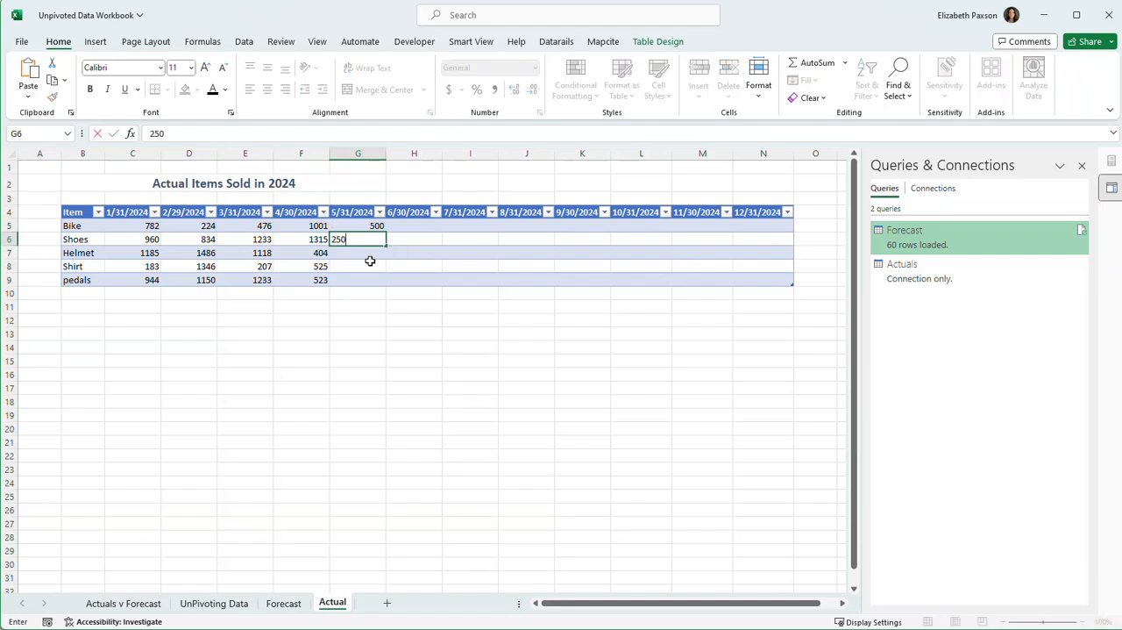
key("Return")
type("900")
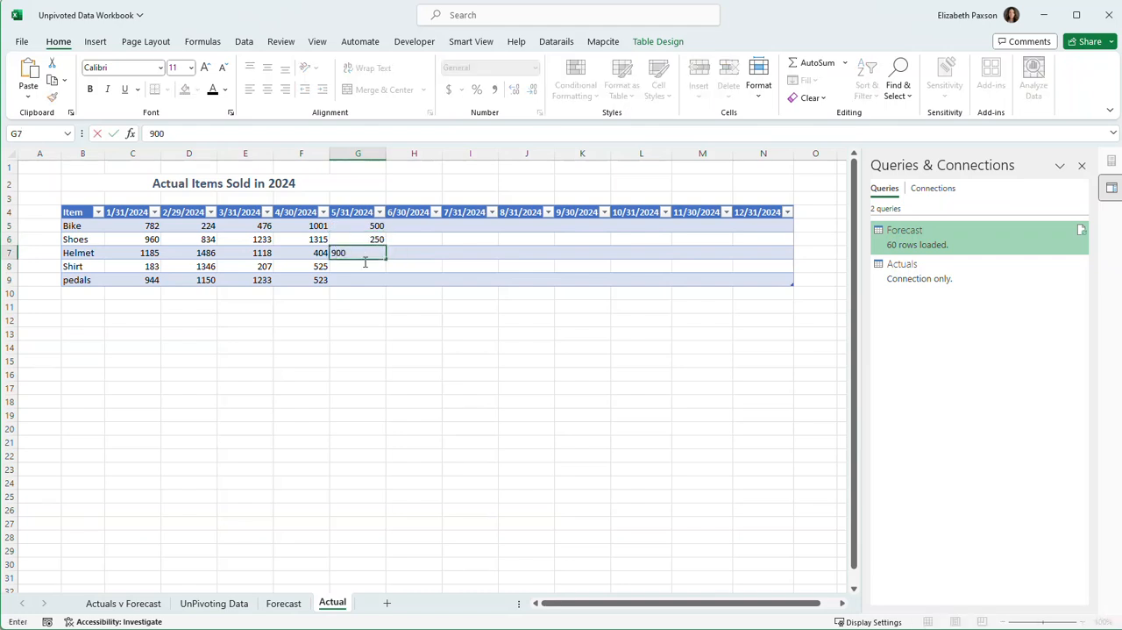
key("Return")
type("400")
key("Return")
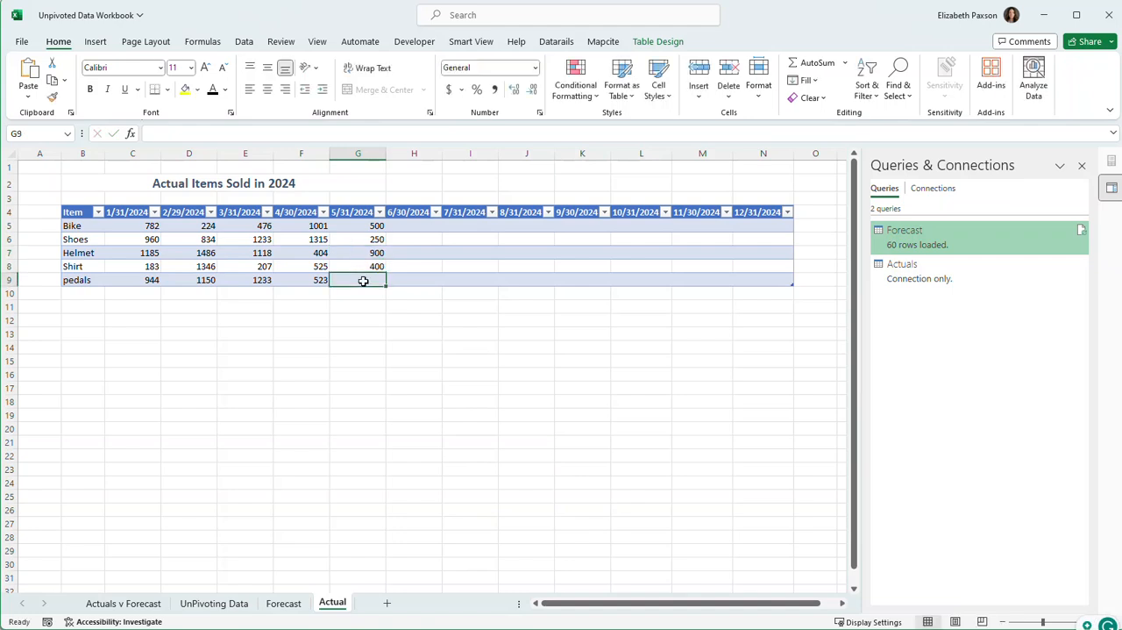
type("40")
left_click(444, 383)
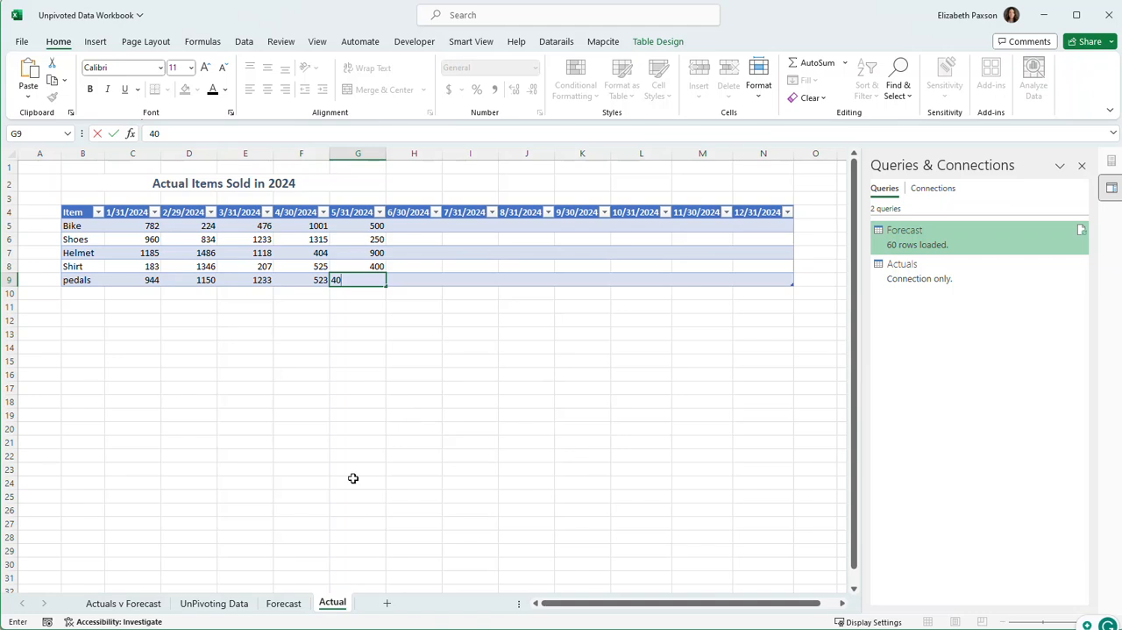
Refresh the PivotTable on the Actuals v Forecast sheet to bring in the May actuals.
left_click(141, 603)
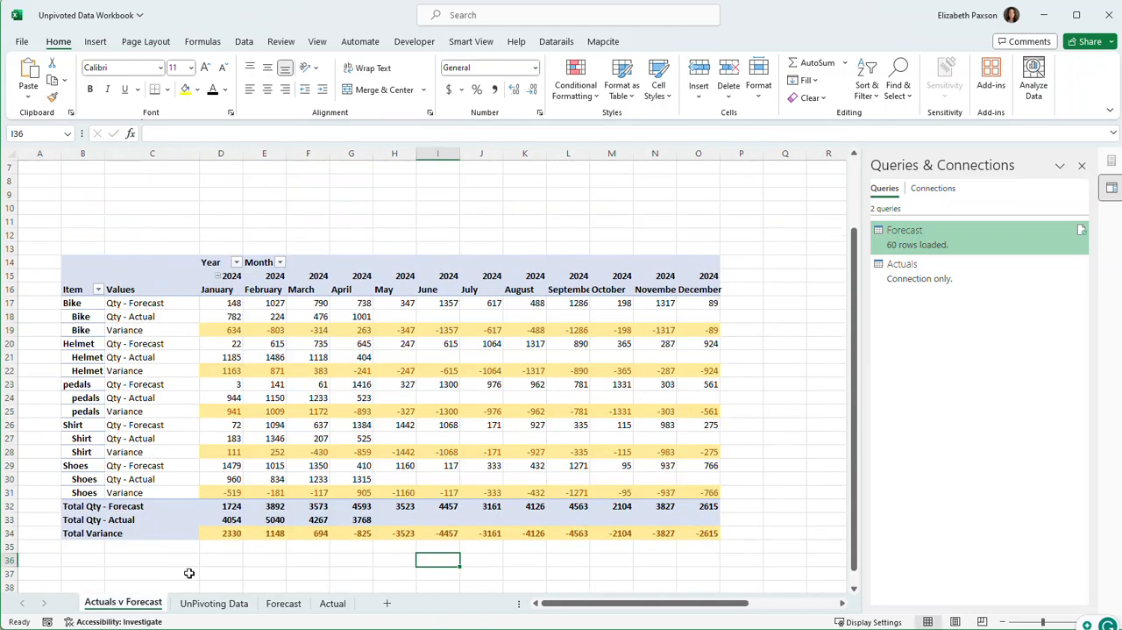
right_click(352, 354)
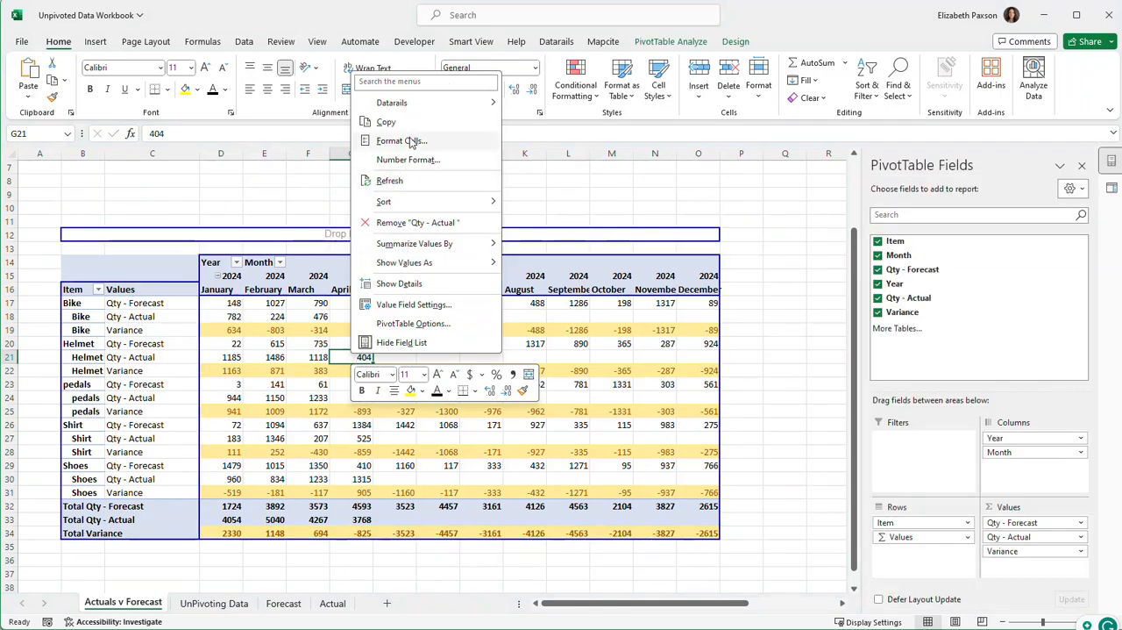
key("Escape")
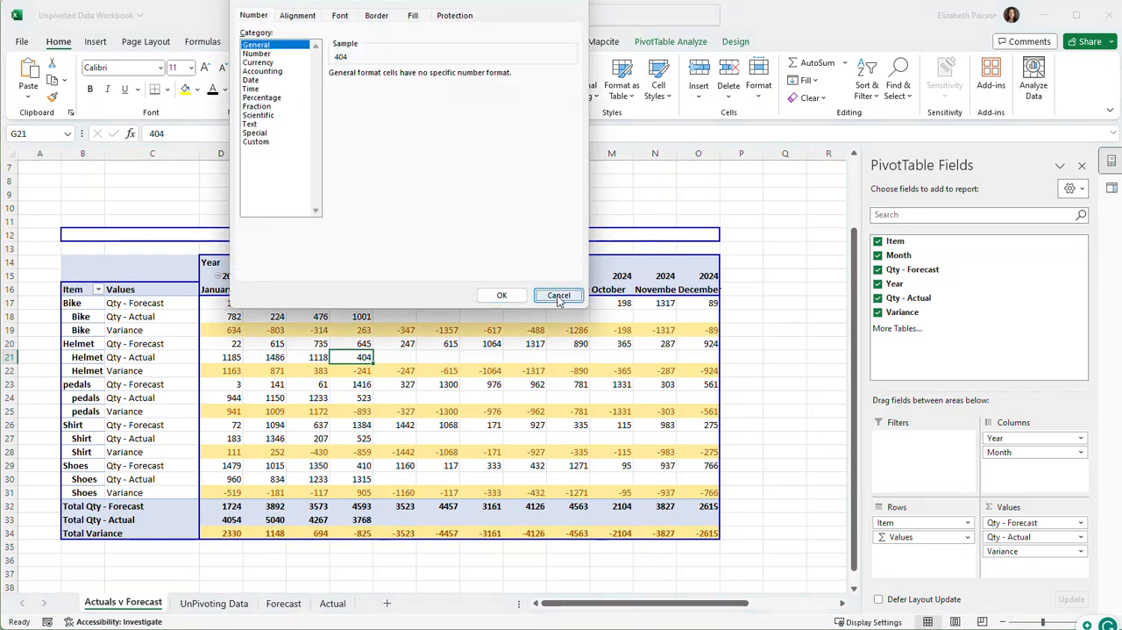
left_click(558, 296)
right_click(407, 343)
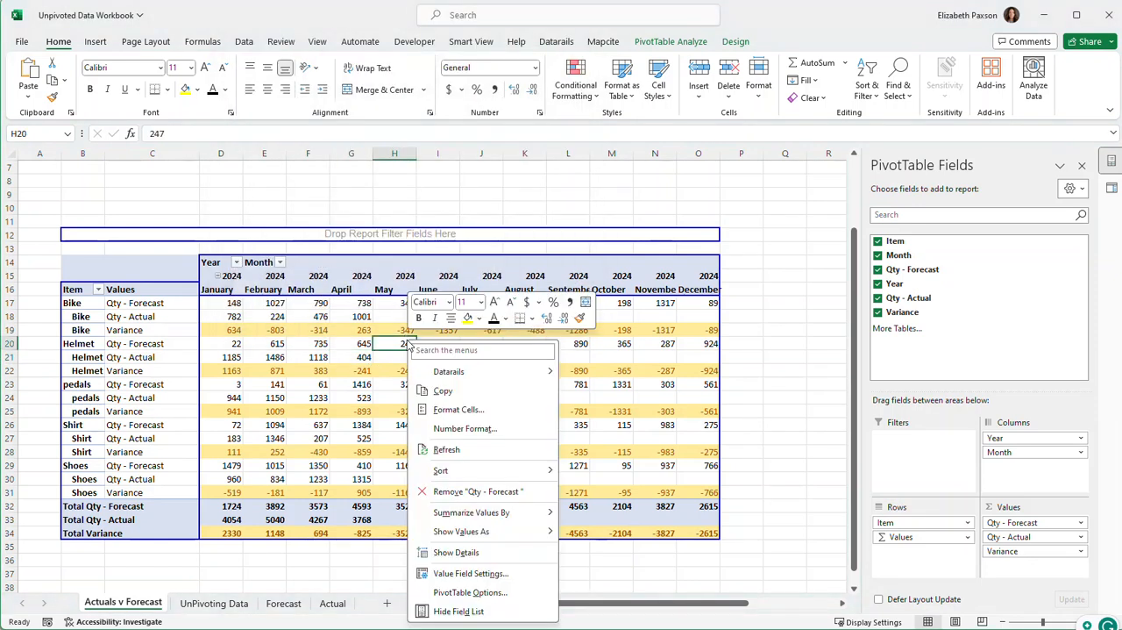
left_click(447, 449)
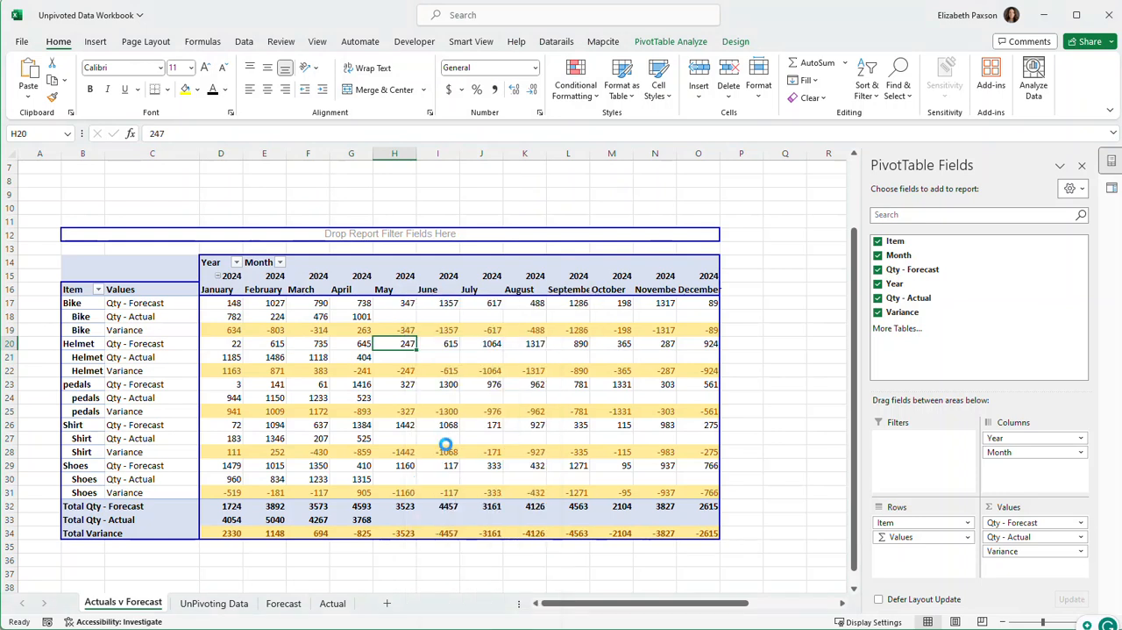
left_click(399, 316)
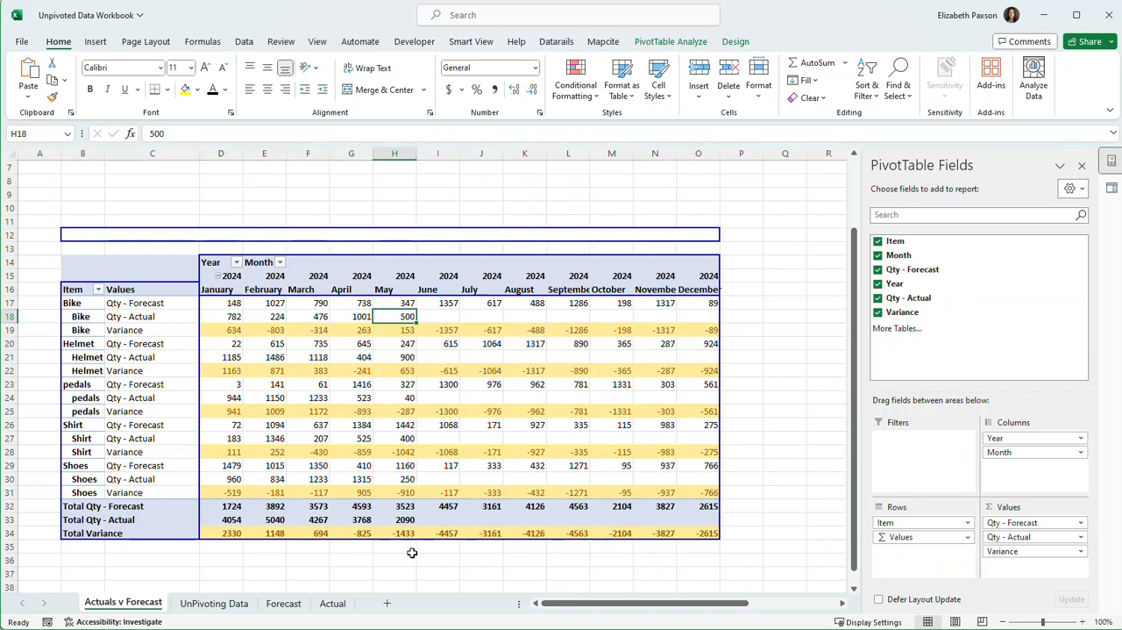
Add a 1/31/2025 column header directly after 12/31/2024 in the Forecast sheet's table.
left_click(334, 604)
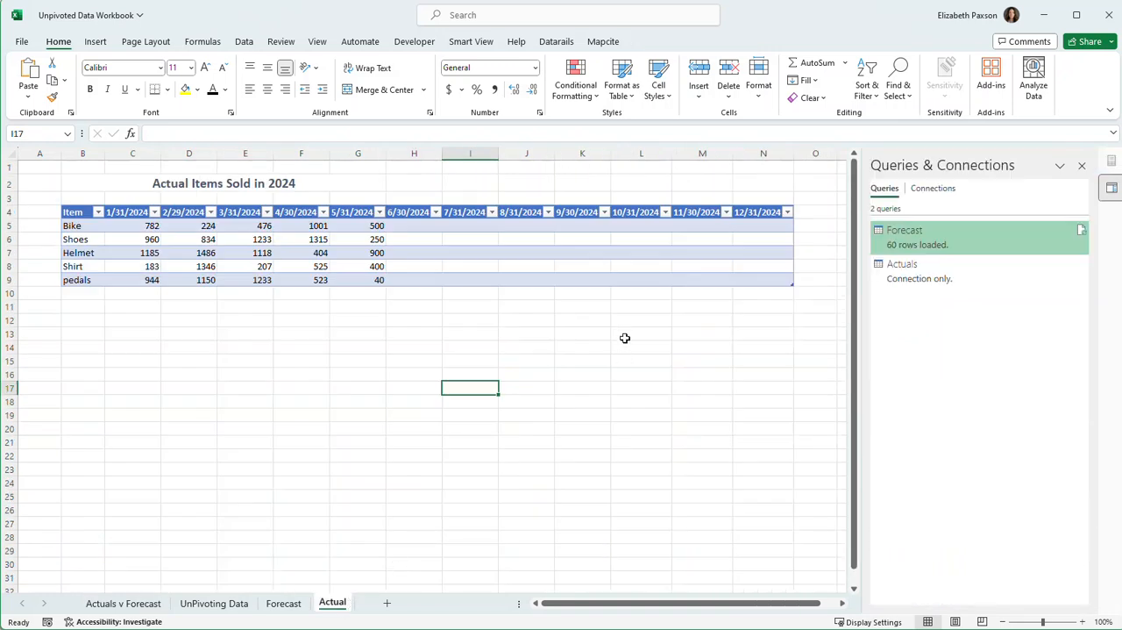
left_click(285, 603)
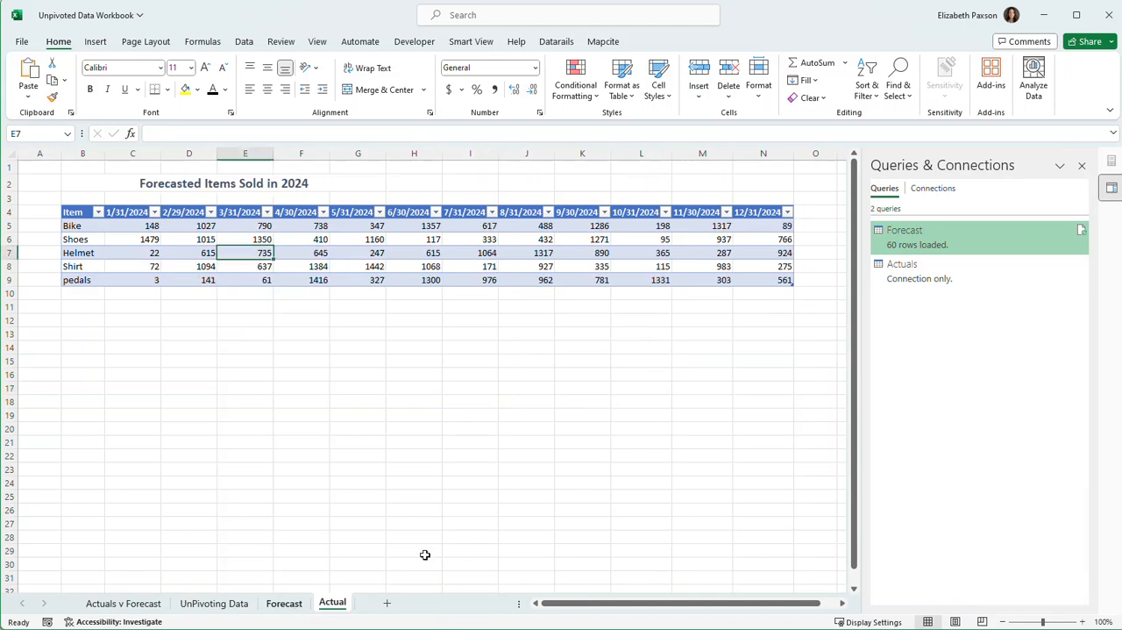
left_click(843, 604)
left_click(843, 604)
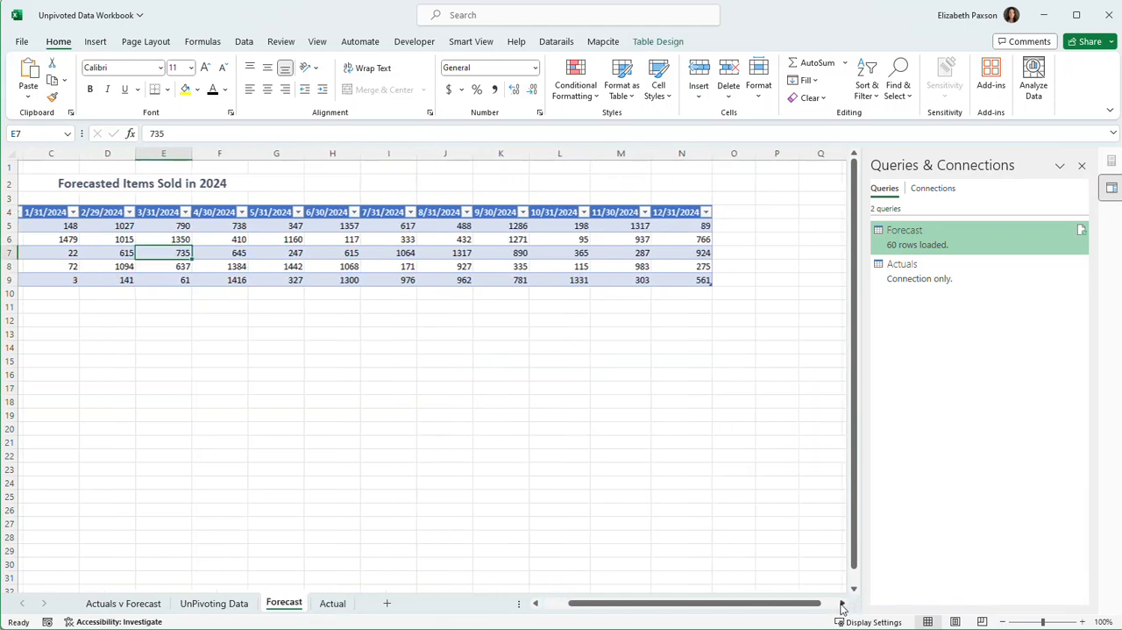
left_click(843, 603)
left_click(667, 213)
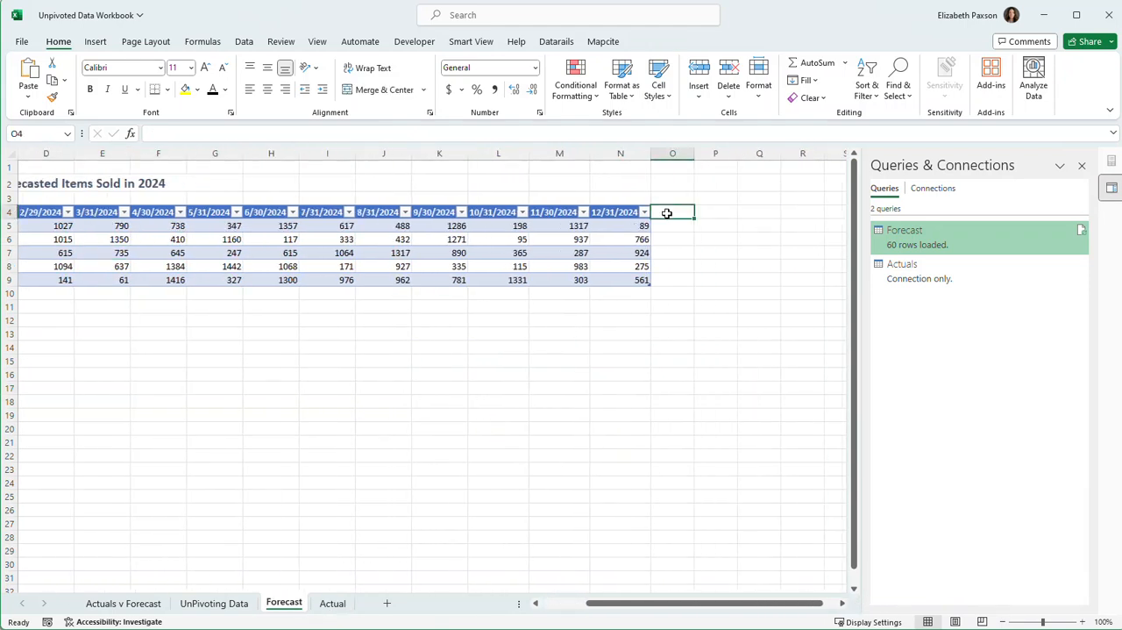
type("1")
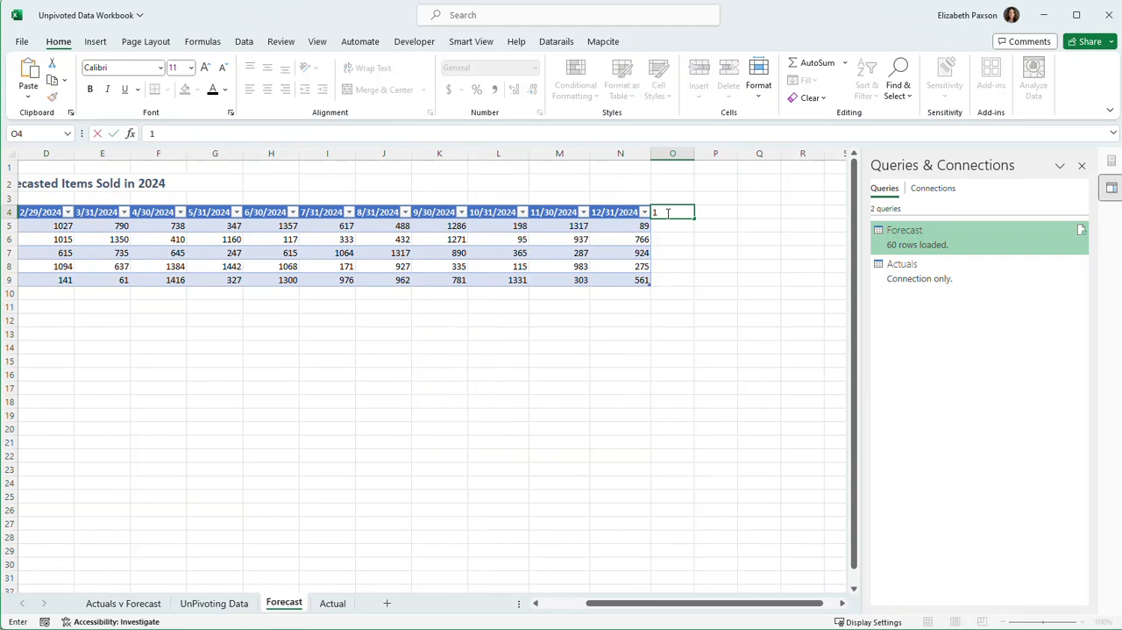
type("/31/2025")
Fill the 1/31/2025 forecasts with Bike 1200, Shoes 900, Helmet 550, Shirt 452 and pedals 980, and widen column O to fit the date.
left_click(685, 226)
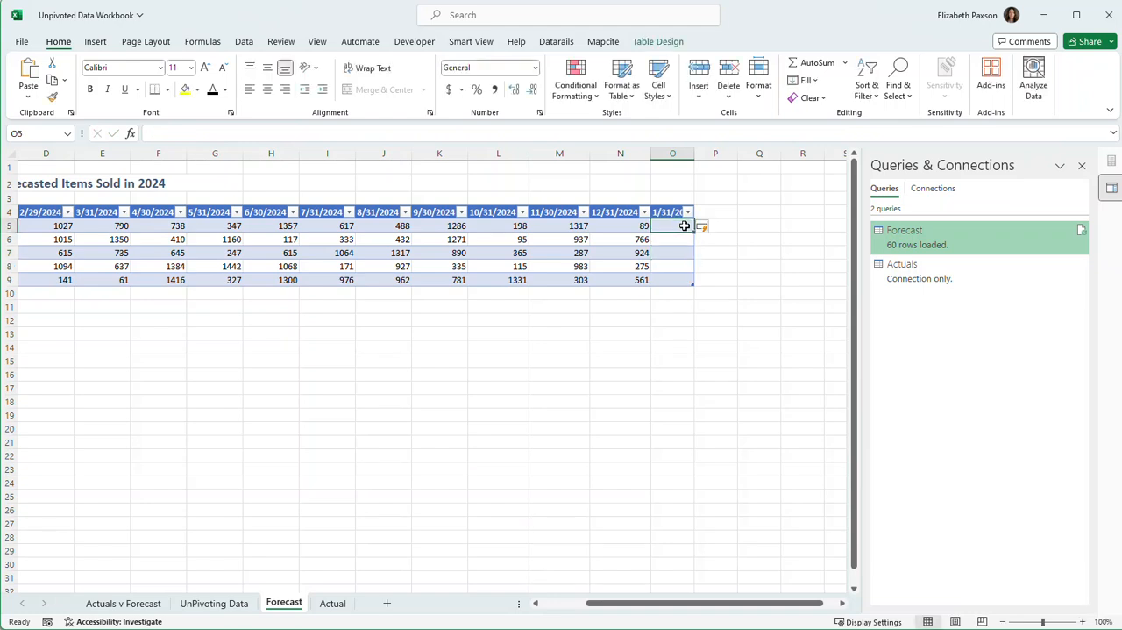
type("1200")
key("Return")
type("900")
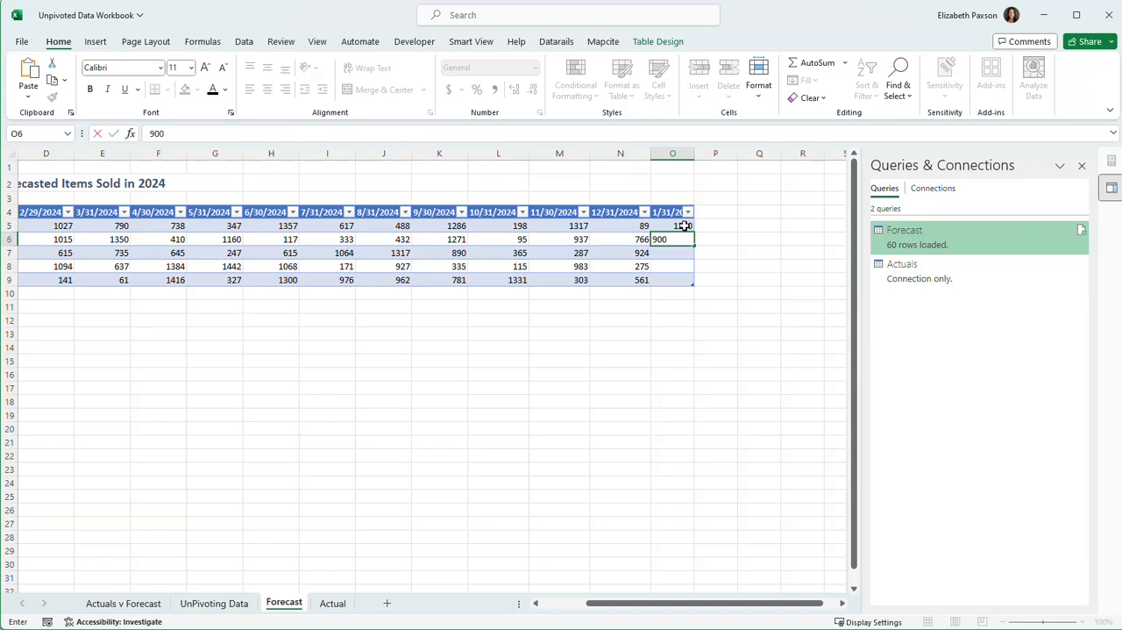
key("Return")
type("550")
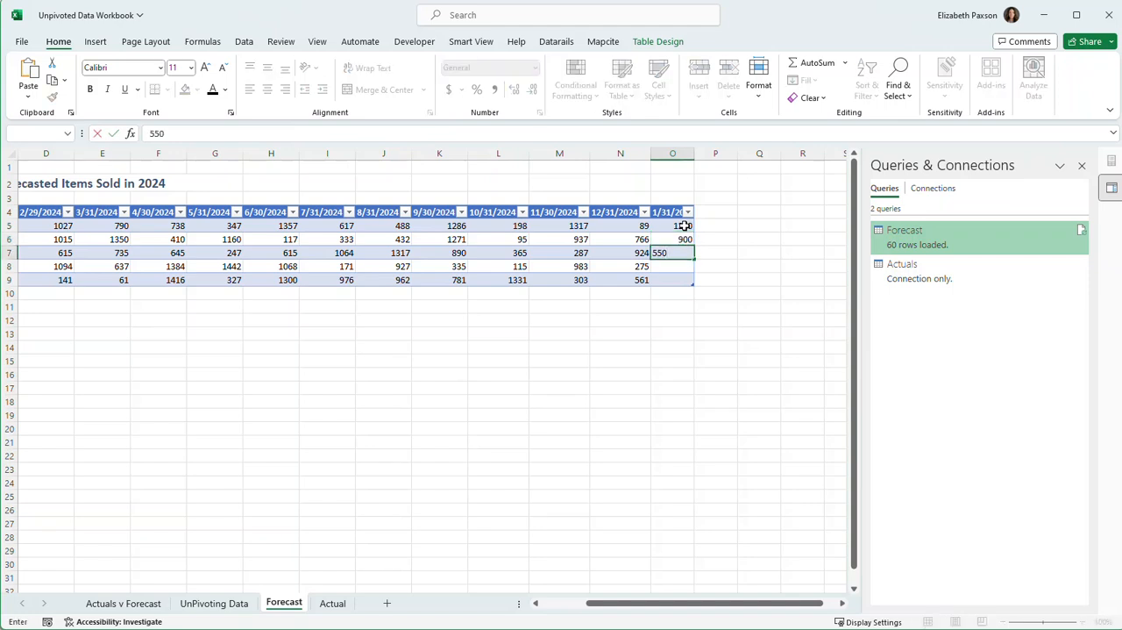
key("Return")
type("4")
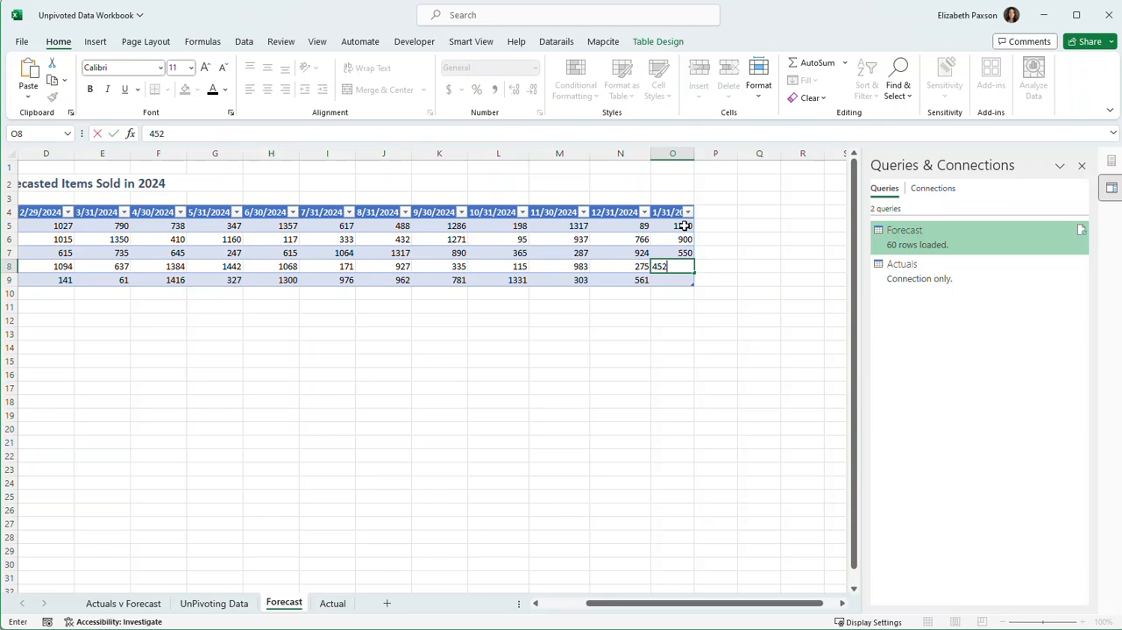
type("52")
key("Return")
type("980")
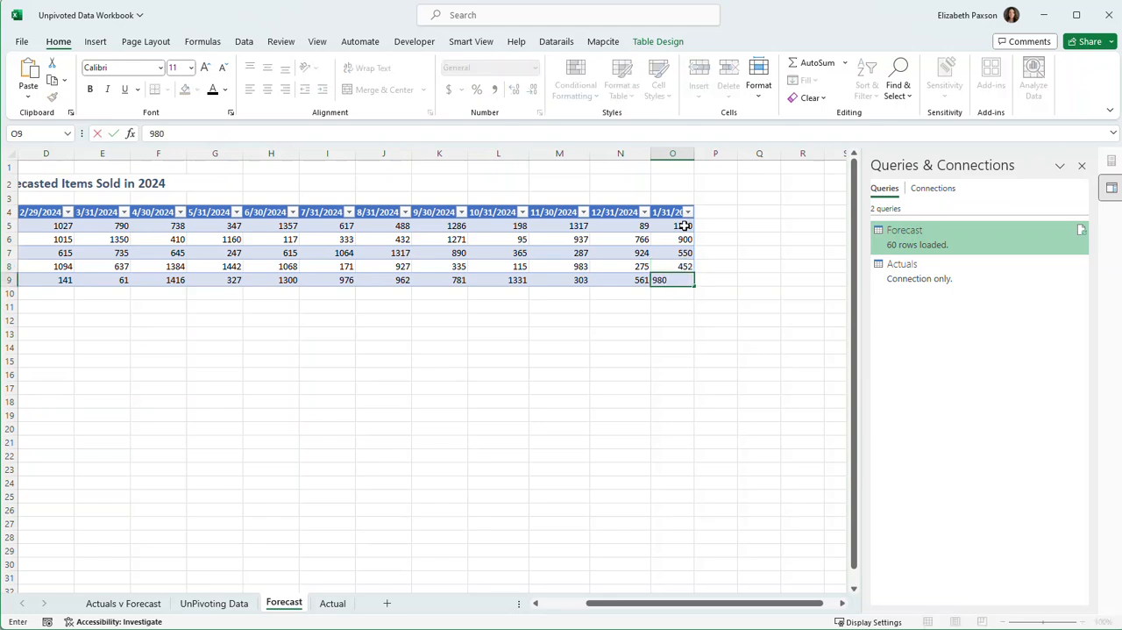
left_click(716, 428)
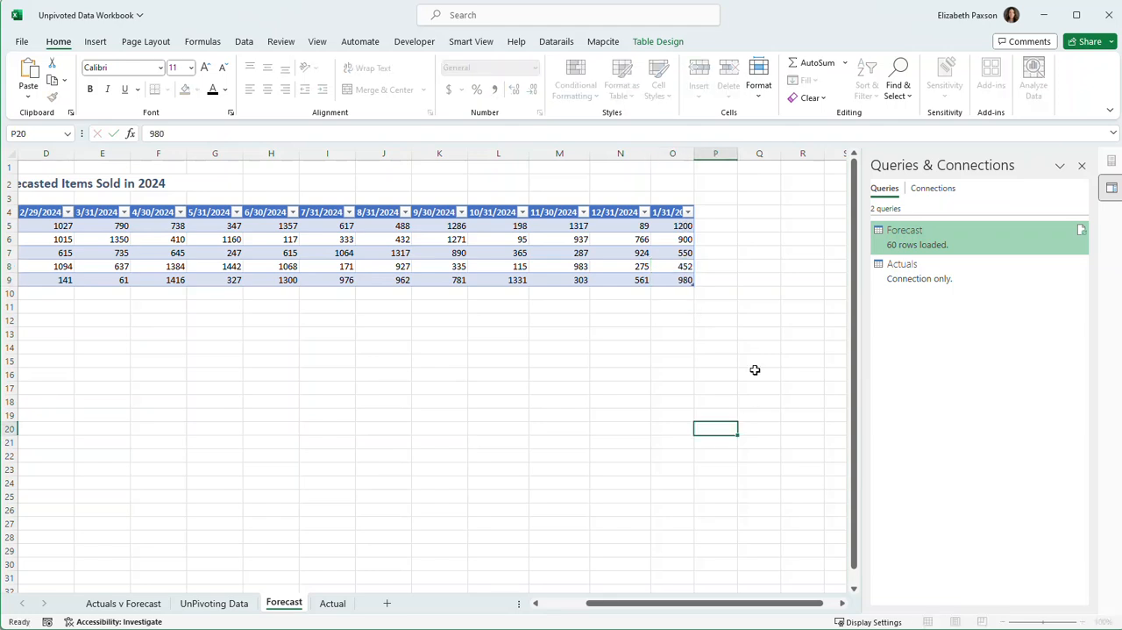
left_click_drag(694, 153, 718, 155)
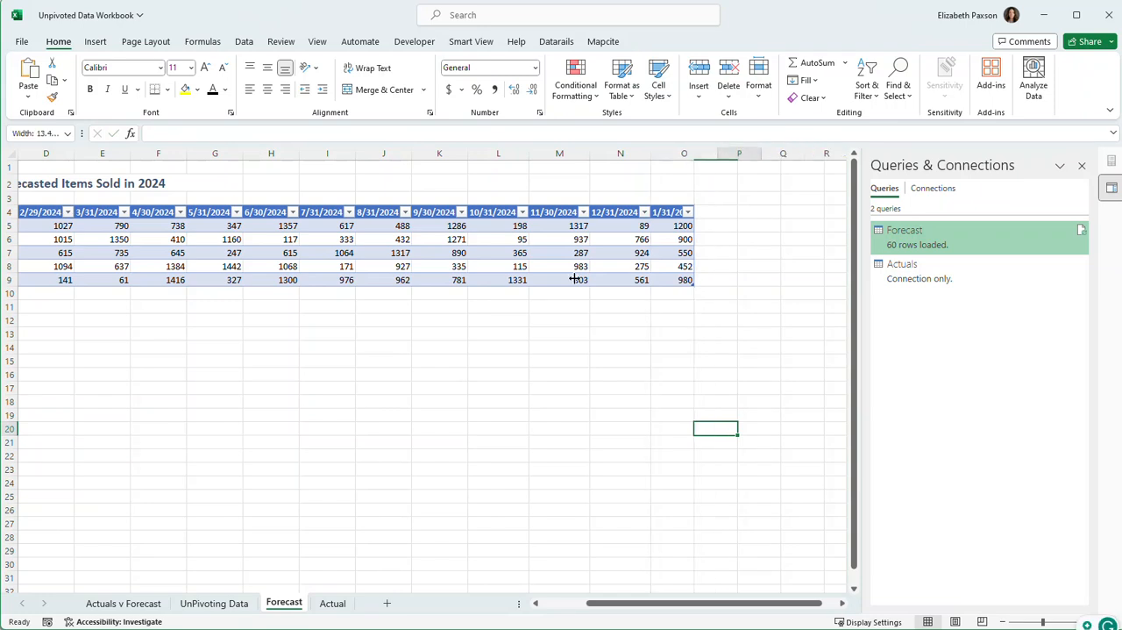
Refresh the Actuals v Forecast PivotTable to include the January 2025 forecast, and check the years offered in its Year filter.
left_click(151, 603)
right_click(289, 384)
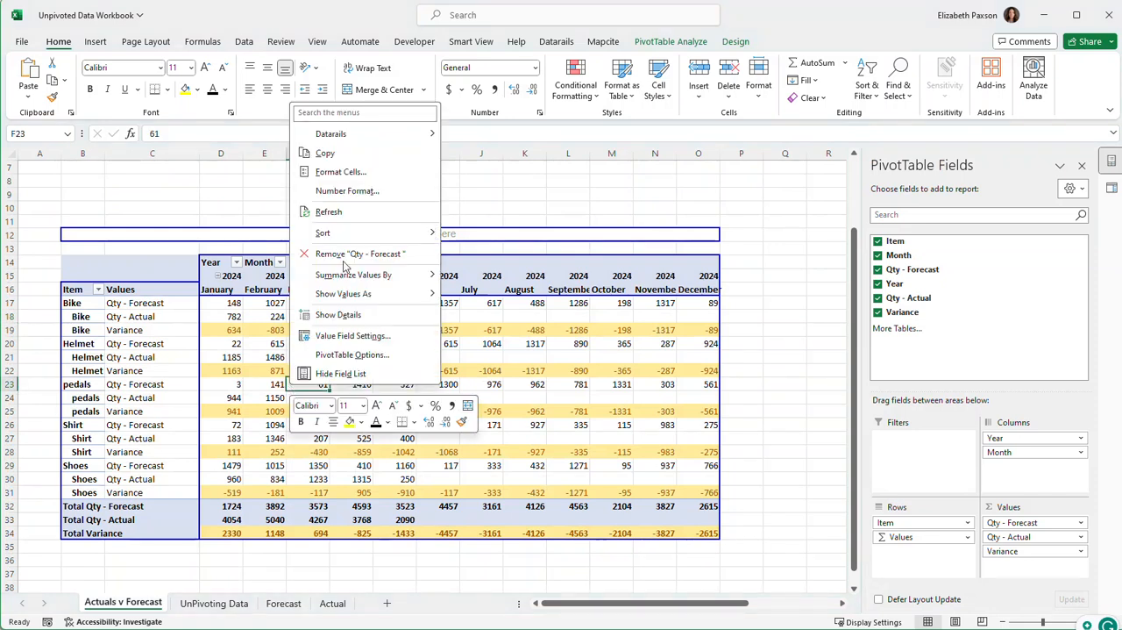
left_click(382, 178)
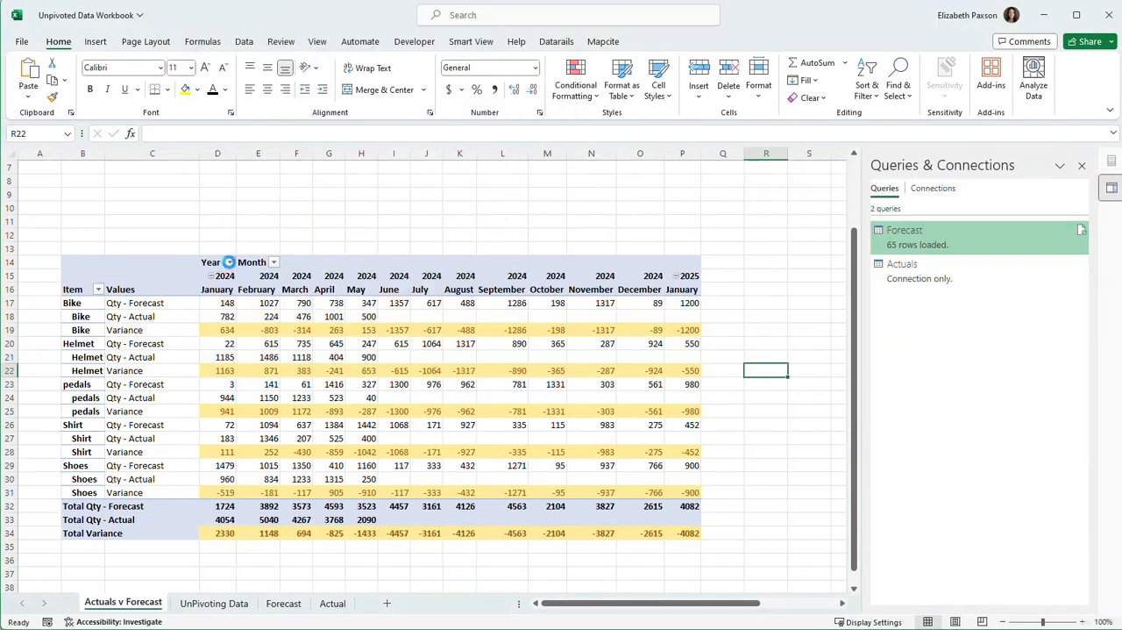
left_click(230, 263)
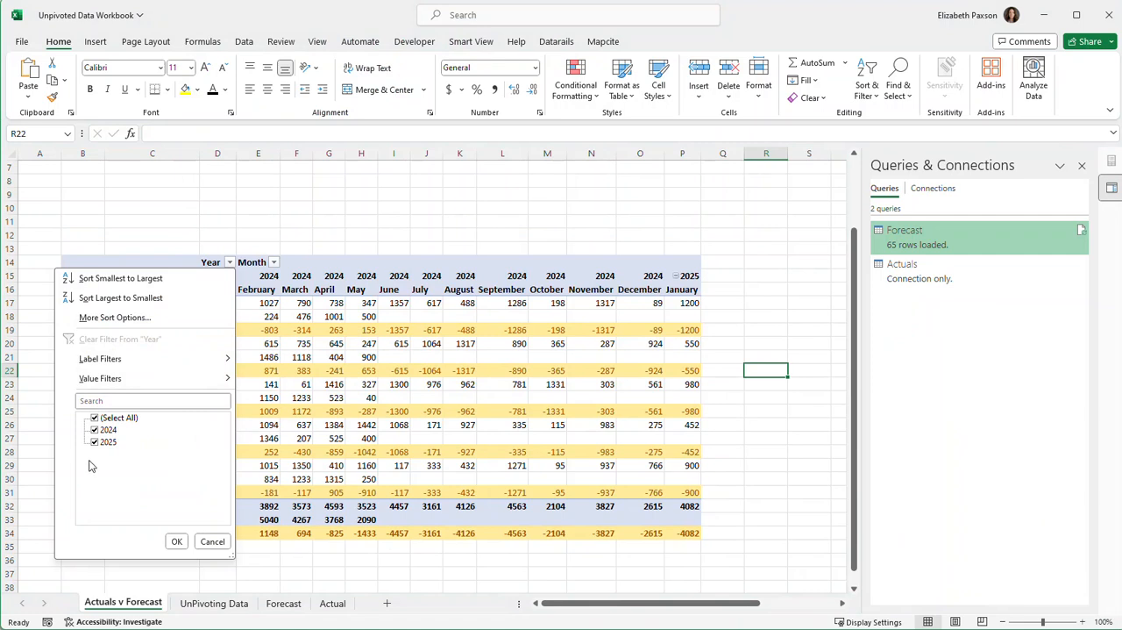
left_click(177, 541)
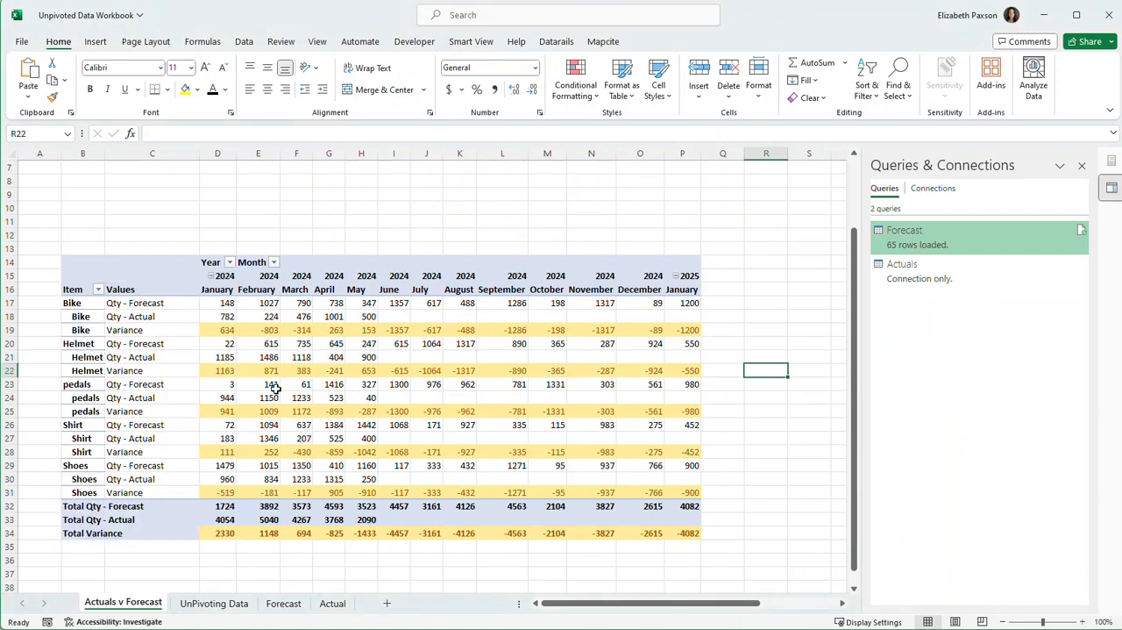
Insert slicers for the Item and Year fields of the Actuals v Forecast PivotTable.
mouse_move(275, 392)
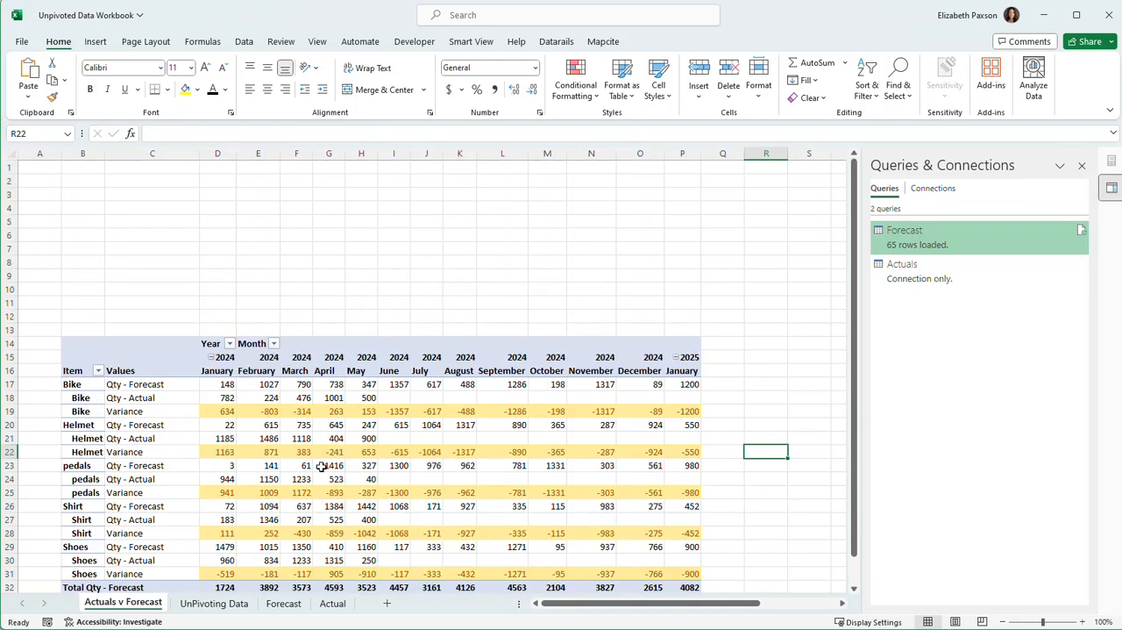
left_click(364, 452)
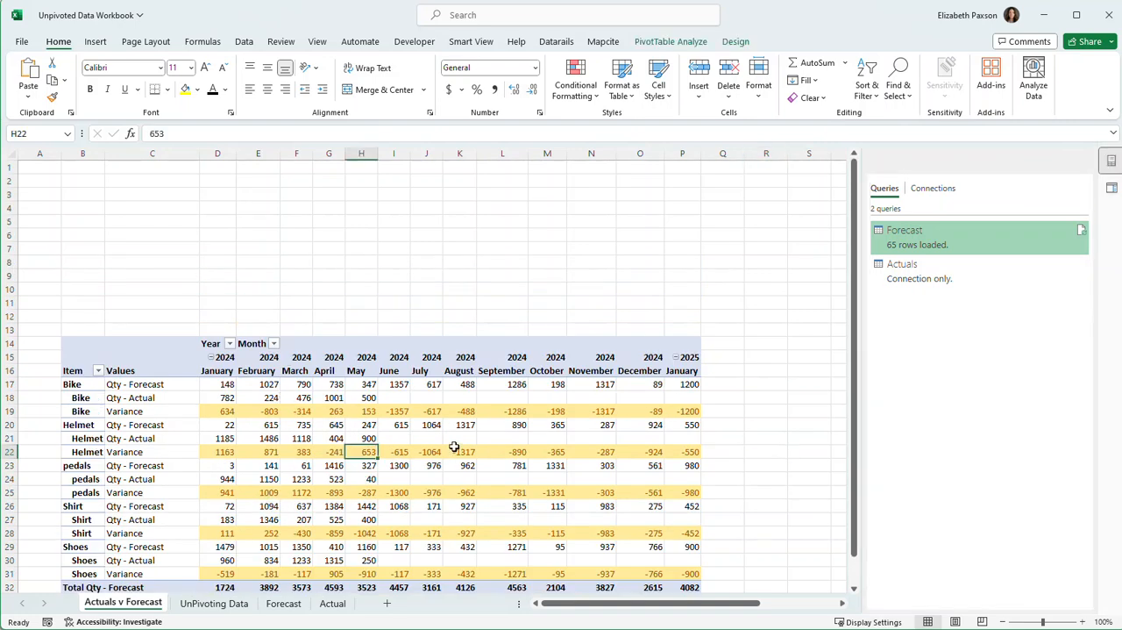
left_click(671, 42)
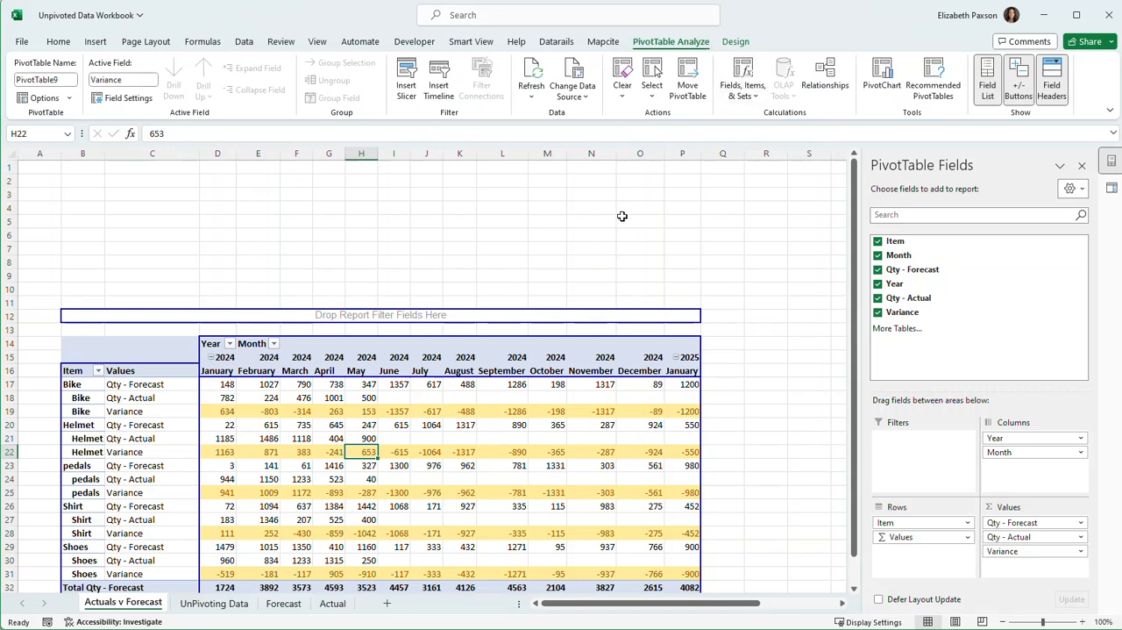
left_click(406, 79)
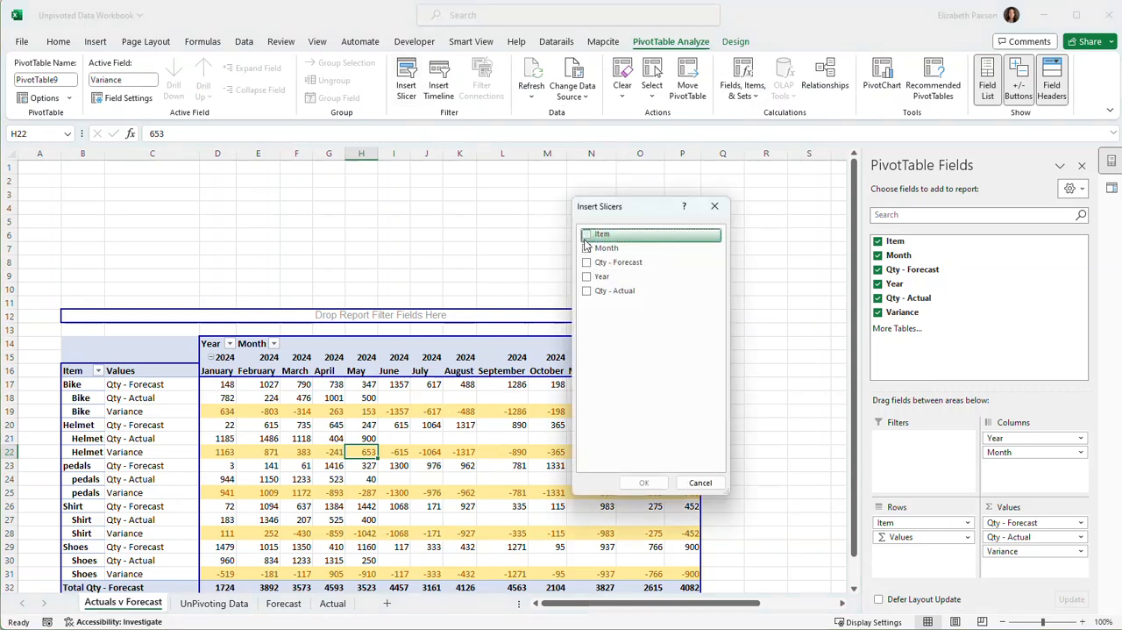
left_click(587, 235)
left_click(587, 277)
left_click(643, 482)
Place the Item slicer above the PivotTable starting at column B, with the Year slicer directly beside it.
left_click_drag(406, 290, 96, 160)
left_click_drag(444, 317, 242, 166)
left_click(426, 221)
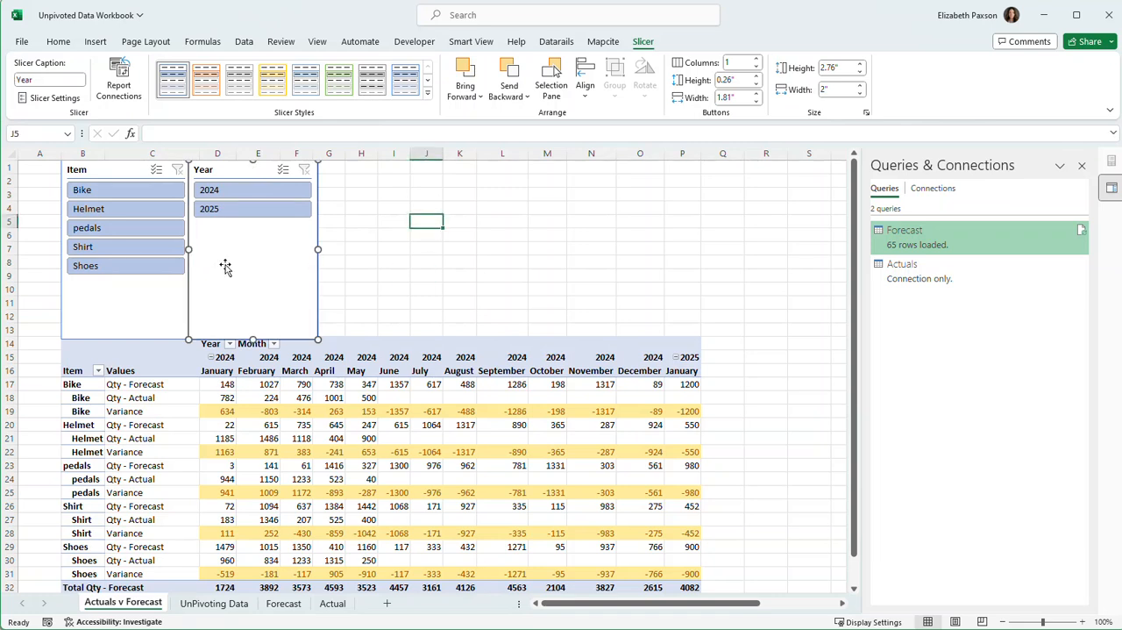
Filter the Actuals v Forecast PivotTable with the slicers to the item Bike and the year 2024.
left_click(122, 193)
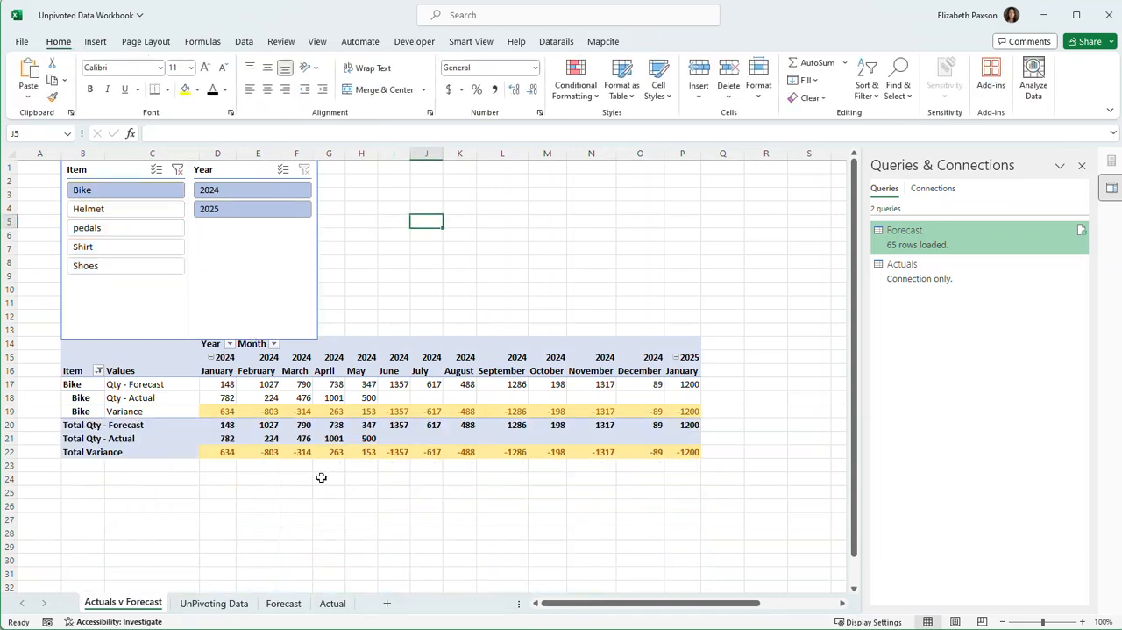
left_click(248, 193)
left_click(424, 487)
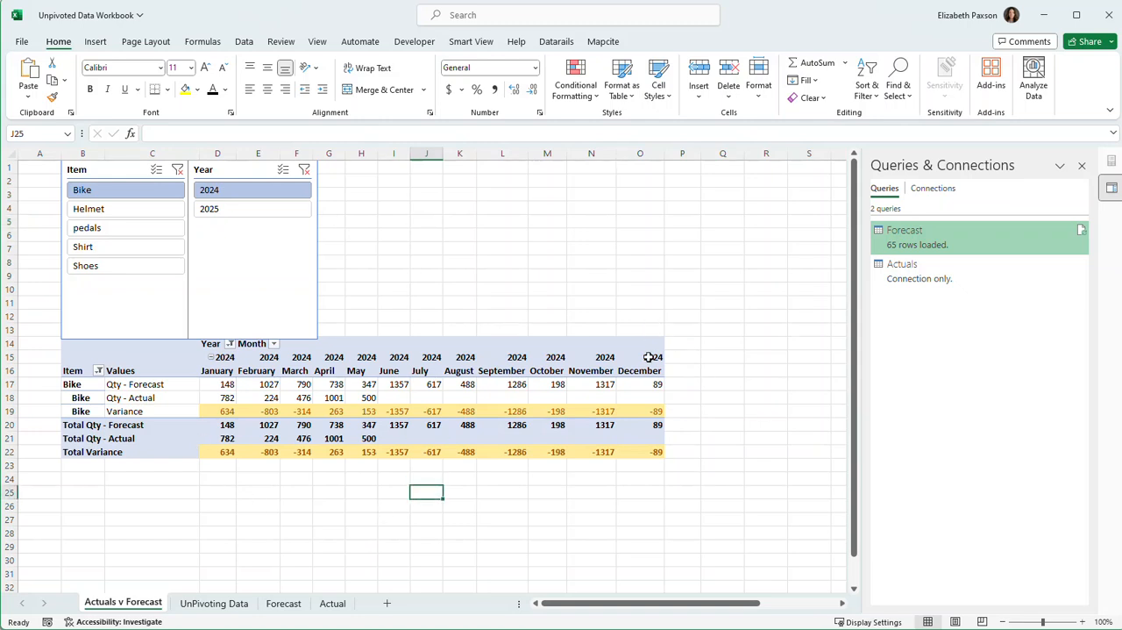
Turn on grand totals for rows and columns in the PivotTable and widen column P to fit the Grand Total heading.
left_click(566, 400)
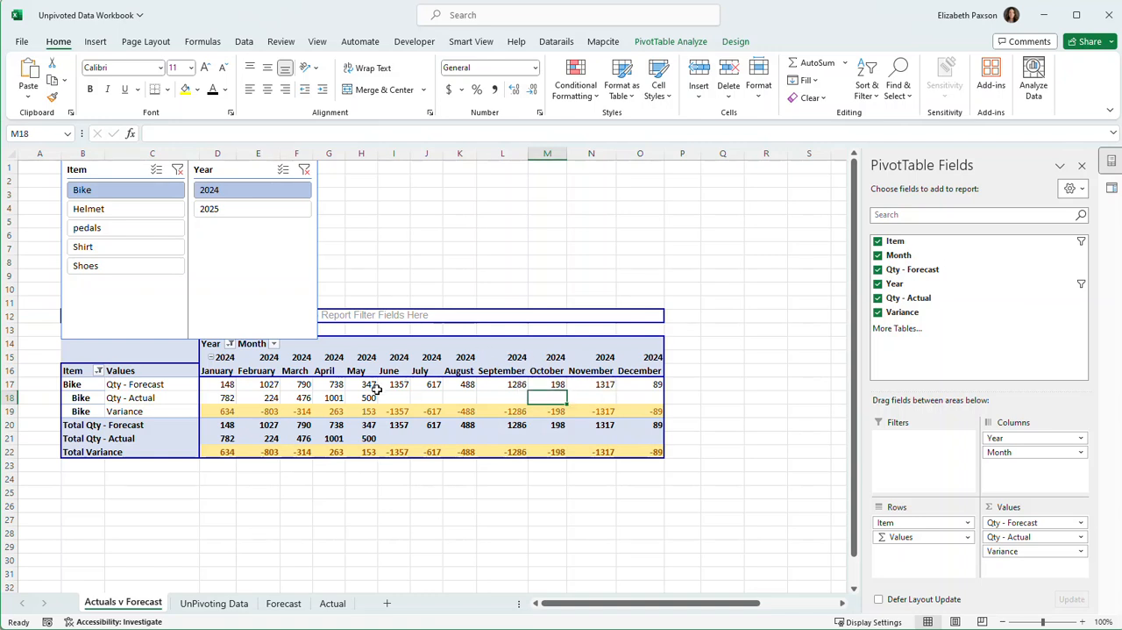
left_click(735, 42)
left_click(68, 91)
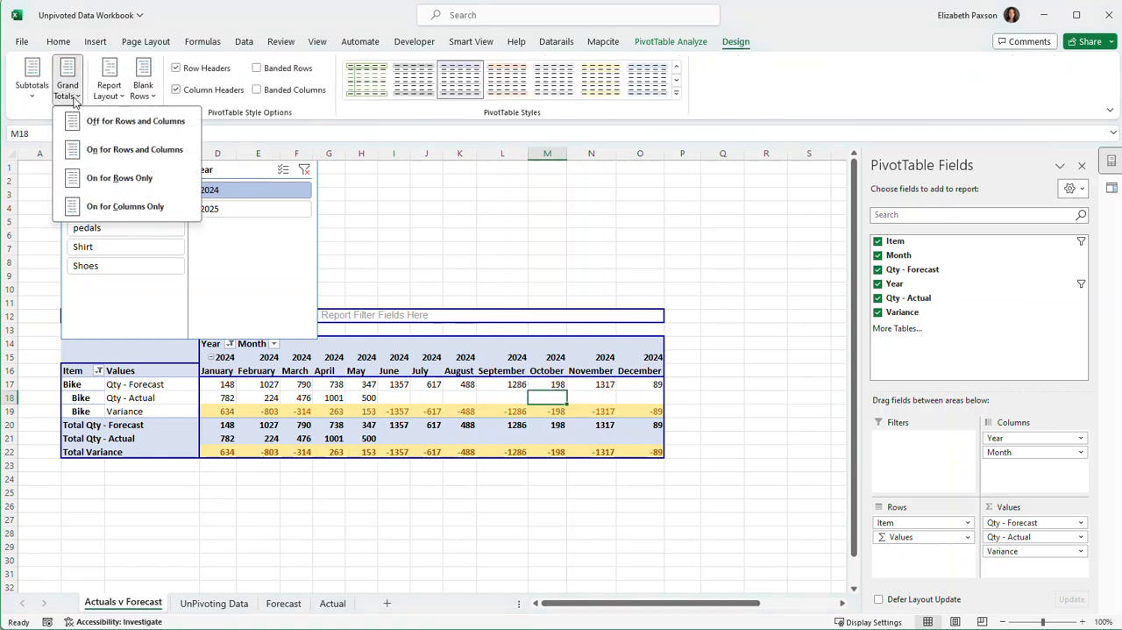
left_click(128, 149)
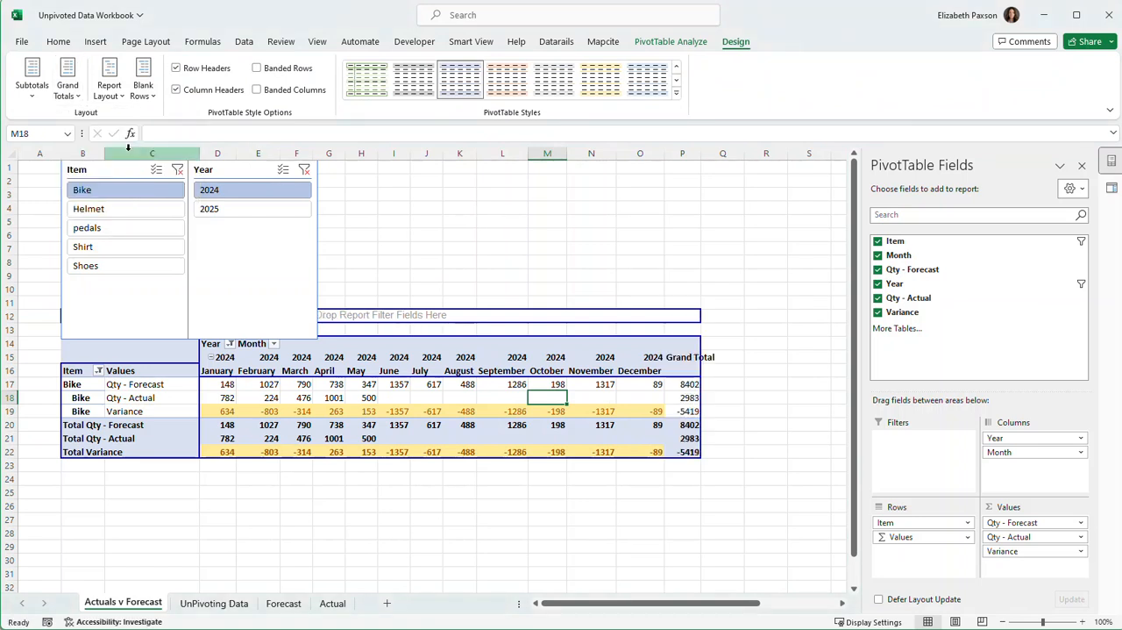
left_click_drag(701, 151, 730, 150)
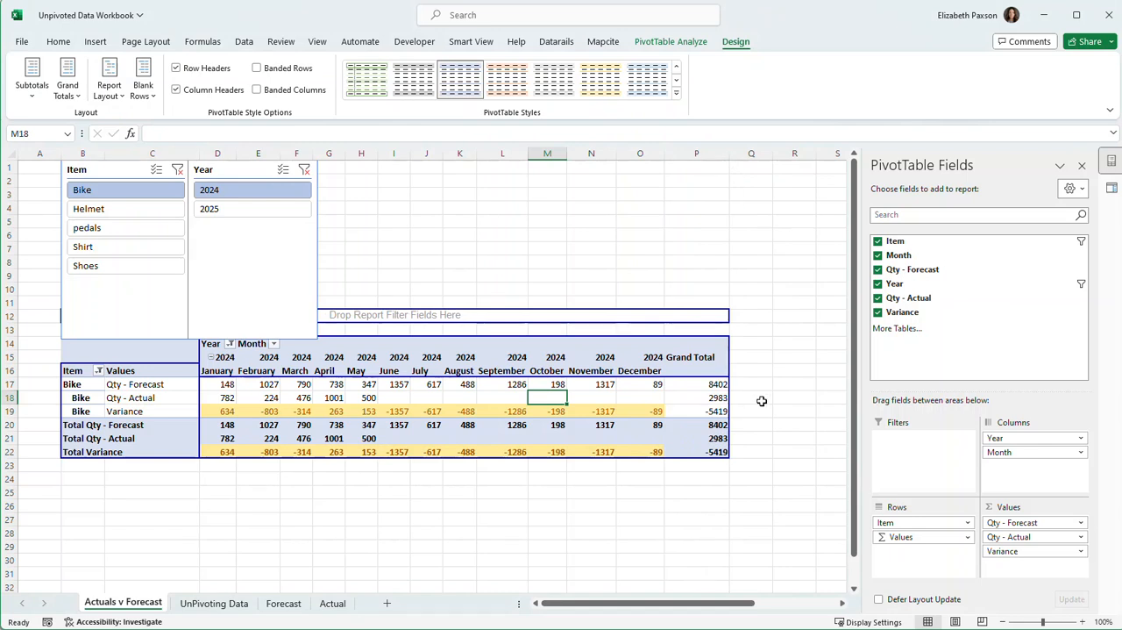
Check Bike's Grand Total variance against its combined variances for January to May 2024.
left_click(712, 412)
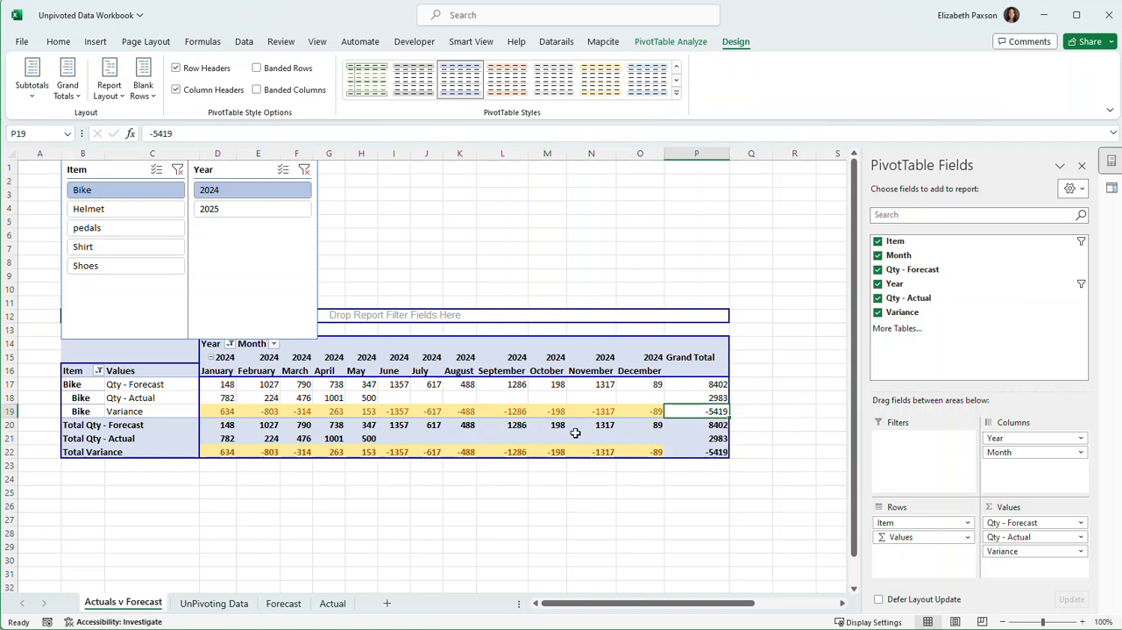
mouse_move(403, 396)
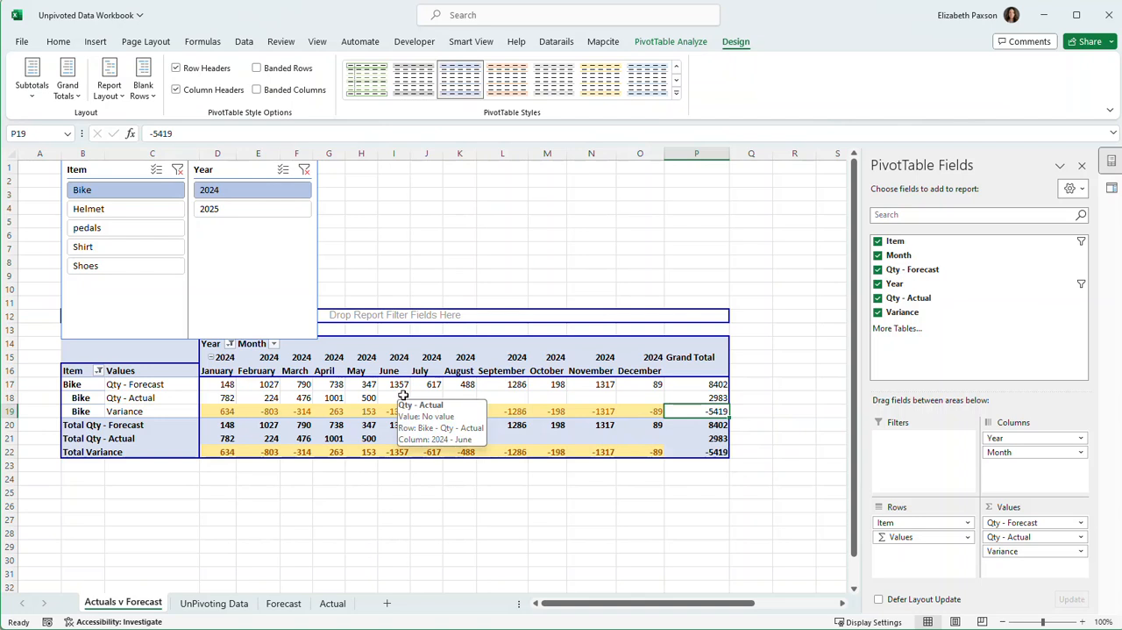
left_click_drag(234, 414, 370, 409)
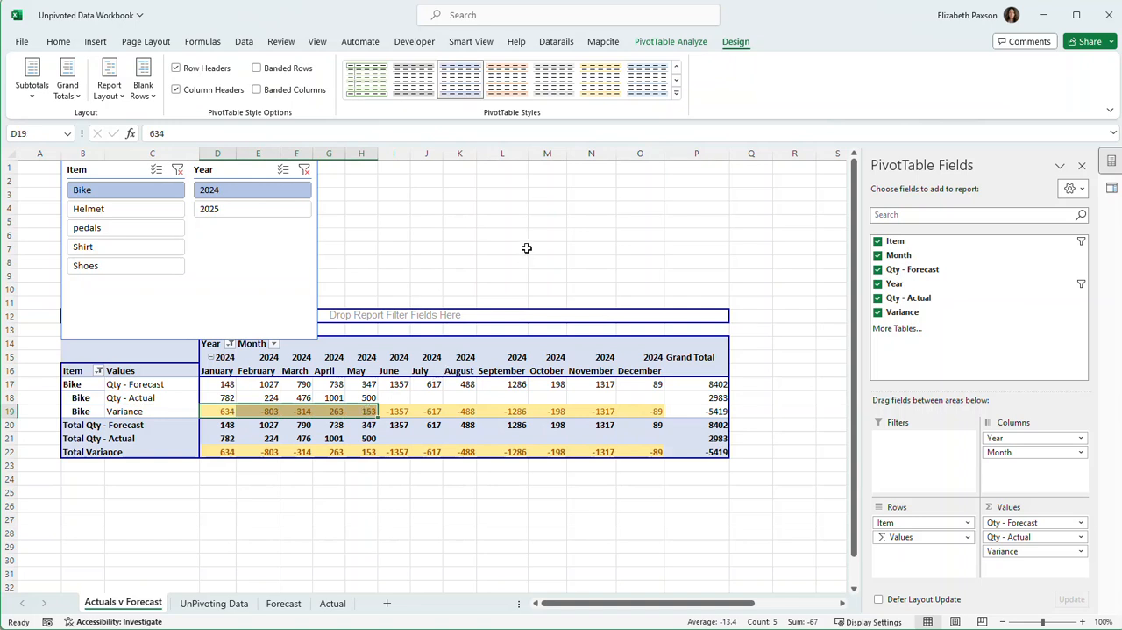
left_click(524, 250)
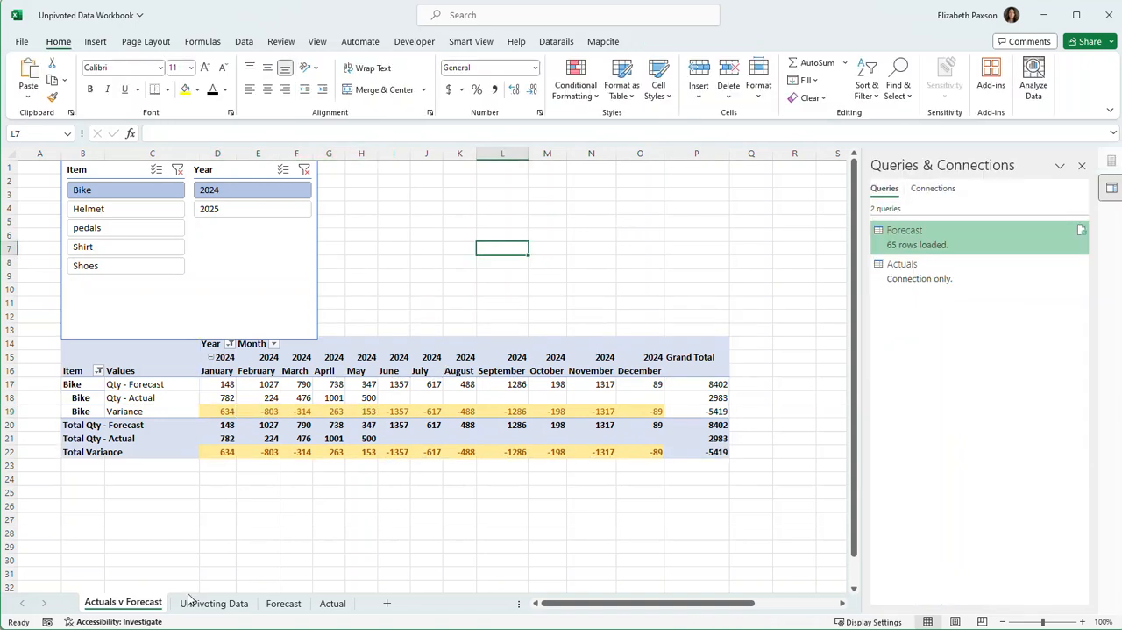
Show the UnPivoting Data sheet and close the Queries & Connections pane.
left_click(211, 604)
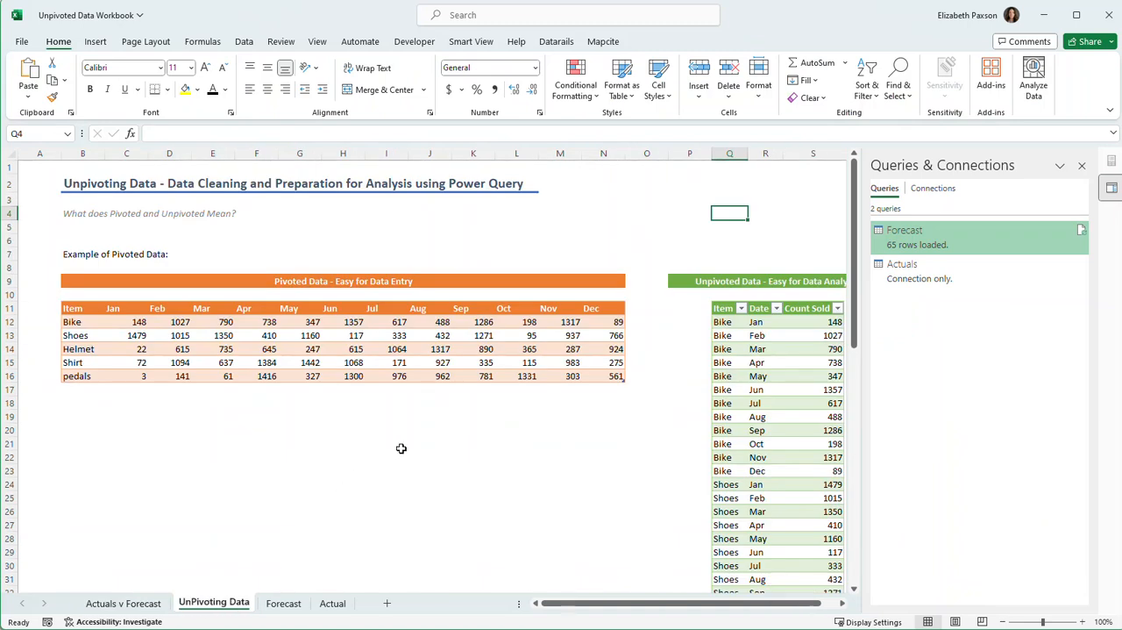
left_click(1082, 166)
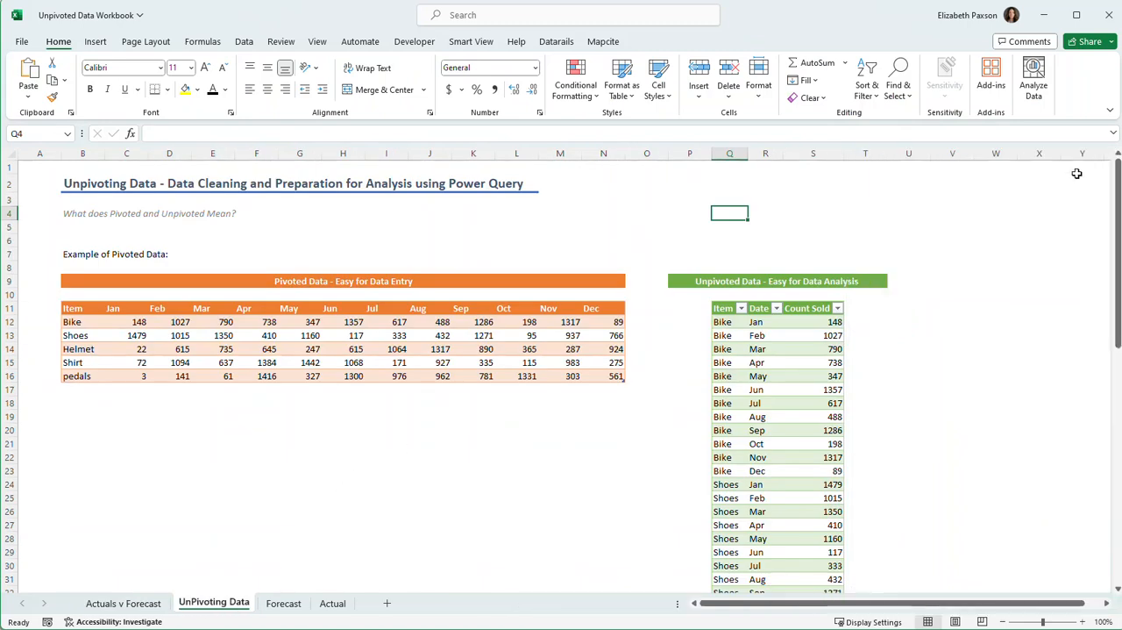